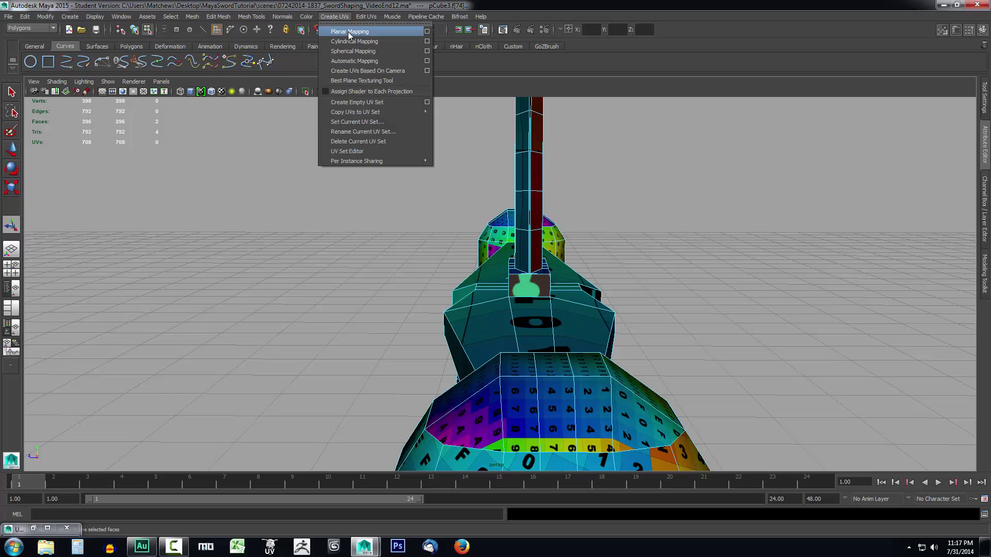
# Step: Planar map the two selected end faces of the collar at the blade's base, projecting from the X axis
pyautogui.click(427, 31)
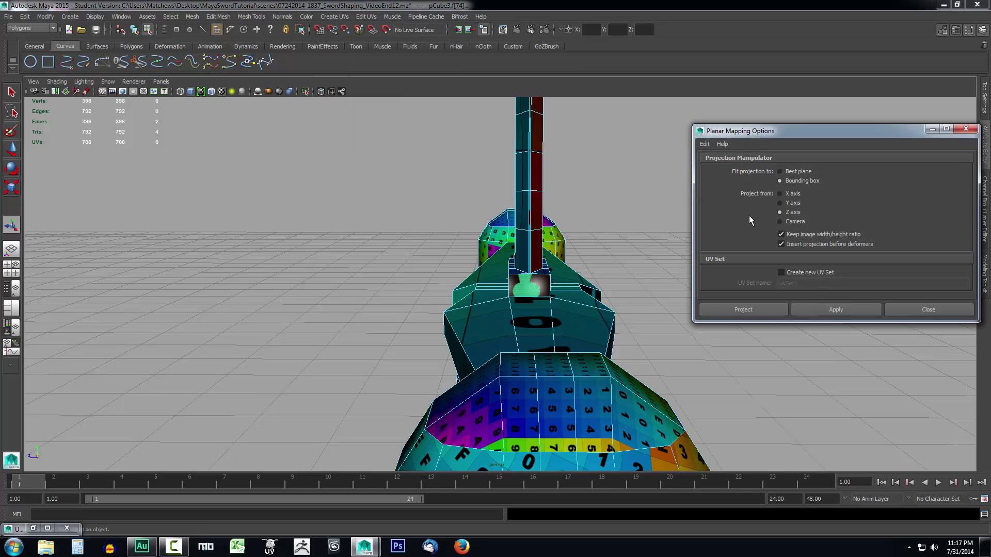
pyautogui.click(790, 196)
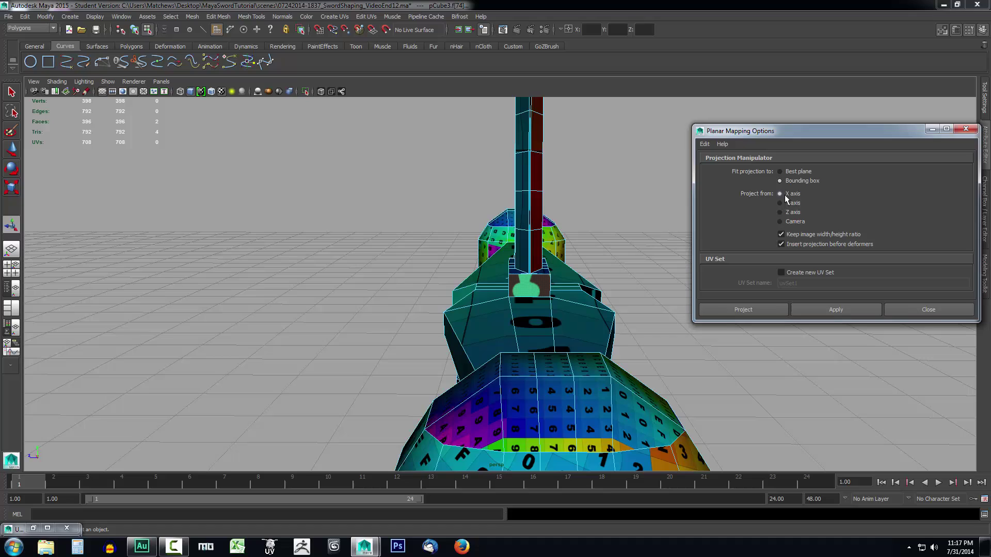
pyautogui.click(744, 310)
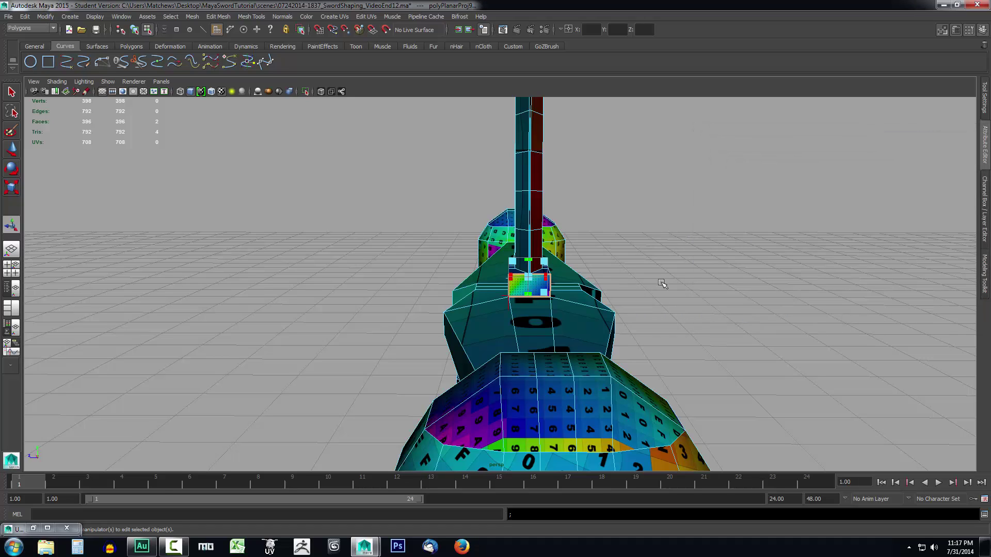
# Step: Move the end faces' UV shell out of the texture square, placing it below the collar's thin strip shell
pyautogui.keyDown('alt'); pyautogui.moveTo(686, 294); pyautogui.dragTo(210, 461); pyautogui.keyUp('alt')
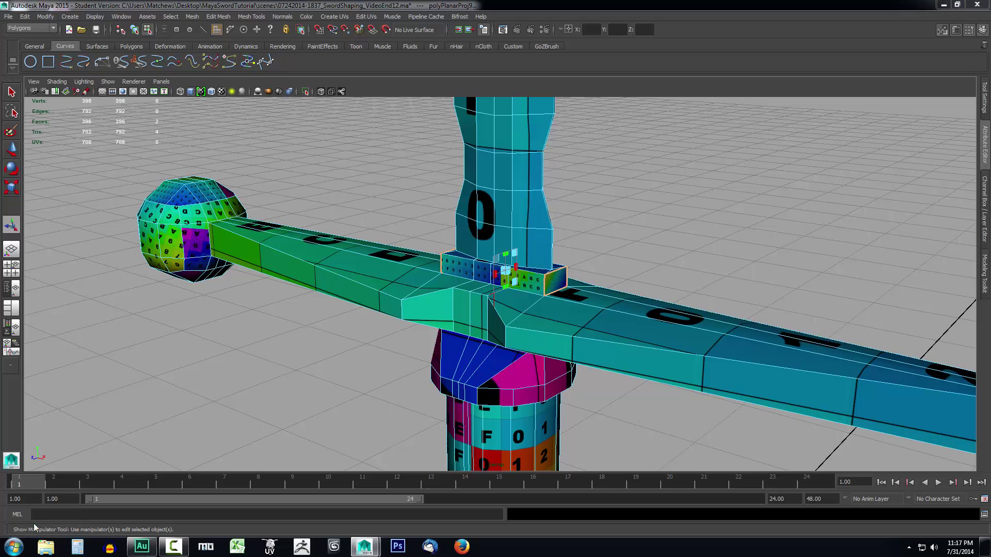
pyautogui.click(46, 527)
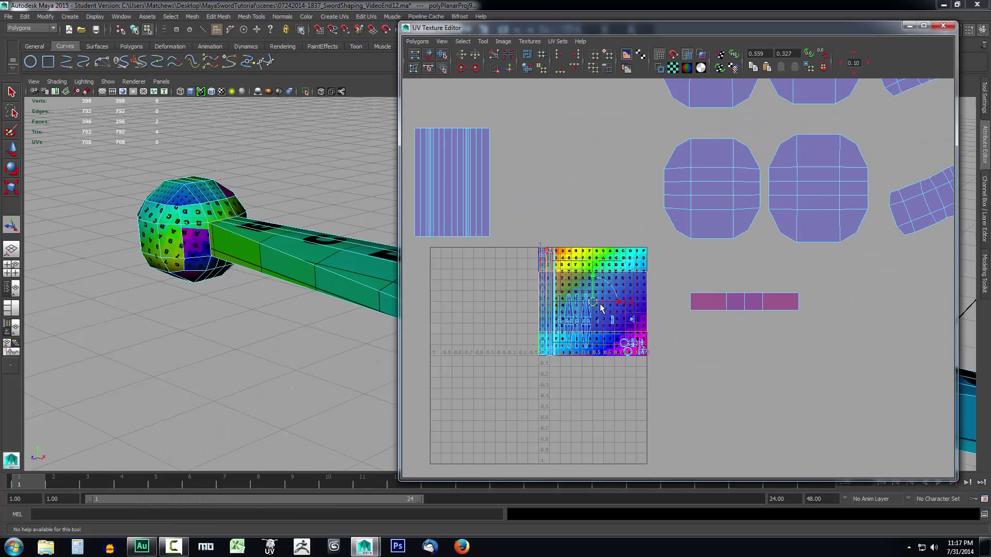
pyautogui.moveTo(602, 307); pyautogui.dragTo(749, 379)
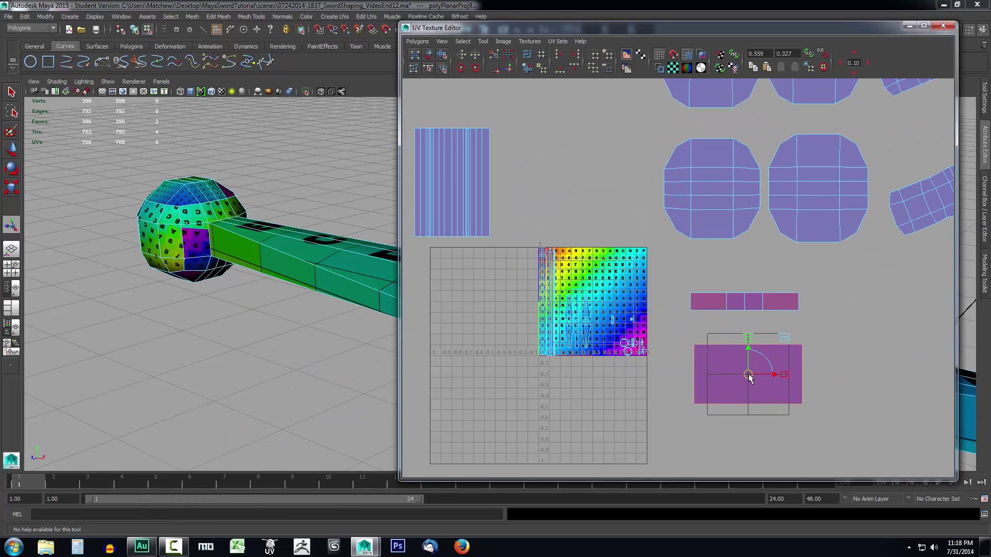
pyautogui.click(911, 26)
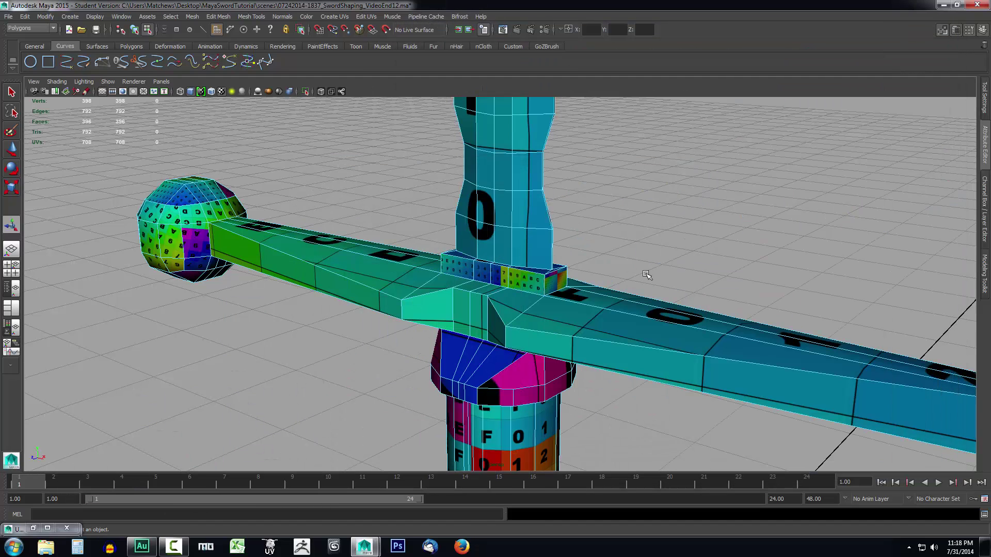
# Step: Select all the collar's top faces around the blade's base and planar map them from the Y axis
pyautogui.keyDown('alt'); pyautogui.moveTo(599, 245); pyautogui.dragTo(528, 308); pyautogui.keyUp('alt')
pyautogui.click(540, 280)
pyautogui.keyDown('shift'); pyautogui.click(528, 308); pyautogui.keyUp('shift')
pyautogui.keyDown('alt'); pyautogui.moveTo(760, 252); pyautogui.dragTo(576, 267); pyautogui.keyUp('alt')
pyautogui.keyDown('shift'); pyautogui.click(531, 311); pyautogui.keyUp('shift')
pyautogui.keyDown('shift'); pyautogui.click(578, 279); pyautogui.keyUp('shift')
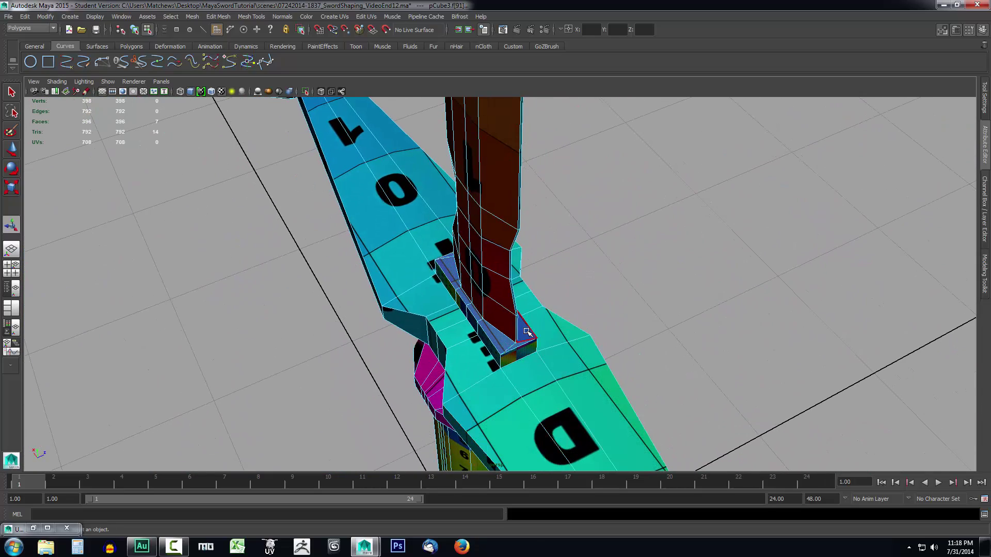
pyautogui.keyDown('shift'); pyautogui.click(552, 325); pyautogui.keyUp('shift')
pyautogui.keyDown('alt'); pyautogui.moveTo(553, 325); pyautogui.dragTo(477, 283); pyautogui.keyUp('alt')
pyautogui.keyDown('shift'); pyautogui.click(480, 281); pyautogui.keyUp('shift')
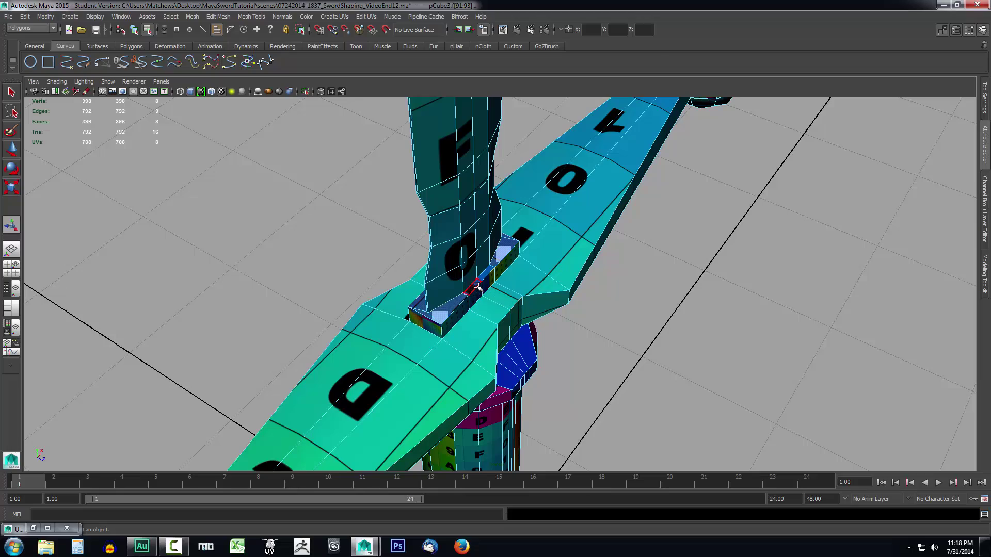
pyautogui.keyDown('shift'); pyautogui.click(483, 277); pyautogui.keyUp('shift')
pyautogui.moveTo(665, 315)
pyautogui.keyDown('alt'); pyautogui.mouseDown()
pyautogui.moveTo(749, 295)
pyautogui.moveTo(794, 344)
pyautogui.moveTo(661, 308)
pyautogui.mouseUp(); pyautogui.keyUp('alt')
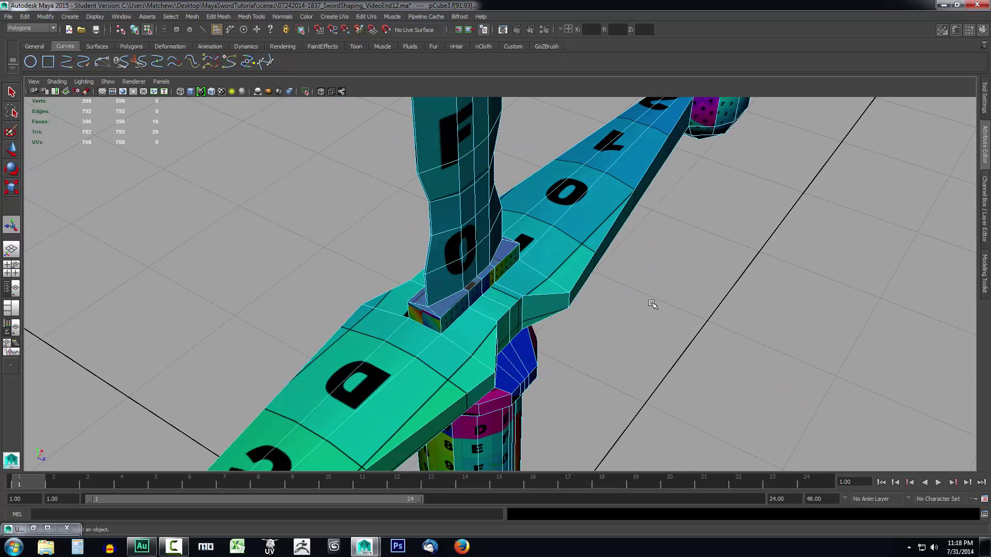
pyautogui.click(341, 16)
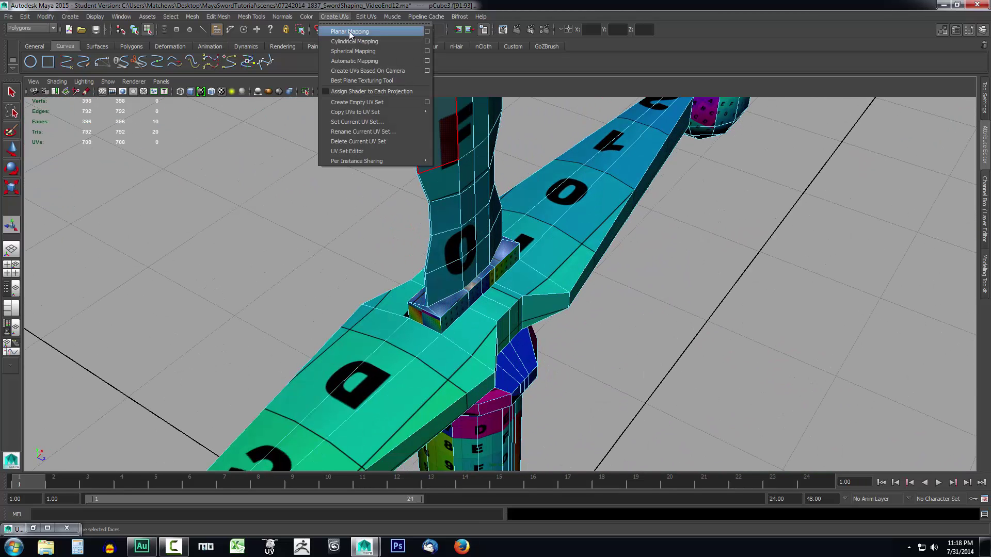
pyautogui.click(428, 32)
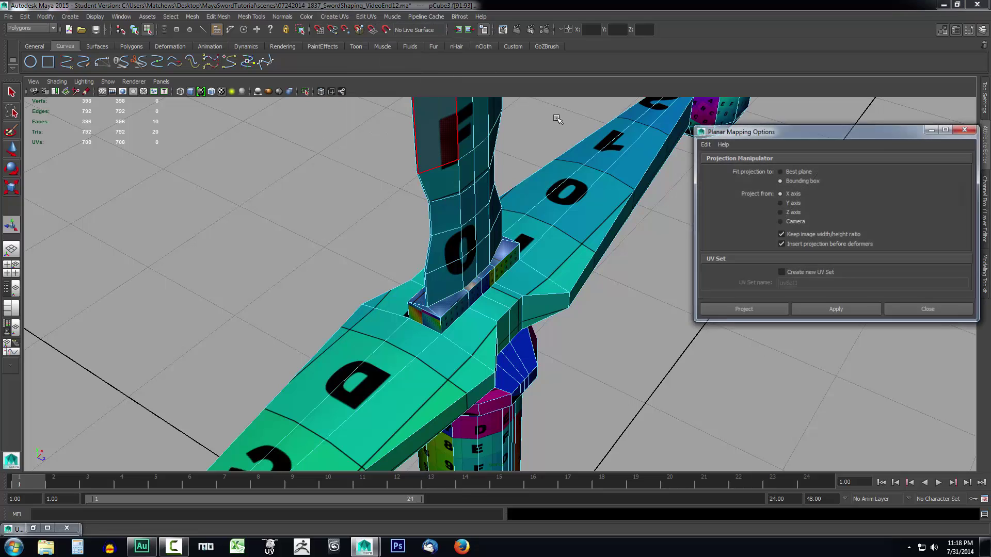
pyautogui.click(751, 309)
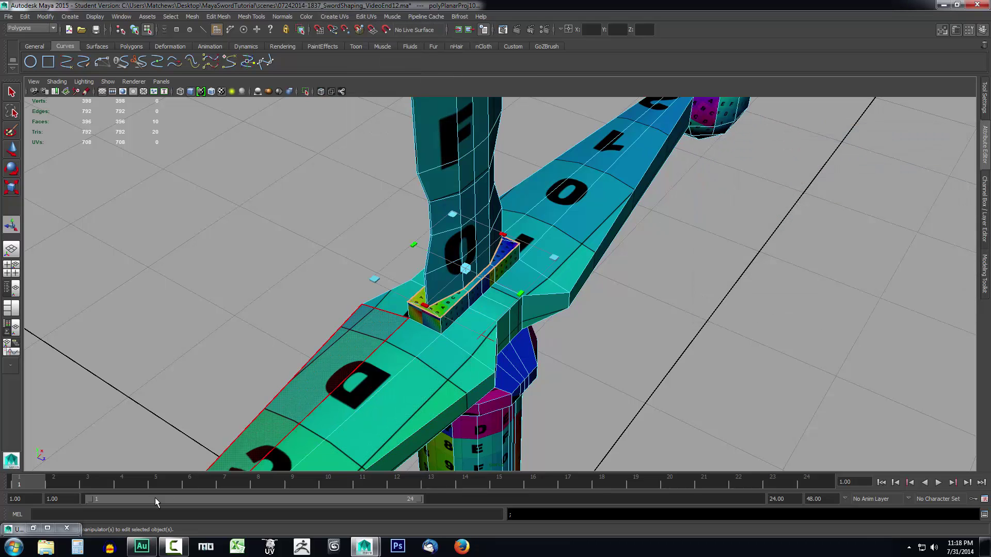
# Step: Move the collar's top-face UV shell out of the texture square, beside the other collar shells
pyautogui.rightClick(32, 531)
pyautogui.click(32, 531)
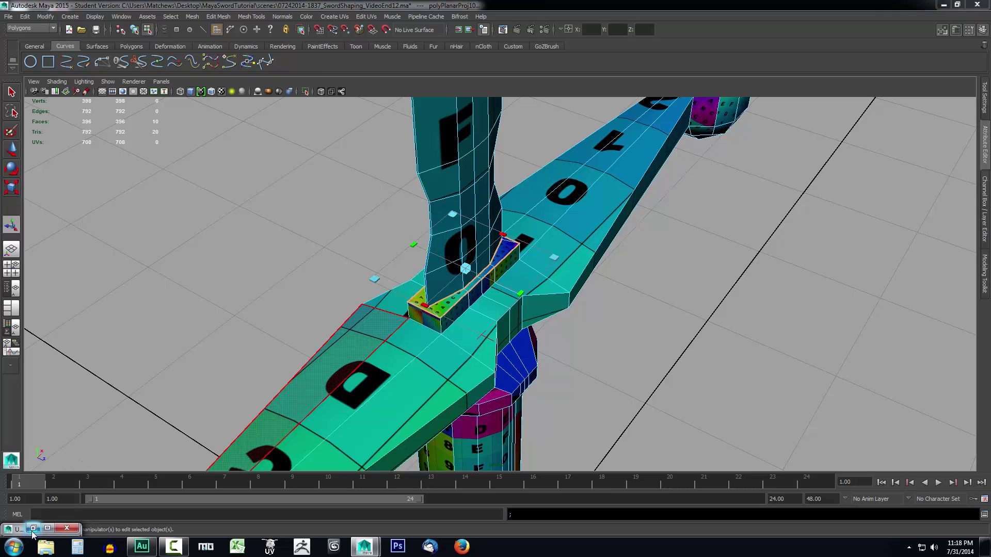
pyautogui.click(33, 530)
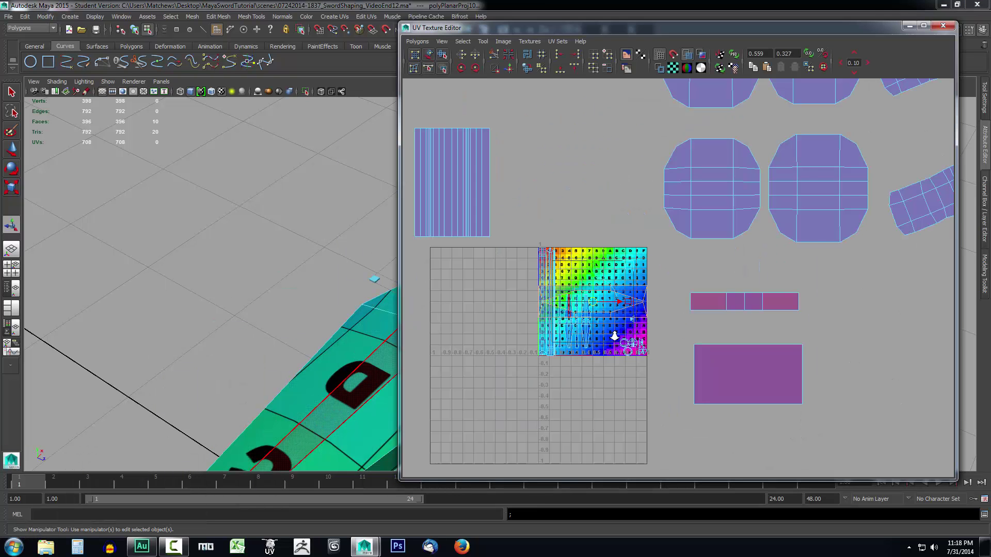
pyautogui.scroll(-2, 612, 329)
pyautogui.moveTo(609, 297); pyautogui.dragTo(902, 335)
pyautogui.keyDown('alt'); pyautogui.moveTo(863, 362); pyautogui.dragTo(673, 310, button='middle'); pyautogui.keyUp('alt')
pyautogui.scroll(1, 673, 338)
pyautogui.scroll(1, 673, 341)
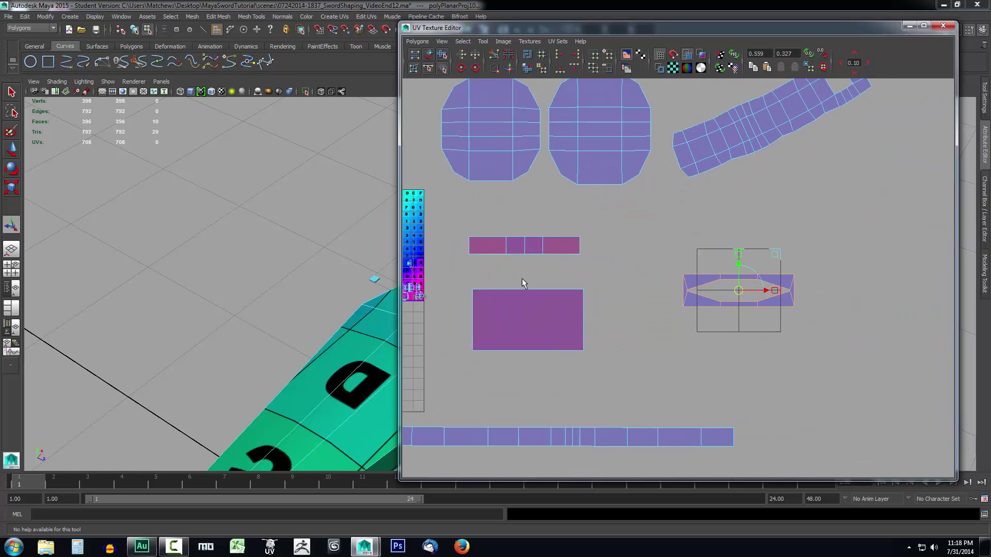
# Step: Separate one of the two overlapping rectangular end-face shells into empty UV space and flip it
pyautogui.moveTo(497, 310); pyautogui.dragTo(467, 301, button='right')
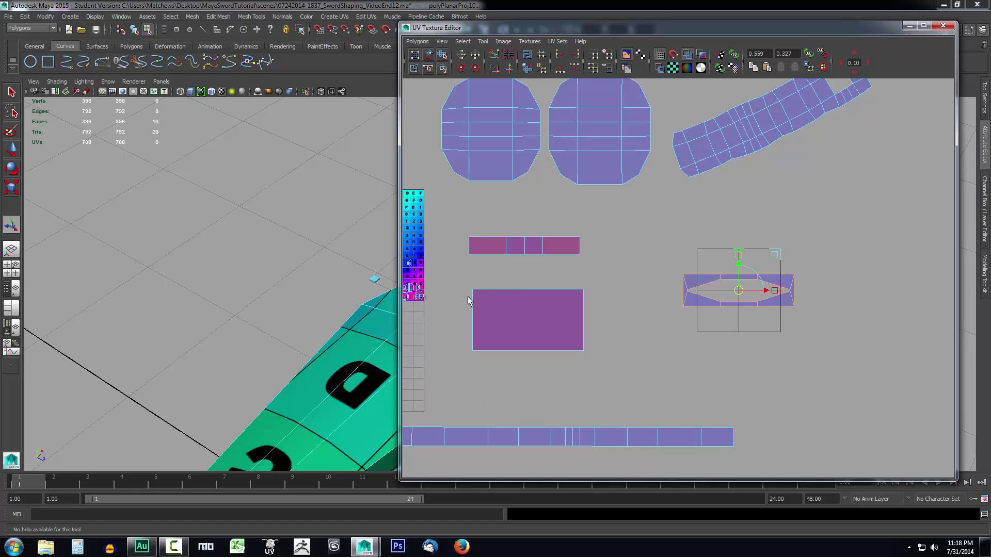
pyautogui.click(527, 317)
pyautogui.press('w')
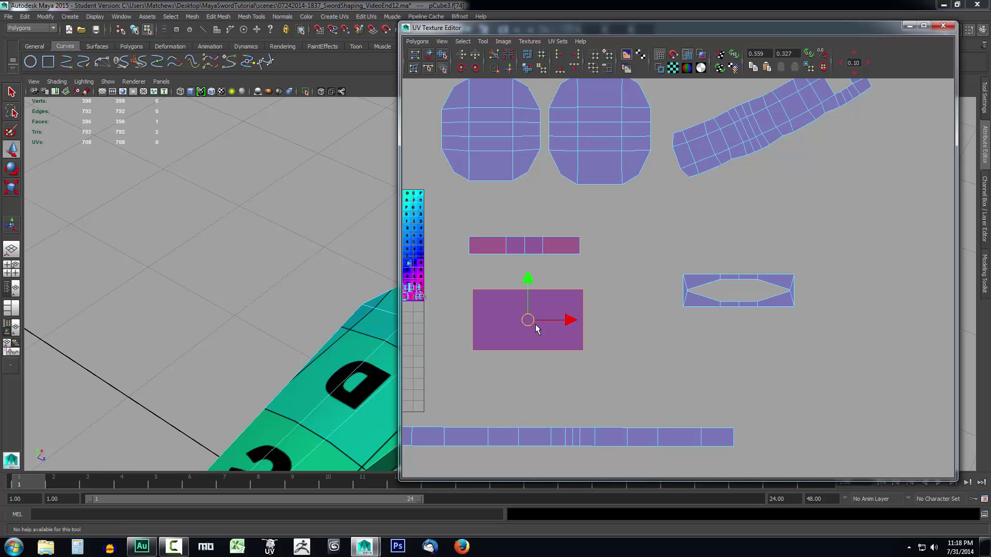
pyautogui.moveTo(527, 321); pyautogui.dragTo(674, 358)
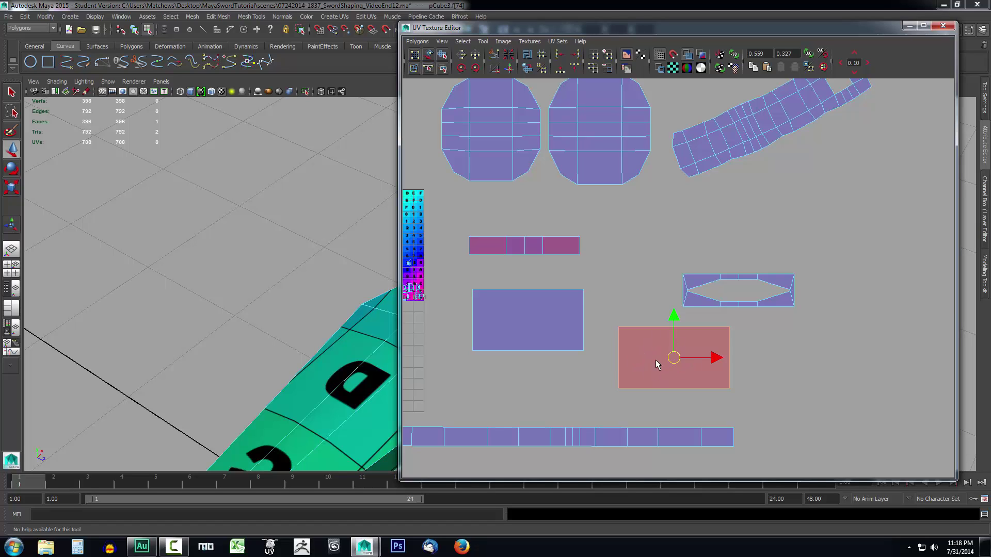
pyautogui.click(417, 41)
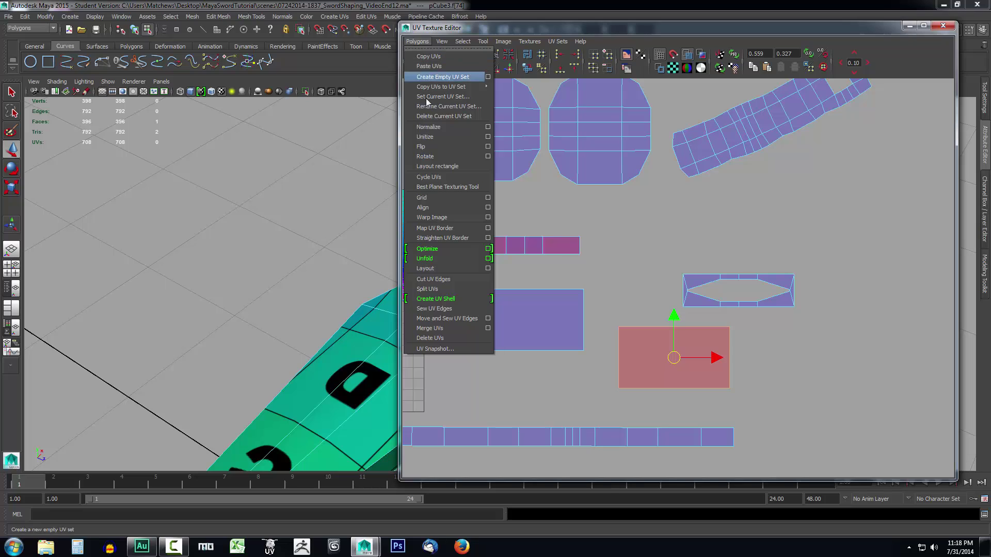
pyautogui.click(459, 186)
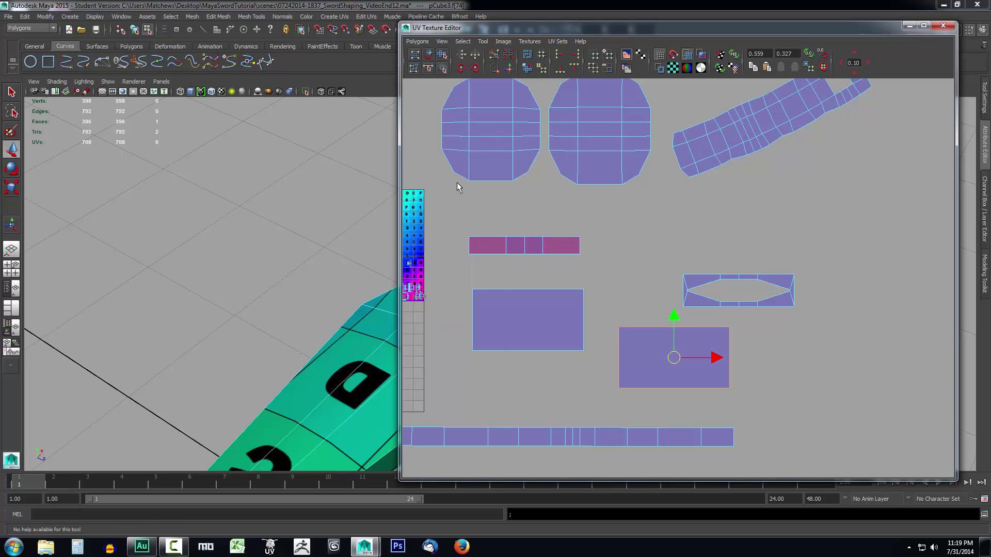
# Step: Separate one of the two overlapping four-face strip shells from its twin and flip it
pyautogui.click(534, 248)
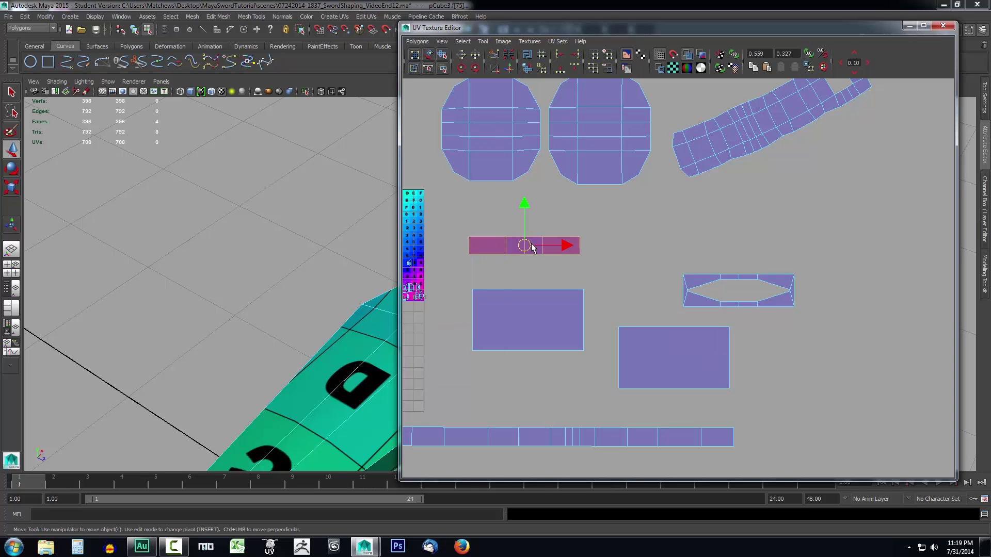
pyautogui.moveTo(525, 247); pyautogui.dragTo(656, 248)
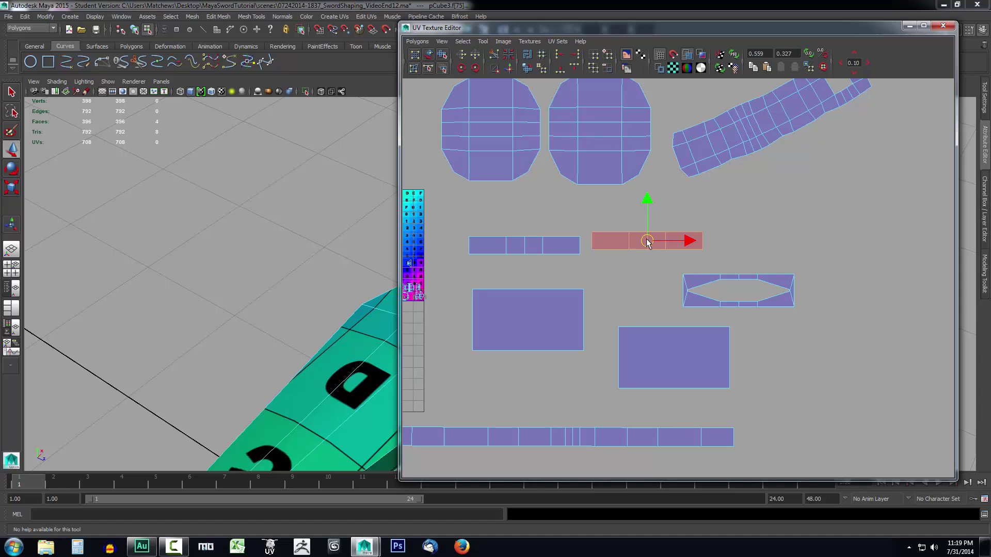
pyautogui.click(621, 306)
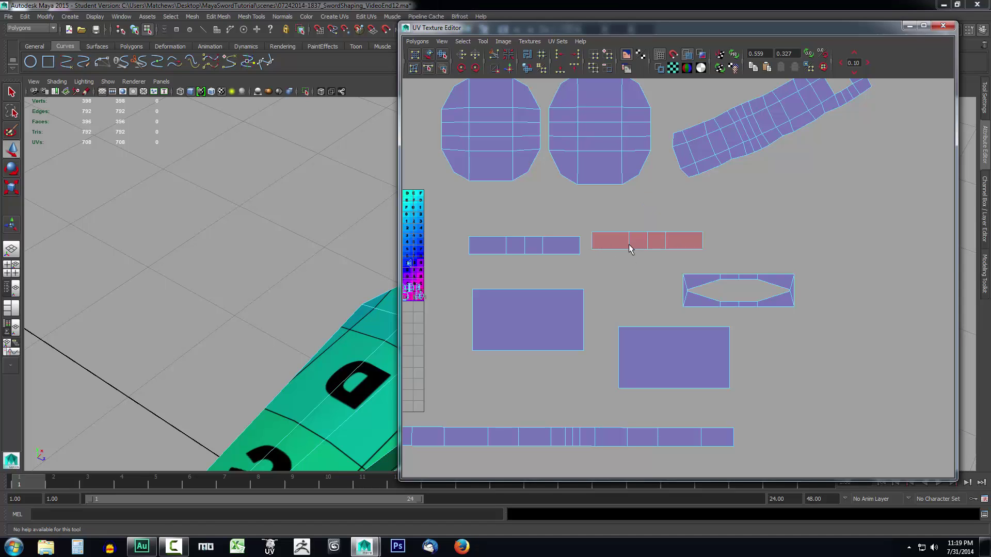
pyautogui.click(629, 249)
pyautogui.click(416, 42)
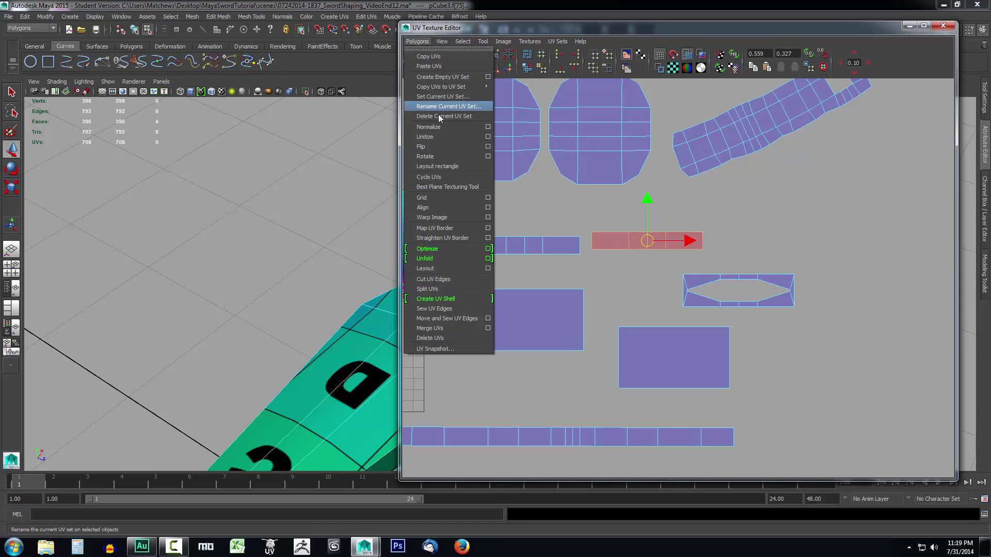
pyautogui.click(433, 148)
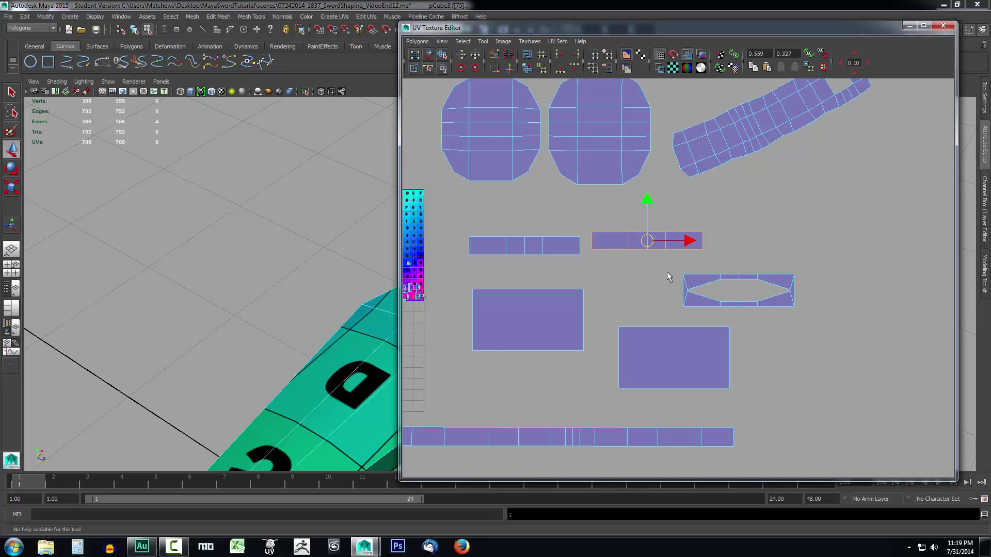
# Step: Select all five collar UV shells, move them well clear of the remaining shells, and clear the selection
pyautogui.scroll(-2, 668, 276)
pyautogui.moveTo(755, 351); pyautogui.dragTo(754, 351)
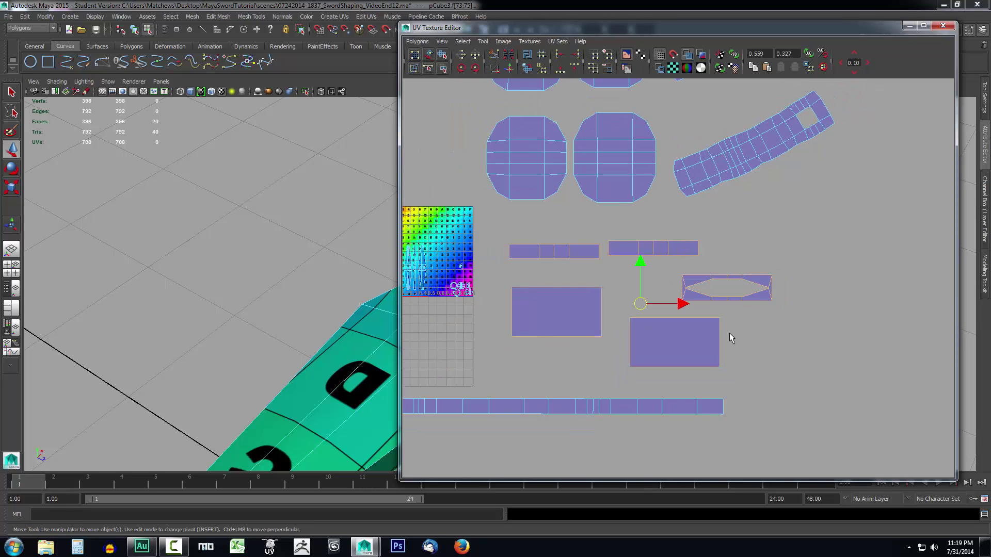
pyautogui.scroll(-2, 701, 322)
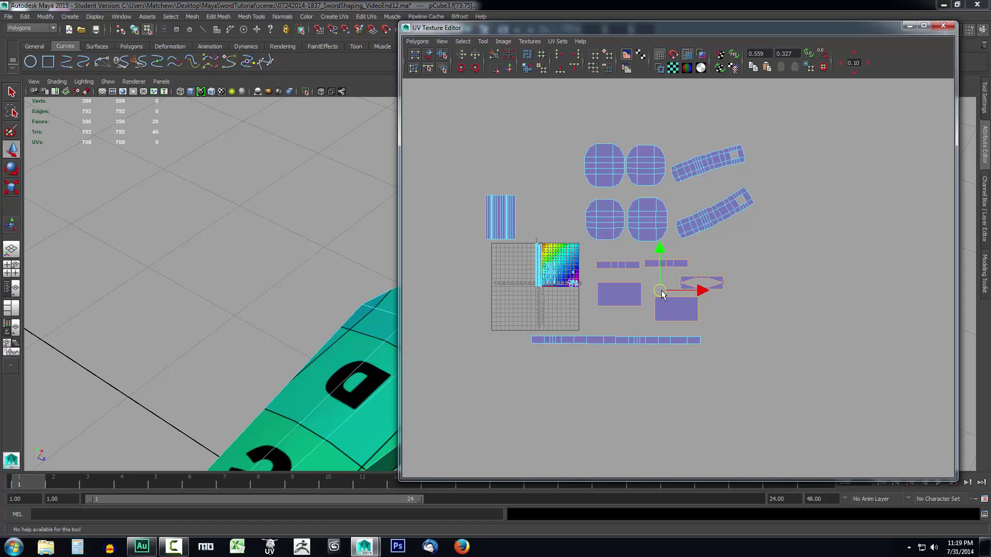
pyautogui.moveTo(660, 296); pyautogui.dragTo(866, 310)
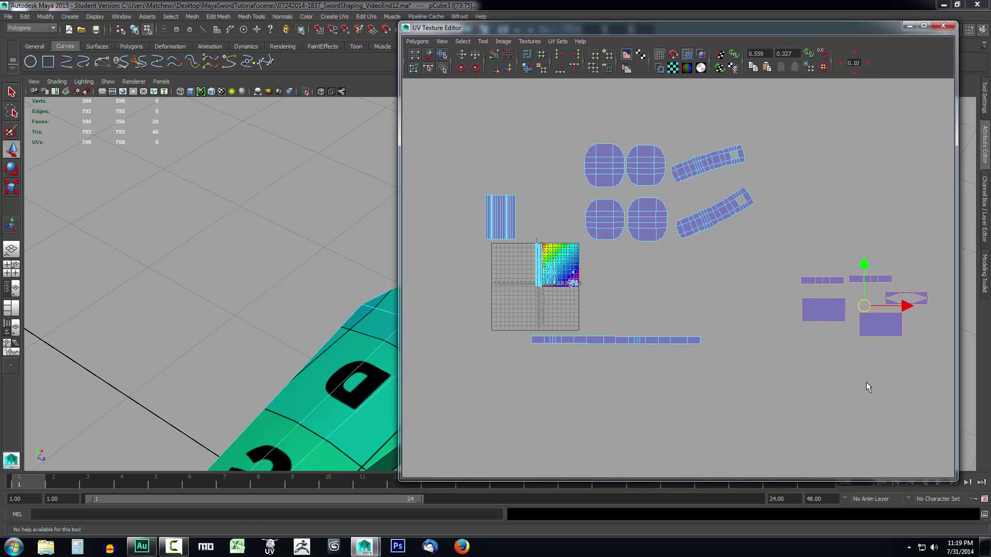
pyautogui.keyDown('alt'); pyautogui.moveTo(867, 387); pyautogui.dragTo(700, 360, button='middle'); pyautogui.keyUp('alt')
pyautogui.scroll(4, 642, 378)
pyautogui.scroll(-3, 642, 379)
pyautogui.scroll(2, 700, 360)
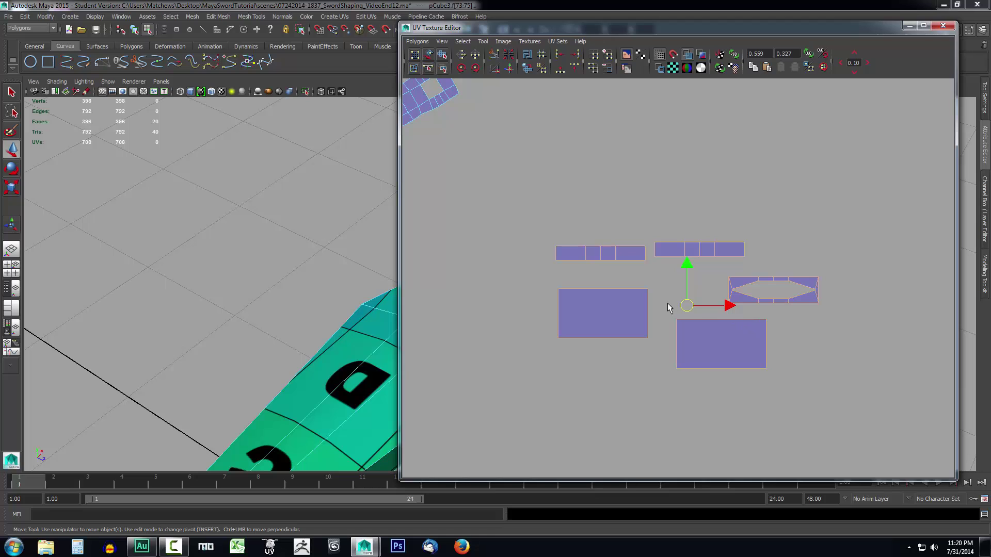
pyautogui.scroll(-3, 667, 305)
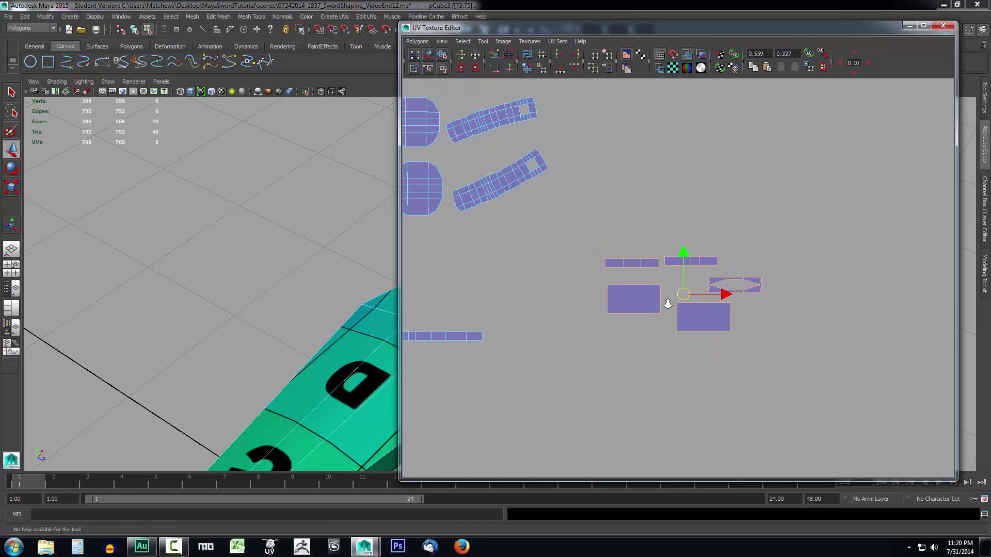
pyautogui.keyDown('alt'); pyautogui.moveTo(571, 305); pyautogui.dragTo(744, 324, button='middle'); pyautogui.keyUp('alt')
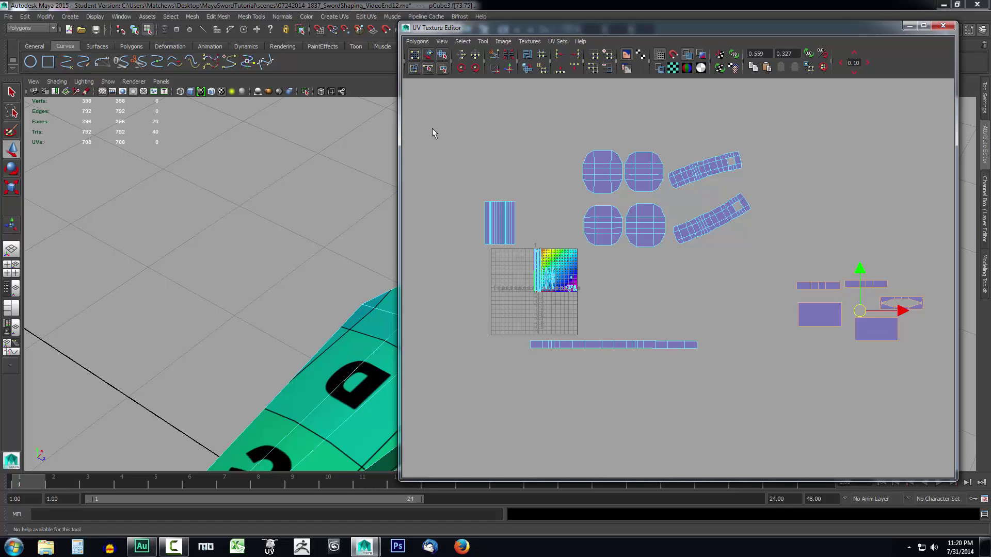
pyautogui.click(735, 284)
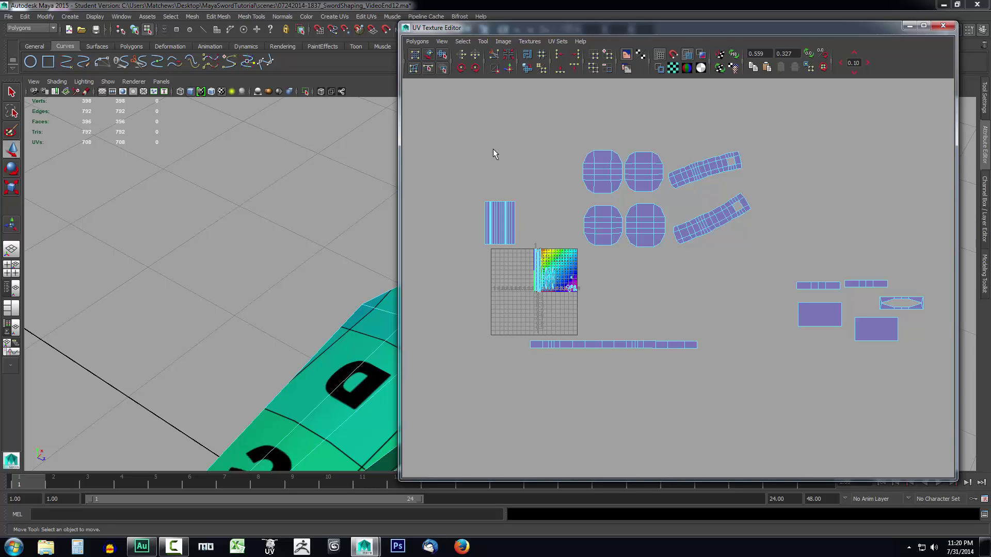
# Step: Open the Layout UVs options and set Prescale to Object
pyautogui.click(417, 42)
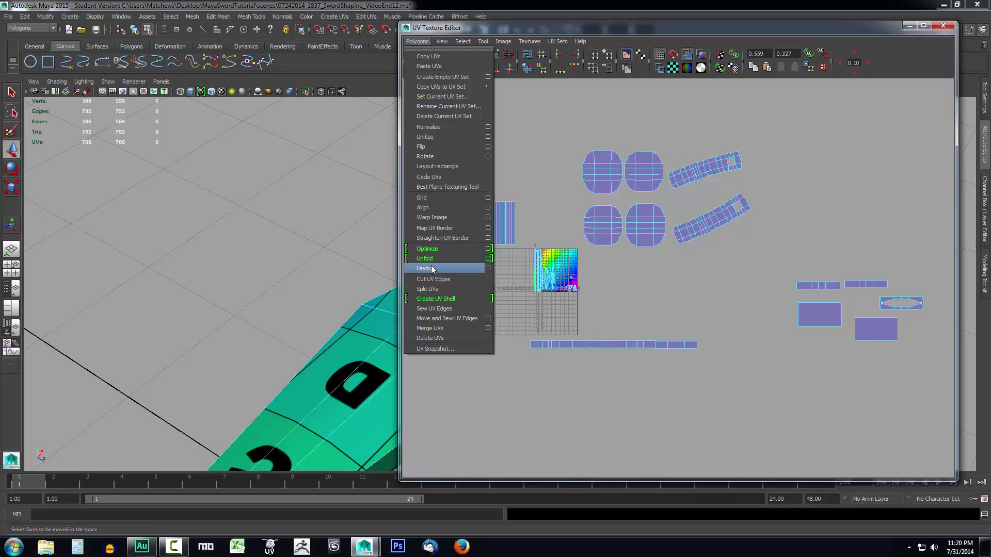
pyautogui.click(488, 269)
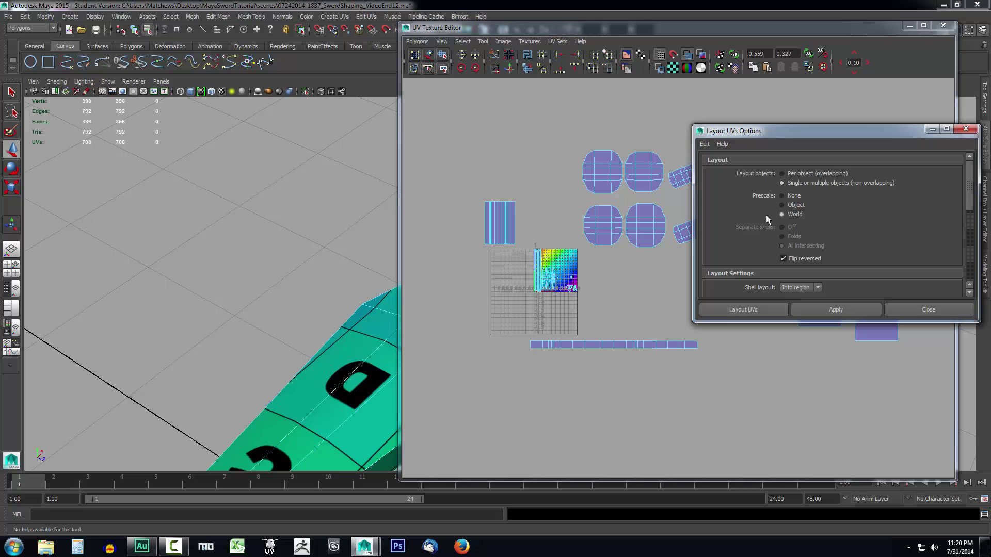
pyautogui.keyDown('alt'); pyautogui.moveTo(328, 221); pyautogui.dragTo(208, 225, button='middle'); pyautogui.keyUp('alt')
pyautogui.scroll(-3, 305, 207)
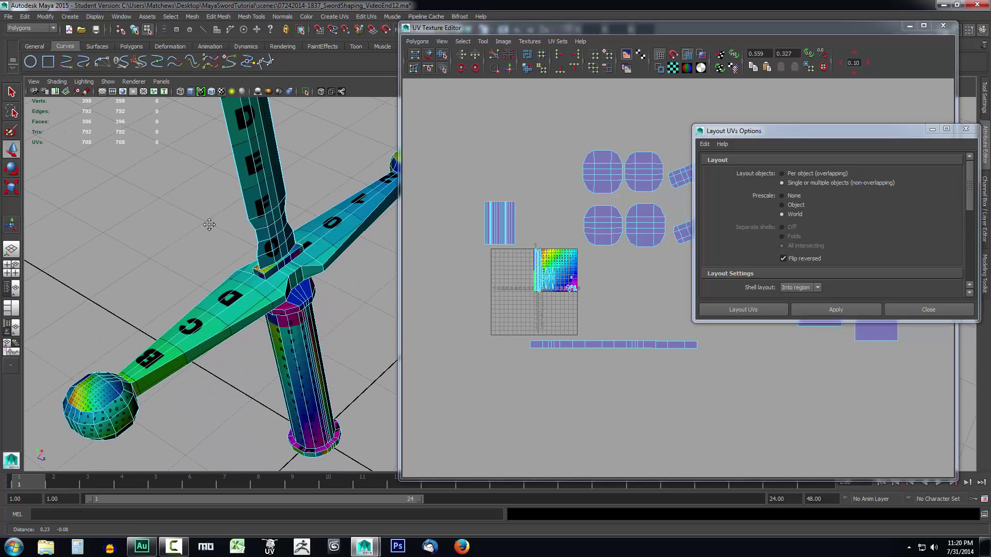
pyautogui.scroll(-5, 319, 230)
pyautogui.scroll(5, 321, 231)
pyautogui.click(795, 206)
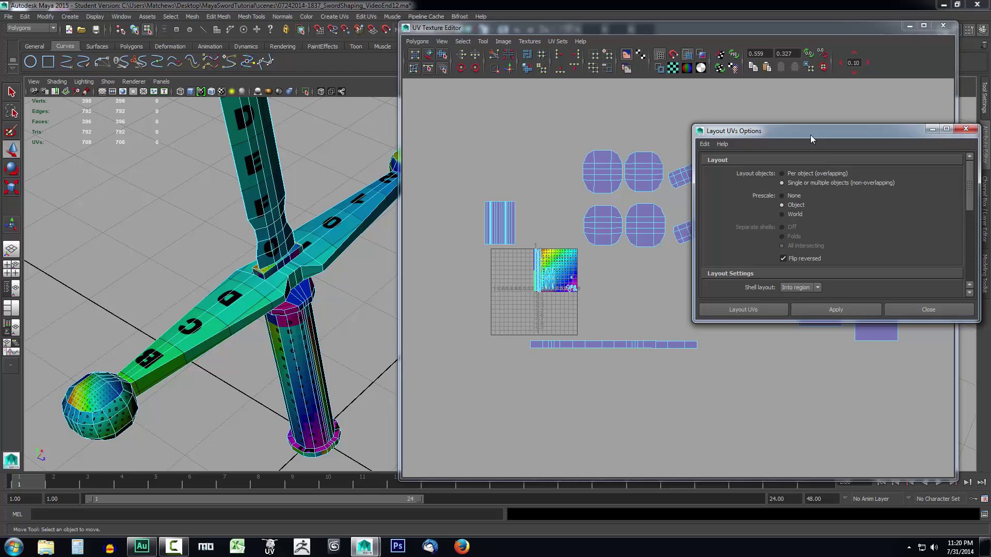
# Step: Review the remaining layout options, including scale mode, shell stacking, rotation, shell spacing and placement region
pyautogui.moveTo(810, 139)
pyautogui.mouseDown()
pyautogui.moveTo(742, 301)
pyautogui.moveTo(745, 365)
pyautogui.moveTo(806, 147)
pyautogui.mouseUp()
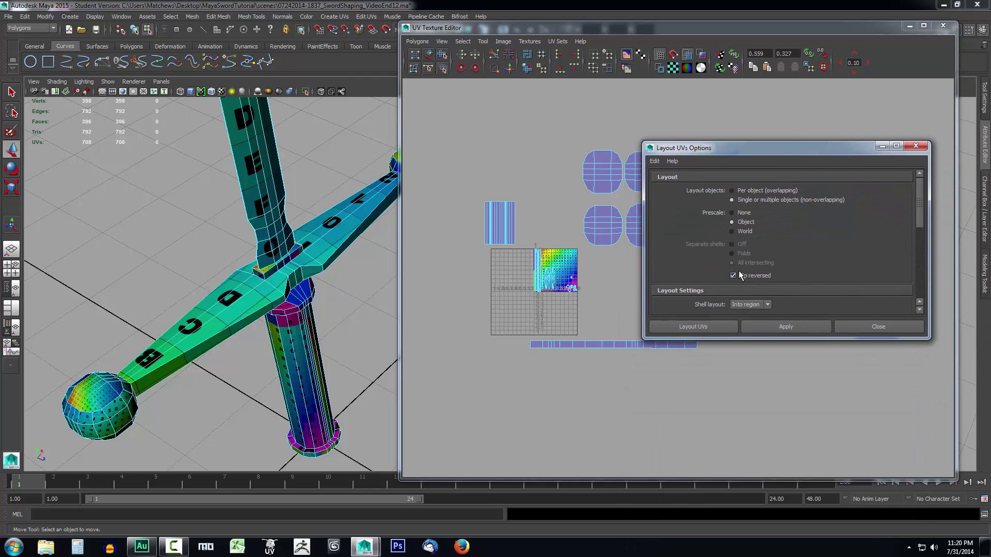
pyautogui.scroll(-3, 797, 246)
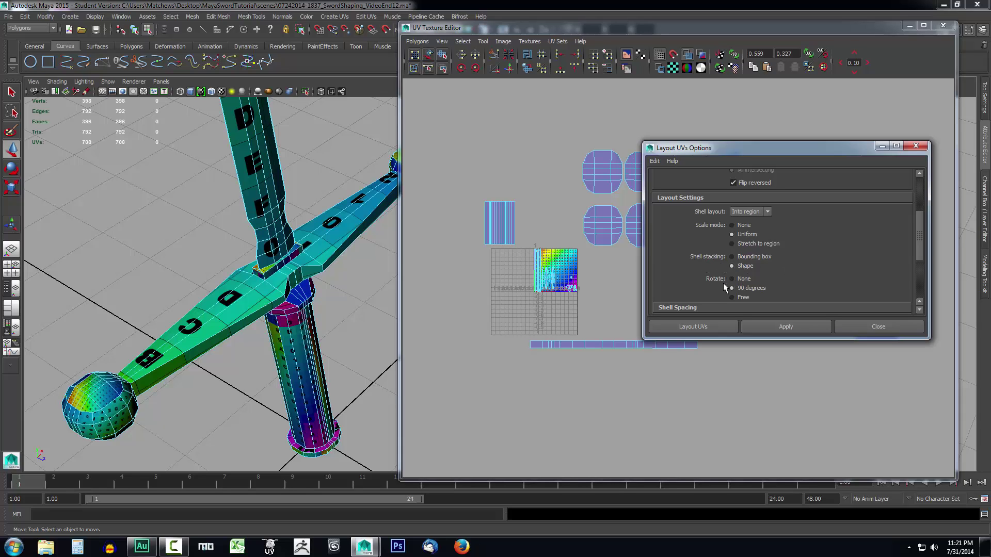
pyautogui.scroll(-4, 835, 265)
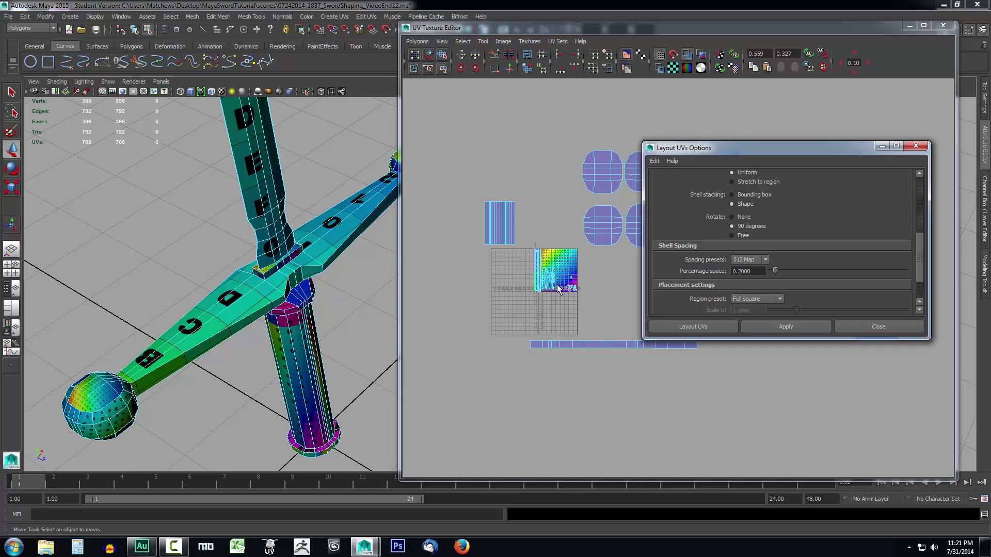
pyautogui.scroll(2, 558, 290)
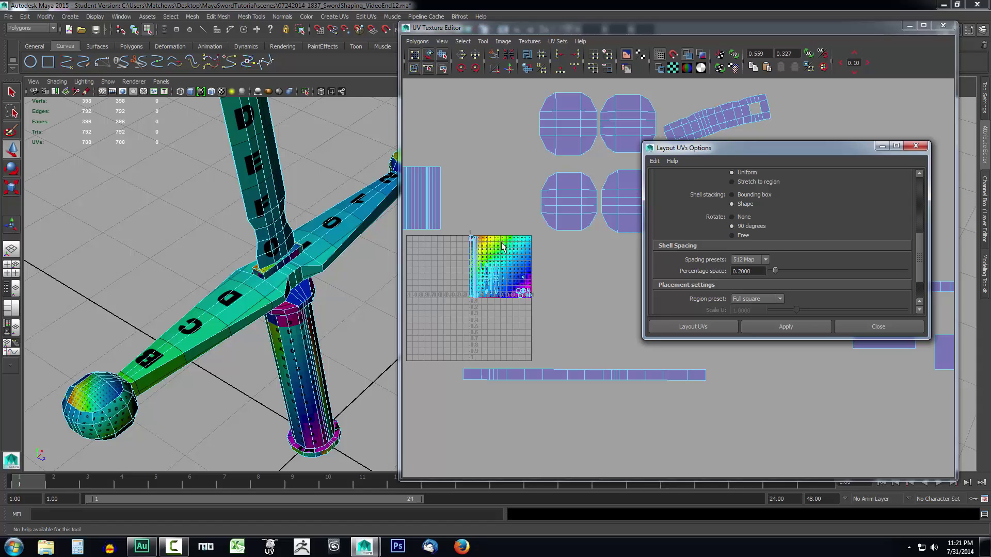
pyautogui.scroll(-2, 825, 236)
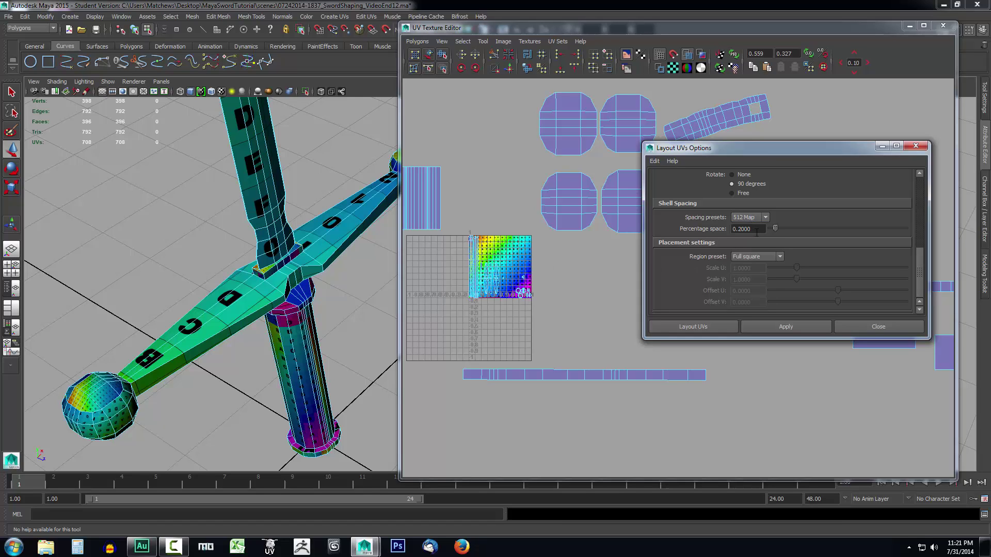
pyautogui.scroll(-2, 772, 280)
pyautogui.moveTo(748, 150); pyautogui.dragTo(769, 413)
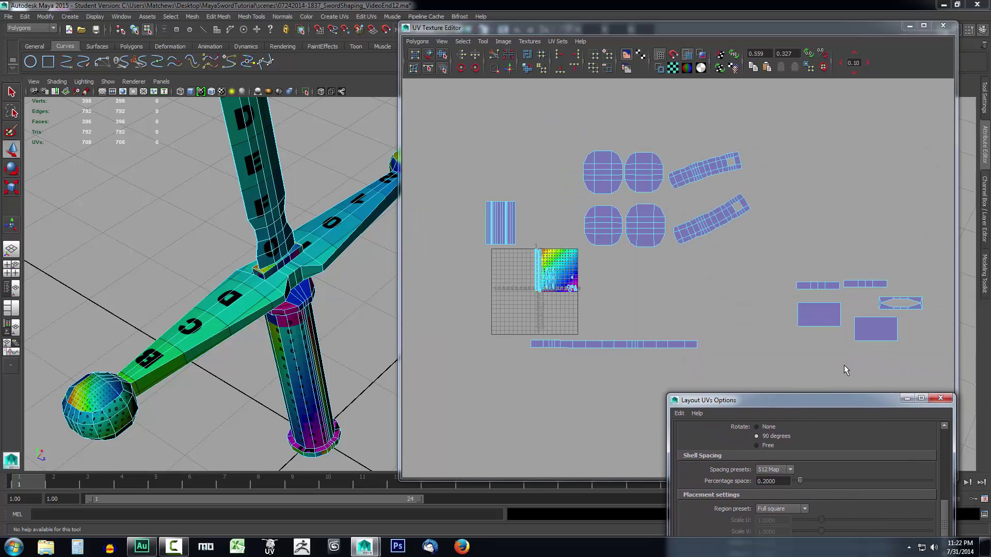
# Step: Select the collar's UV shells and lay out the sword's UVs into the full square with 90-degree rotation and 512 Map spacing
pyautogui.click(507, 174)
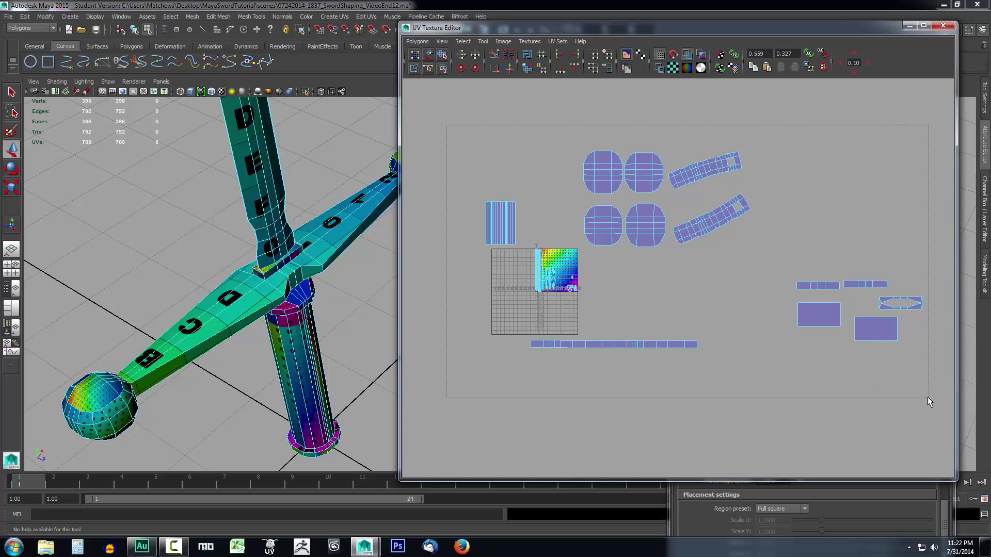
pyautogui.moveTo(942, 396); pyautogui.dragTo(942, 396)
pyautogui.moveTo(773, 256); pyautogui.dragTo(913, 398)
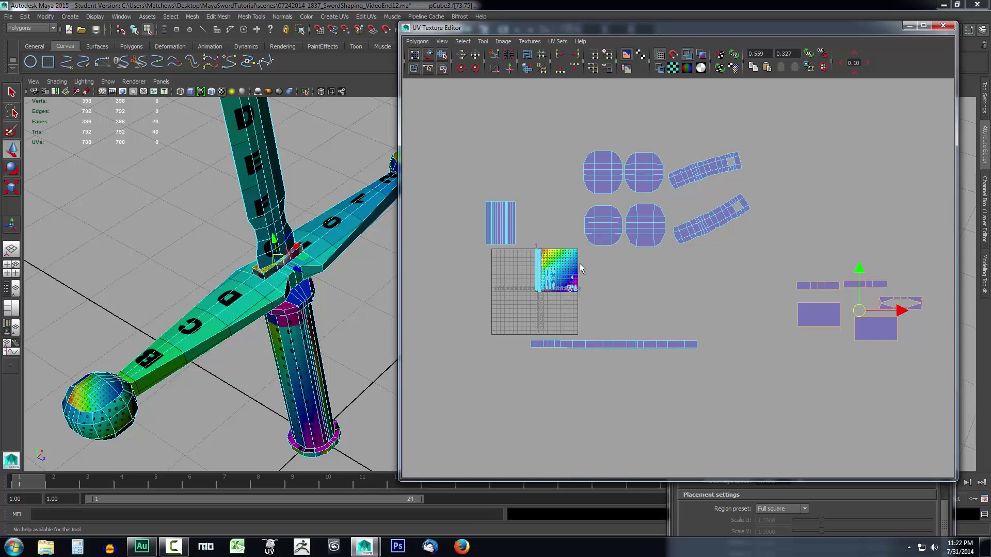
pyautogui.click(677, 520)
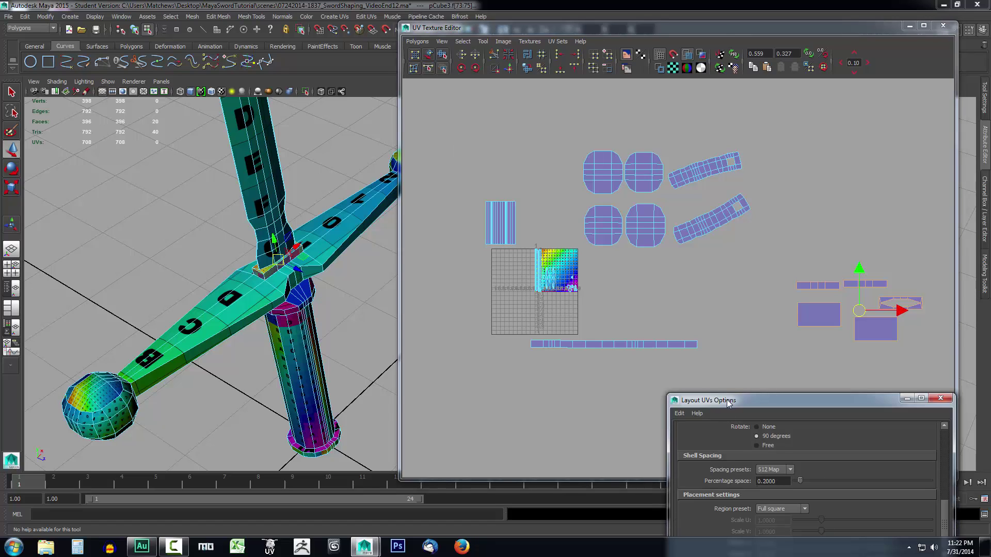
pyautogui.moveTo(728, 403); pyautogui.dragTo(646, 187)
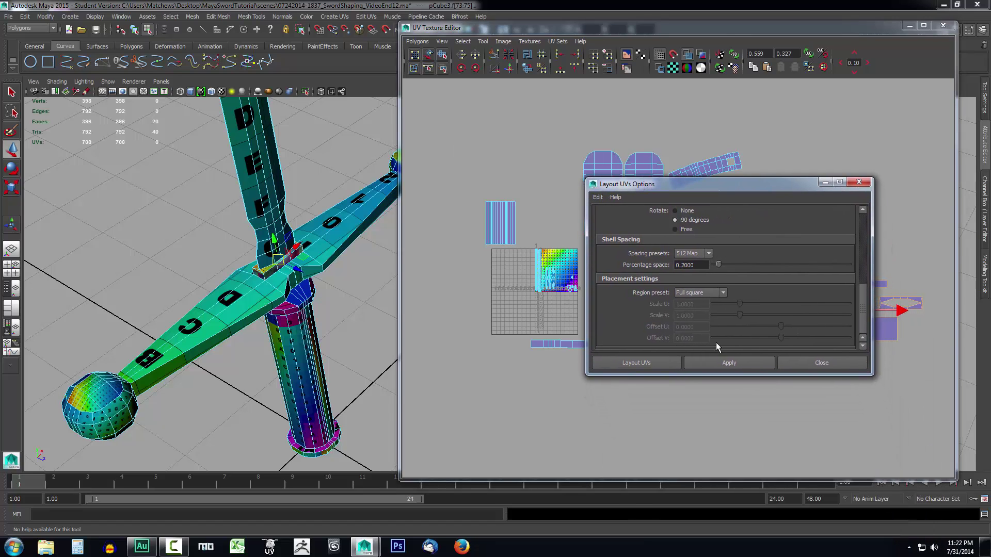
pyautogui.click(655, 363)
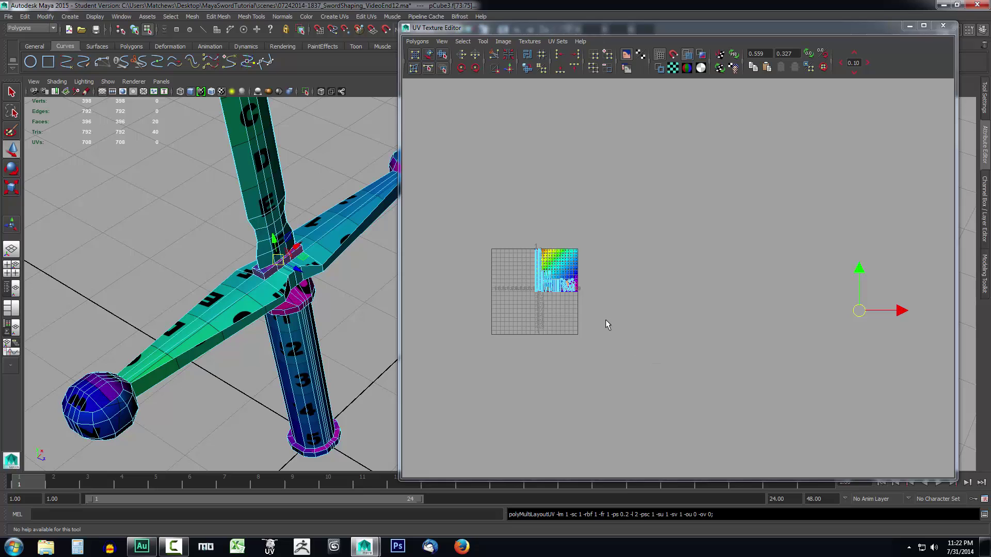
# Step: Examine the packed UV shells in the texture square and how the numbered texture falls on the sword model
pyautogui.scroll(3, 606, 320)
pyautogui.keyDown('alt'); pyautogui.moveTo(621, 313); pyautogui.dragTo(736, 307, button='middle'); pyautogui.keyUp('alt')
pyautogui.scroll(4, 736, 308)
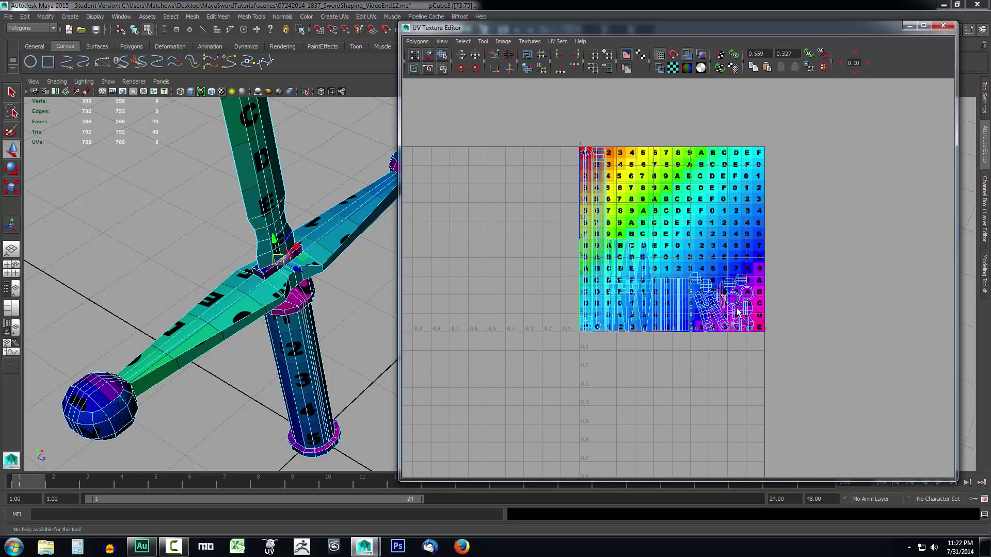
pyautogui.scroll(3, 736, 310)
pyautogui.keyDown('alt'); pyautogui.moveTo(712, 204); pyautogui.dragTo(695, 256, button='middle'); pyautogui.keyUp('alt')
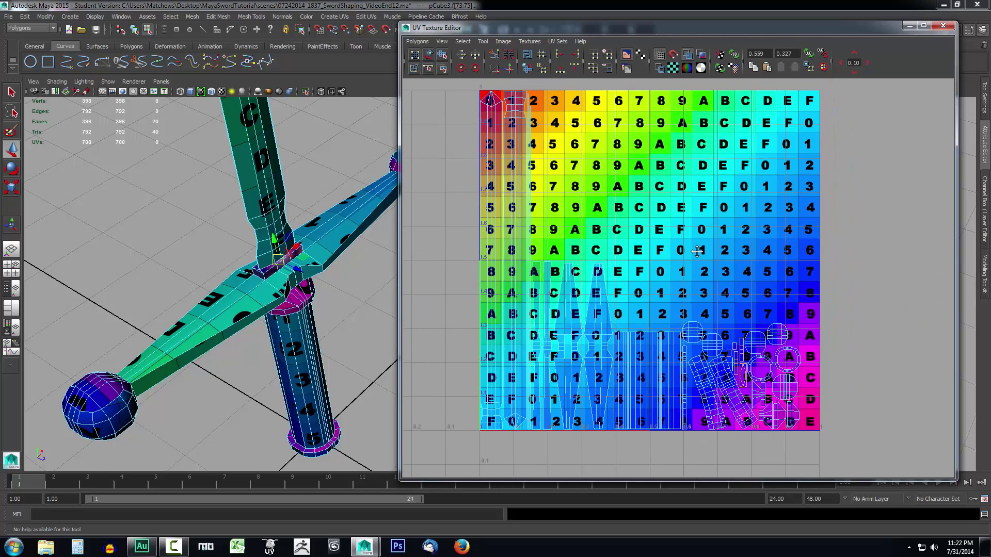
pyautogui.keyDown('alt'); pyautogui.moveTo(284, 341); pyautogui.dragTo(258, 319); pyautogui.keyUp('alt')
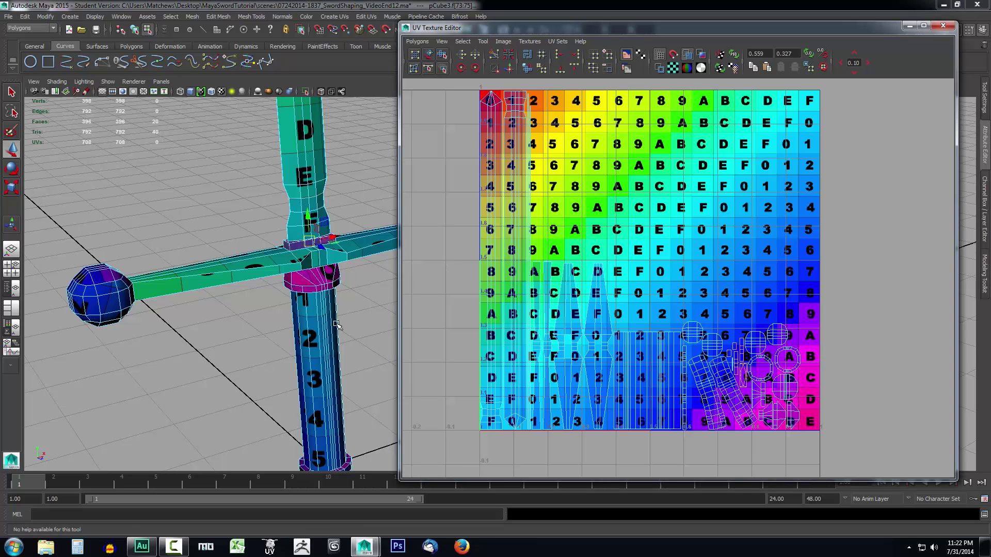
pyautogui.moveTo(336, 324)
pyautogui.keyDown('alt'); pyautogui.mouseDown()
pyautogui.moveTo(371, 334)
pyautogui.moveTo(320, 325)
pyautogui.mouseUp(); pyautogui.keyUp('alt')
pyautogui.keyDown('alt'); pyautogui.moveTo(321, 325); pyautogui.dragTo(279, 309, button='right'); pyautogui.keyUp('alt')
pyautogui.keyDown('alt'); pyautogui.moveTo(326, 309); pyautogui.dragTo(171, 308, button='middle'); pyautogui.keyUp('alt')
pyautogui.keyDown('alt'); pyautogui.moveTo(330, 298); pyautogui.dragTo(279, 299, button='right'); pyautogui.keyUp('alt')
pyautogui.keyDown('alt'); pyautogui.moveTo(309, 310); pyautogui.dragTo(284, 285); pyautogui.keyUp('alt')
pyautogui.keyDown('alt'); pyautogui.moveTo(284, 286); pyautogui.dragTo(219, 325, button='middle'); pyautogui.keyUp('alt')
pyautogui.scroll(5, 283, 322)
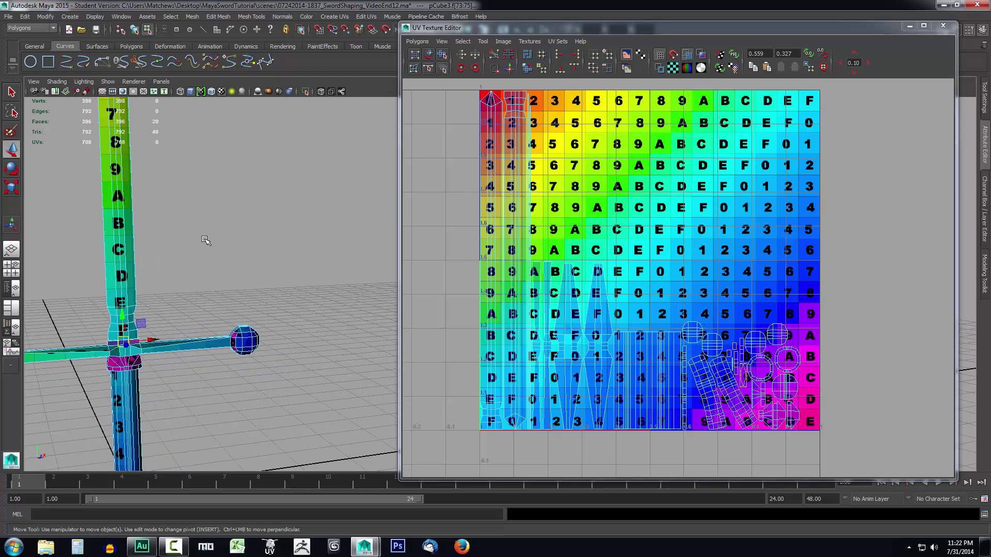
pyautogui.keyDown('alt'); pyautogui.moveTo(205, 241); pyautogui.dragTo(299, 181); pyautogui.keyUp('alt')
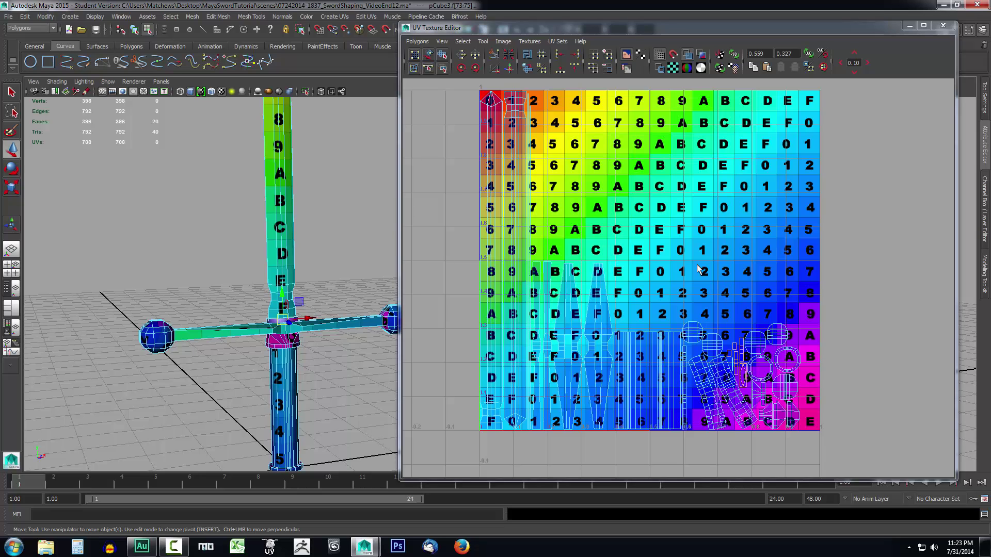
# Step: Select the collar's front side strip and its top faces on the sword model
pyautogui.moveTo(698, 269); pyautogui.dragTo(670, 254, button='right')
pyautogui.keyDown('alt'); pyautogui.moveTo(358, 270); pyautogui.dragTo(354, 290); pyautogui.keyUp('alt')
pyautogui.scroll(5, 329, 296)
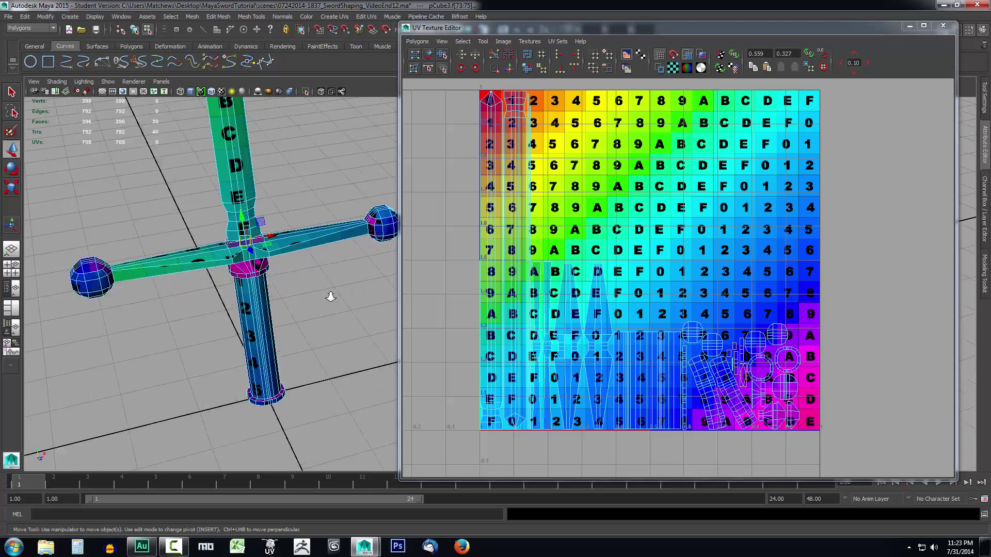
pyautogui.keyDown('alt'); pyautogui.moveTo(252, 278); pyautogui.dragTo(430, 357, button='middle'); pyautogui.keyUp('alt')
pyautogui.scroll(1, 423, 360)
pyautogui.scroll(3, 363, 358)
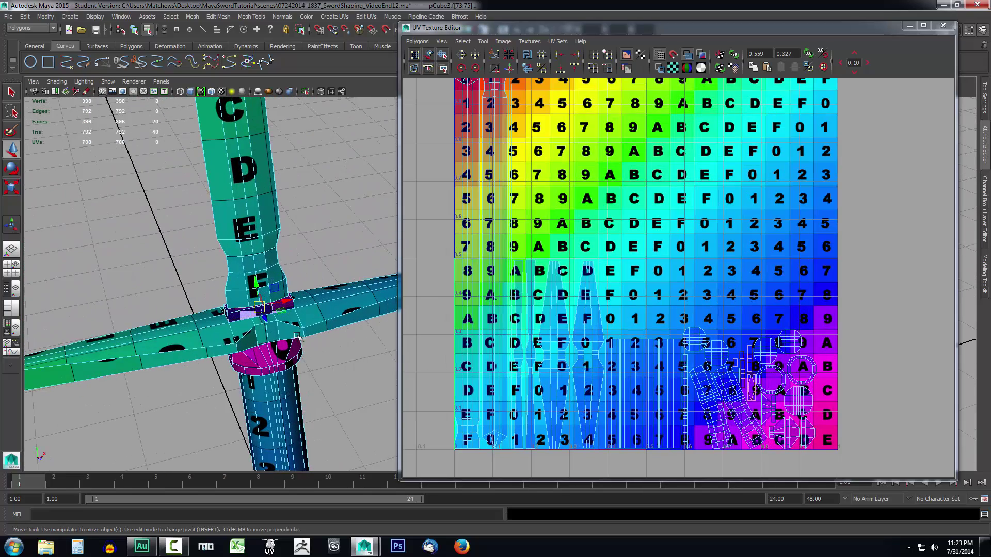
pyautogui.keyDown('alt'); pyautogui.moveTo(272, 337); pyautogui.dragTo(483, 355, button='middle'); pyautogui.keyUp('alt')
pyautogui.click(344, 278)
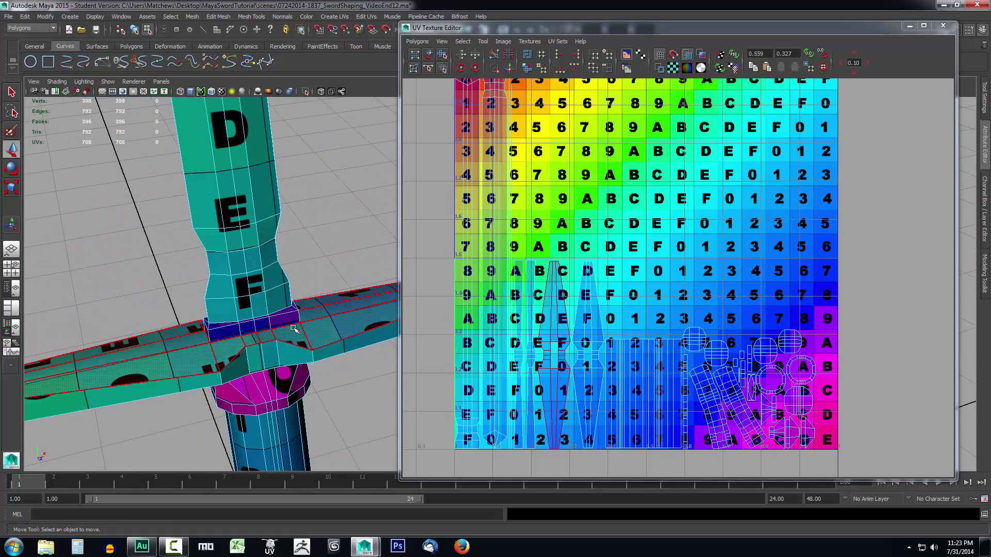
pyautogui.click(290, 320)
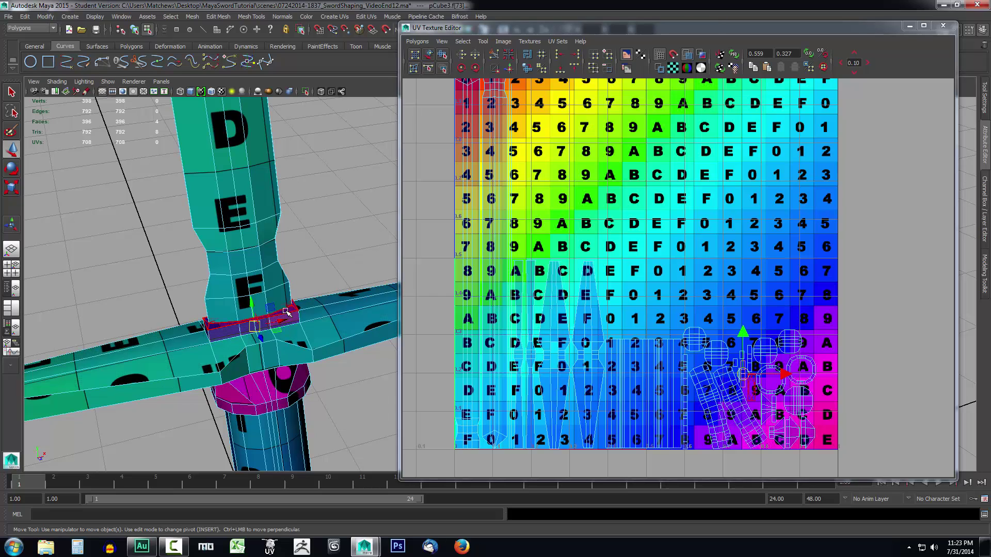
pyautogui.doubleClick(296, 310)
# Step: Add the collar's rear side strip and one end face to the face selection
pyautogui.moveTo(345, 248)
pyautogui.keyDown('alt'); pyautogui.mouseDown()
pyautogui.moveTo(356, 239)
pyautogui.moveTo(354, 249)
pyautogui.mouseUp(); pyautogui.keyUp('alt')
pyautogui.scroll(-2, 347, 255)
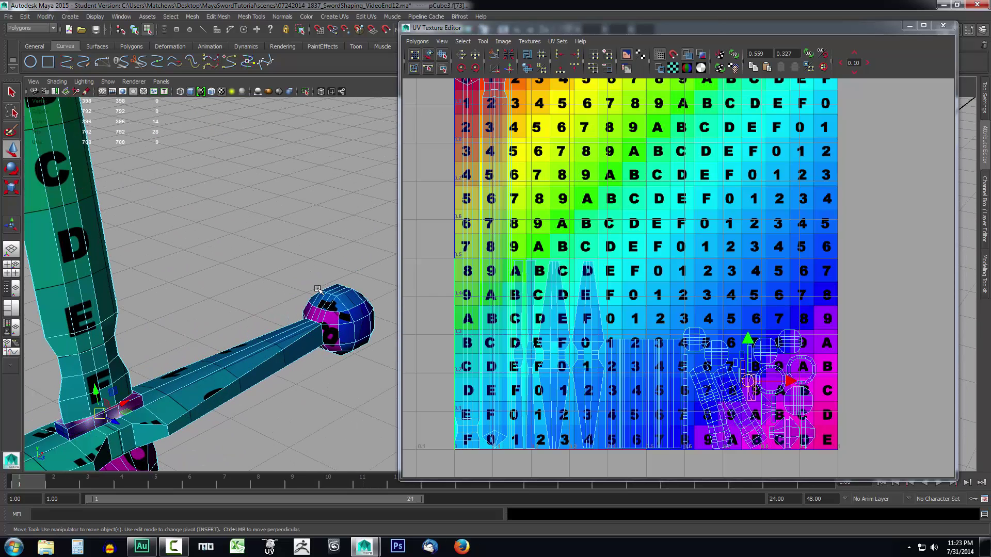
pyautogui.keyDown('alt'); pyautogui.moveTo(318, 289); pyautogui.dragTo(303, 272); pyautogui.keyUp('alt')
pyautogui.scroll(-2, 304, 272)
pyautogui.keyDown('alt'); pyautogui.moveTo(305, 272); pyautogui.dragTo(60, 237, button='middle'); pyautogui.keyUp('alt')
pyautogui.keyDown('shift'); pyautogui.click(273, 296); pyautogui.keyUp('shift')
pyautogui.keyDown('shift'); pyautogui.doubleClick(248, 293); pyautogui.keyUp('shift')
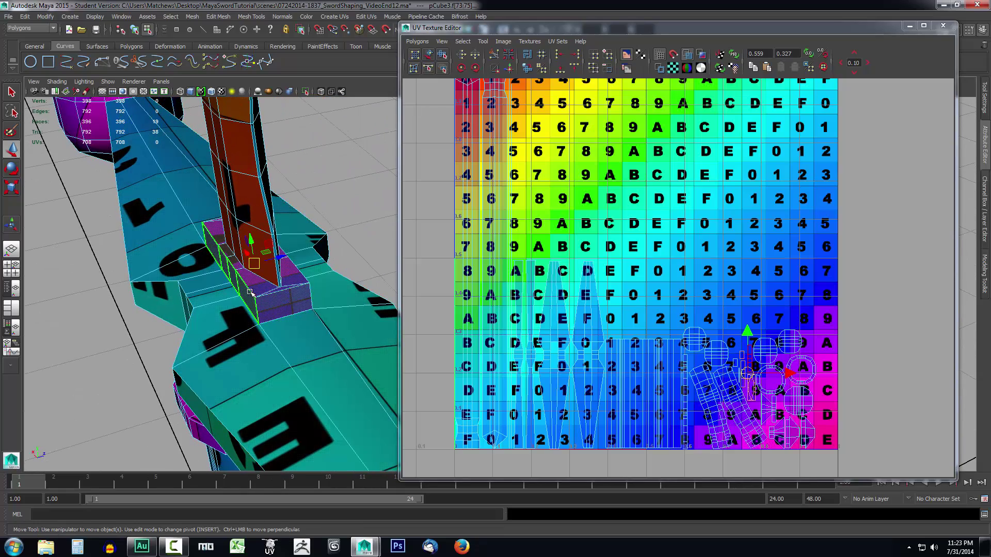
# Step: Add the collar's remaining end face to the selection so that all collar faces are selected
pyautogui.keyDown('alt'); pyautogui.moveTo(308, 217); pyautogui.dragTo(297, 200); pyautogui.keyUp('alt')
pyautogui.keyDown('alt'); pyautogui.moveTo(210, 208); pyautogui.dragTo(84, 296, button='middle'); pyautogui.keyUp('alt')
pyautogui.scroll(1, 305, 237)
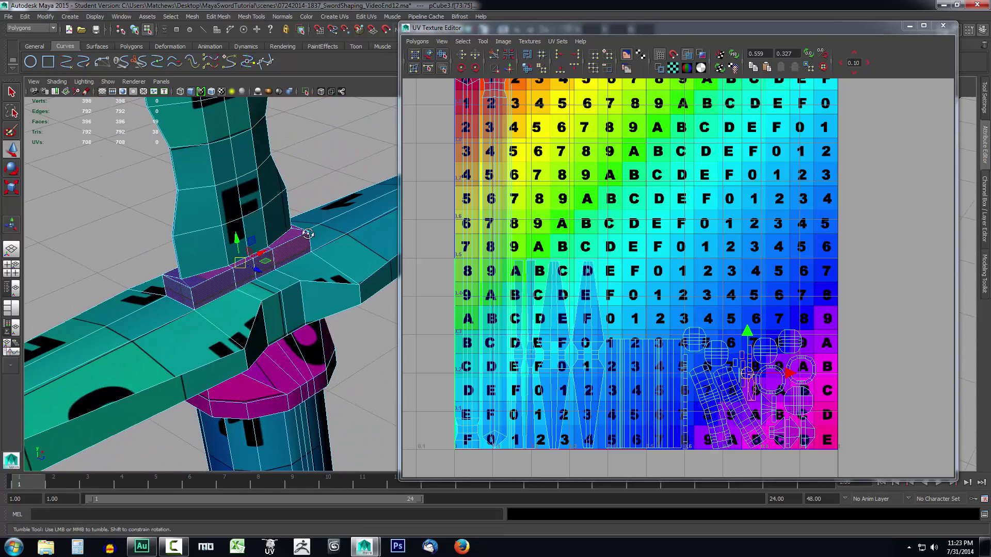
pyautogui.keyDown('alt'); pyautogui.moveTo(305, 237); pyautogui.dragTo(253, 233); pyautogui.keyUp('alt')
pyautogui.keyDown('alt'); pyautogui.moveTo(308, 186); pyautogui.dragTo(78, 243, button='middle'); pyautogui.keyUp('alt')
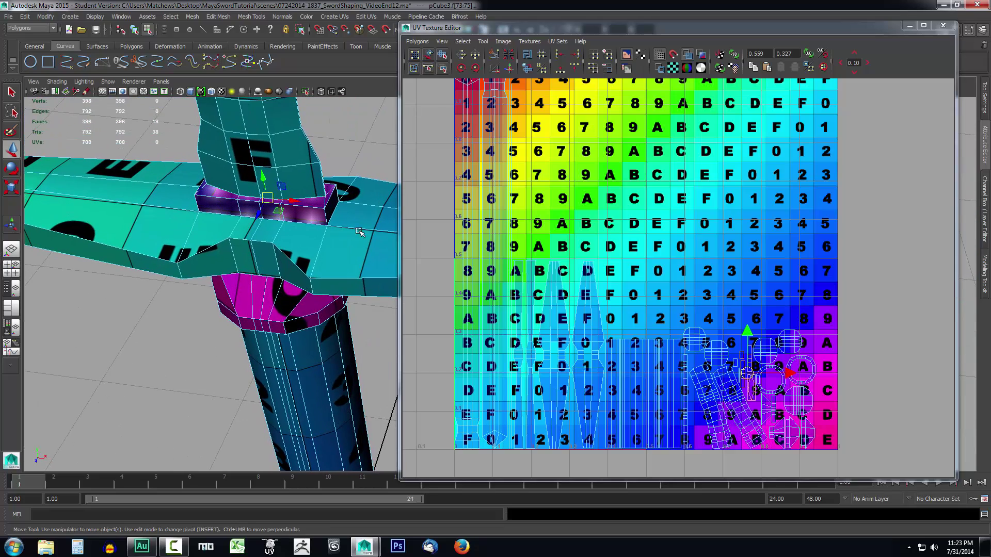
pyautogui.keyDown('shift'); pyautogui.click(331, 209); pyautogui.keyUp('shift')
pyautogui.keyDown('alt'); pyautogui.moveTo(332, 209); pyautogui.dragTo(348, 295); pyautogui.keyUp('alt')
# Step: Move the selected collar UV shells out of the texture square into the empty UV space beside it
pyautogui.scroll(-6, 679, 271)
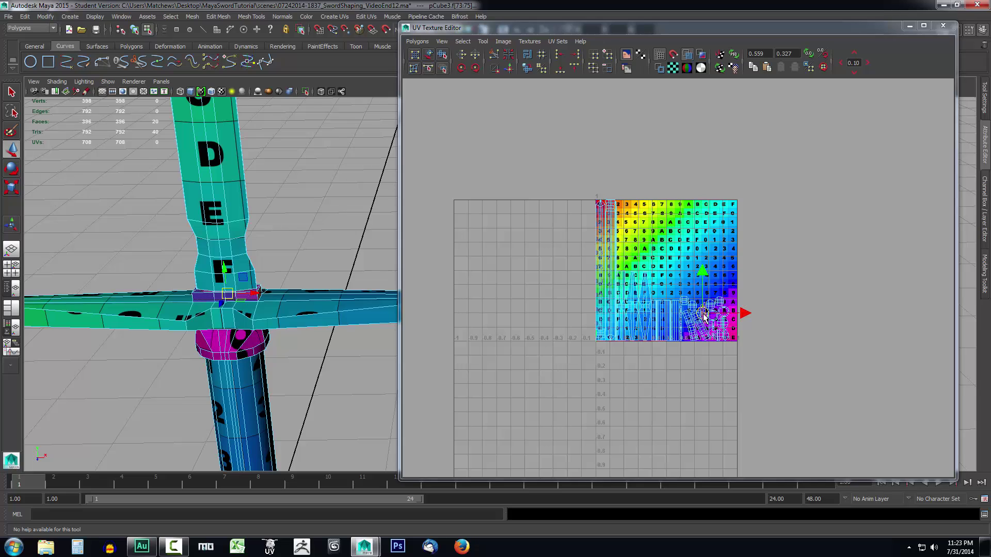
pyautogui.moveTo(737, 316); pyautogui.dragTo(801, 305)
pyautogui.scroll(2, 825, 325)
pyautogui.keyDown('alt'); pyautogui.moveTo(825, 325); pyautogui.dragTo(677, 335, button='middle'); pyautogui.keyUp('alt')
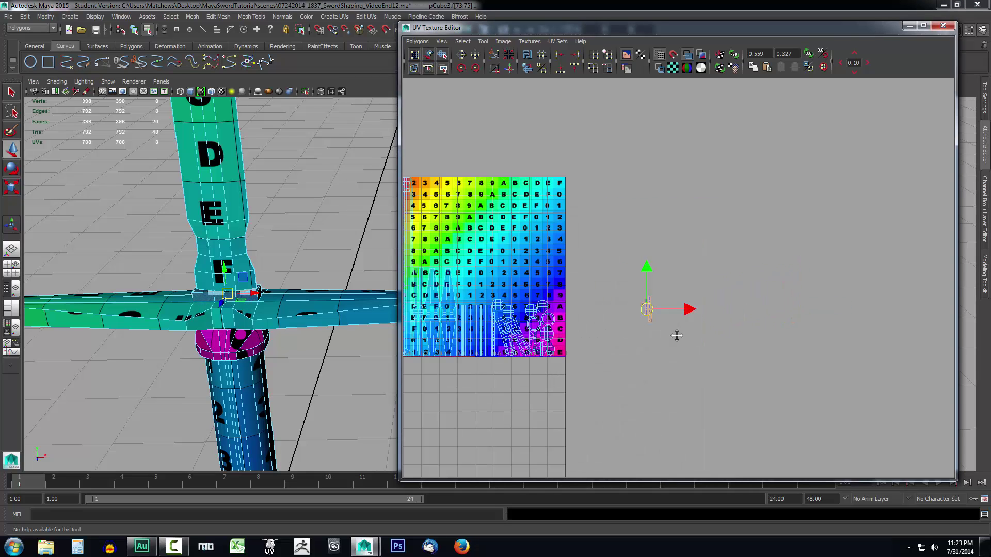
# Step: Scale the collar UV shells up uniformly until they are large enough to edit individually
pyautogui.press('r')
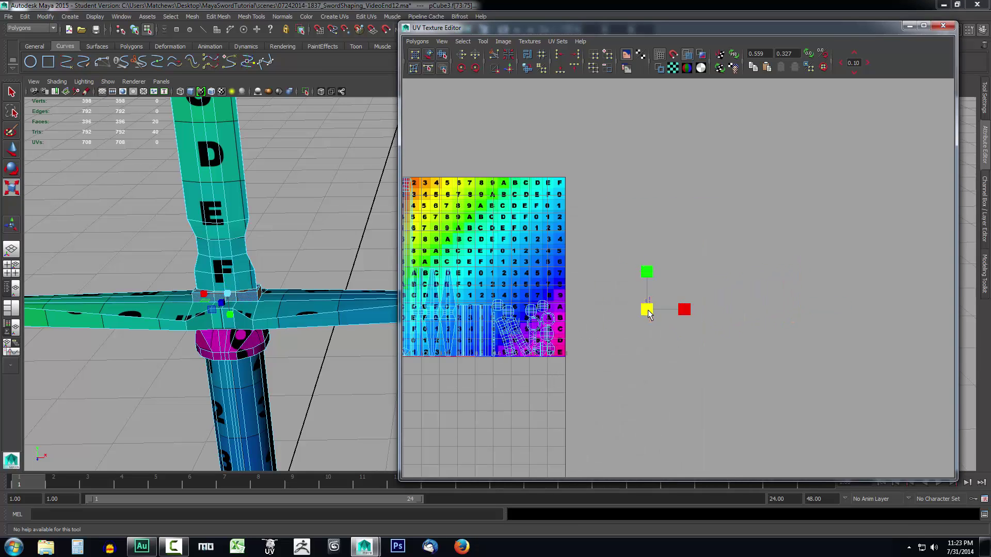
pyautogui.moveTo(649, 315); pyautogui.dragTo(938, 383)
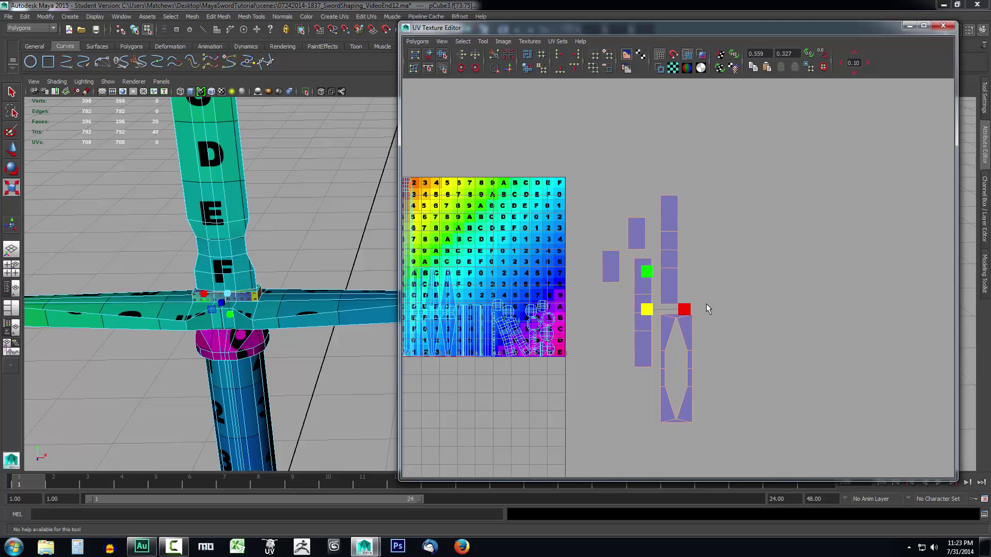
pyautogui.scroll(3, 706, 303)
pyautogui.scroll(-1, 716, 316)
pyautogui.keyDown('alt'); pyautogui.moveTo(737, 326); pyautogui.dragTo(728, 268, button='middle'); pyautogui.keyUp('alt')
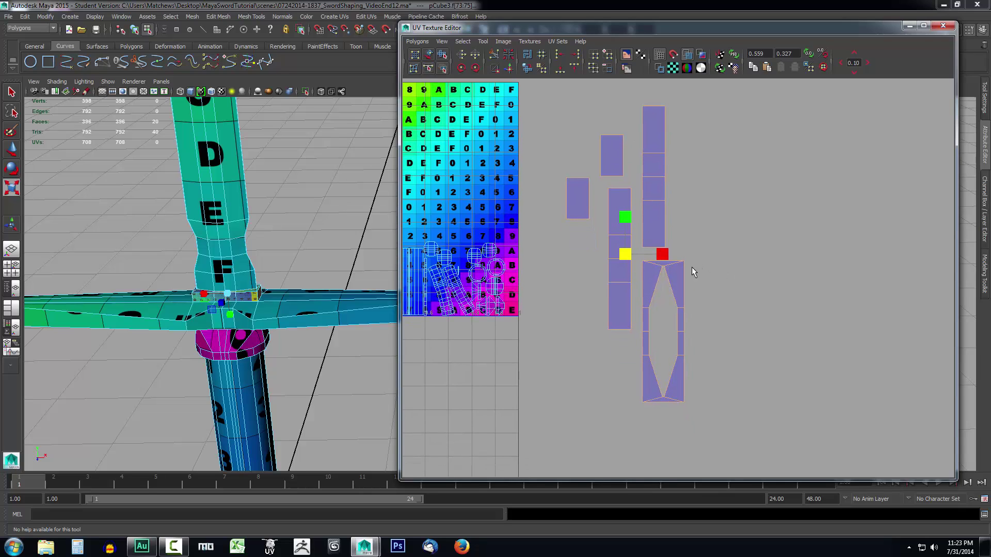
# Step: Select the collar's top-face UV shell and move it away from the four side shells into empty UV space
pyautogui.click(679, 286)
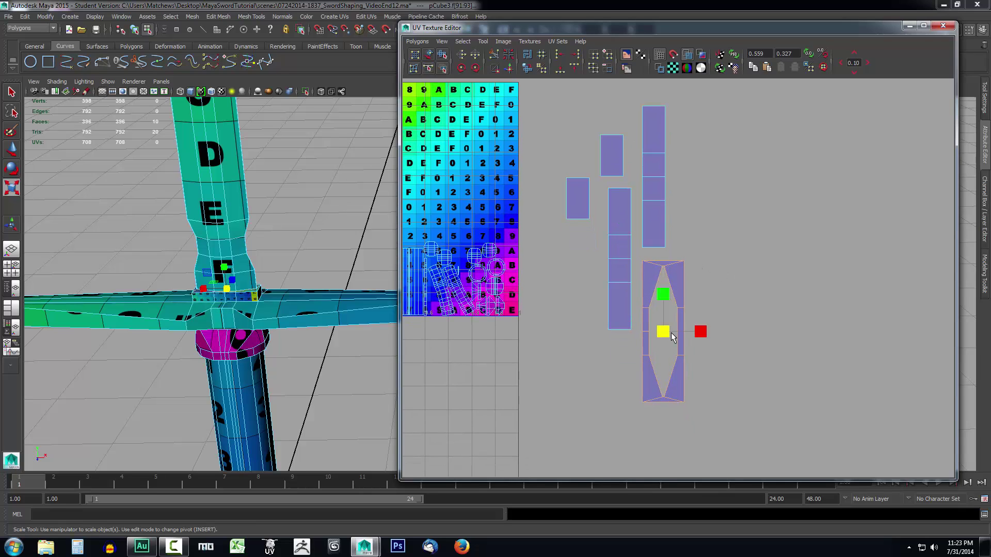
pyautogui.press('w')
pyautogui.moveTo(665, 336); pyautogui.dragTo(794, 283)
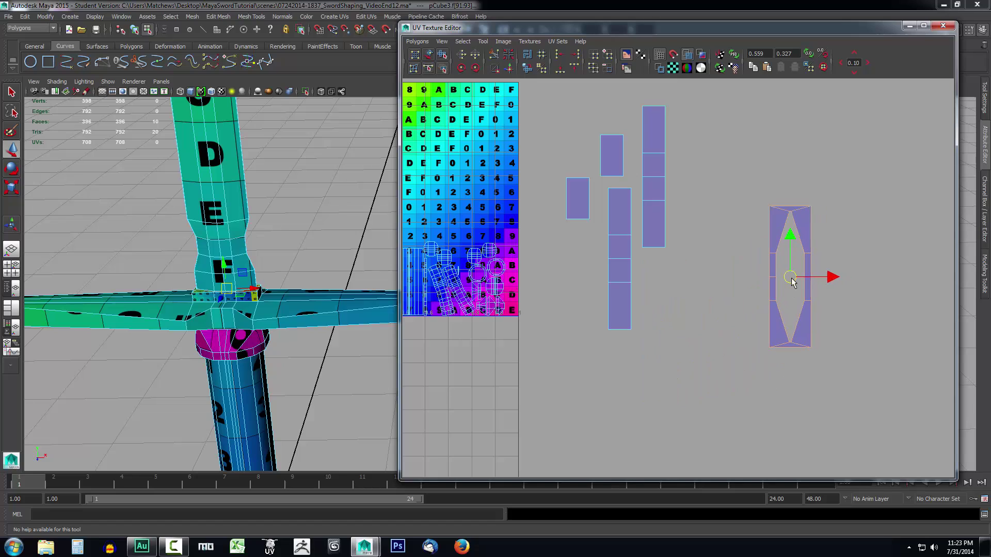
# Step: Select UVs on both long edges of the upper side strip and check on the model which edge borders the collar's top face
pyautogui.click(656, 180)
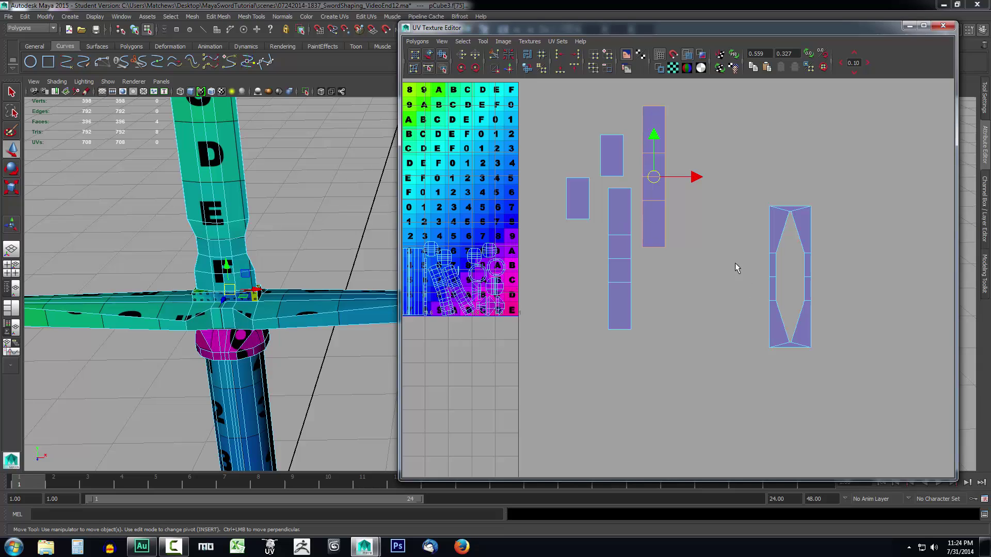
pyautogui.moveTo(699, 196); pyautogui.dragTo(745, 221, button='right')
pyautogui.moveTo(682, 92); pyautogui.dragTo(644, 240)
pyautogui.moveTo(655, 285); pyautogui.dragTo(662, 292)
pyautogui.keyDown('alt'); pyautogui.moveTo(275, 299); pyautogui.dragTo(265, 296); pyautogui.keyUp('alt')
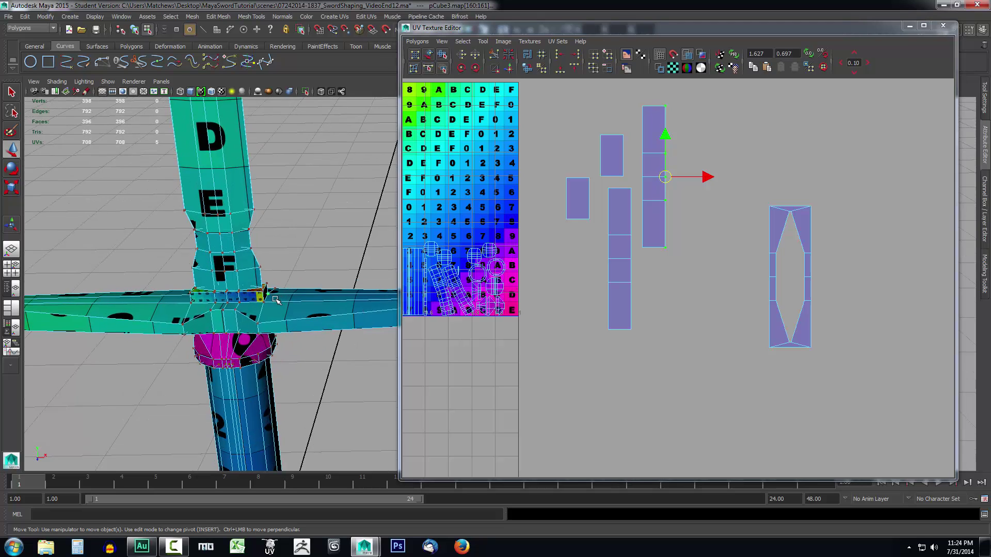
pyautogui.press('f')
pyautogui.keyDown('alt'); pyautogui.moveTo(195, 283); pyautogui.dragTo(386, 288); pyautogui.keyUp('alt')
pyautogui.keyDown('alt'); pyautogui.moveTo(386, 288); pyautogui.dragTo(323, 274, button='right'); pyautogui.keyUp('alt')
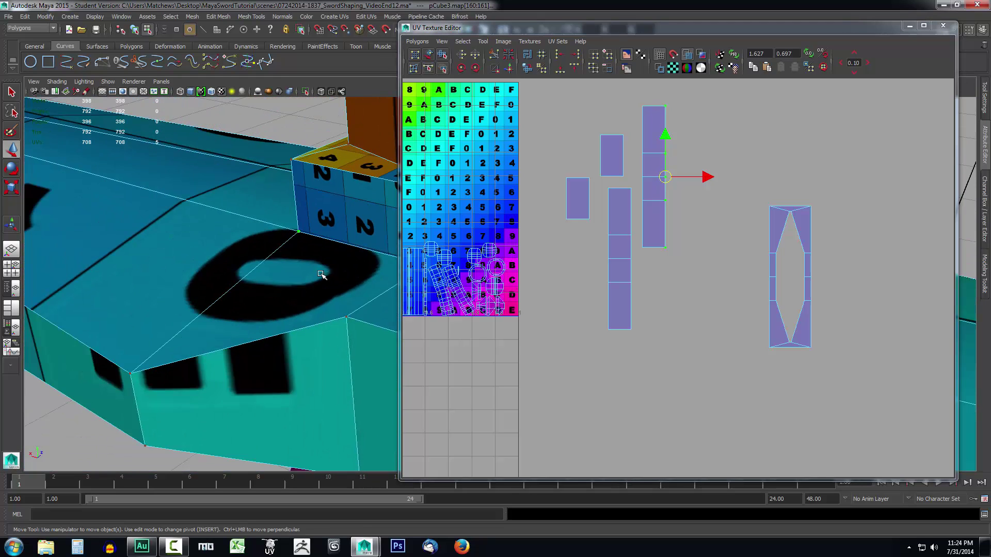
pyautogui.keyDown('alt'); pyautogui.moveTo(323, 274); pyautogui.dragTo(26, 268, button='middle'); pyautogui.keyUp('alt')
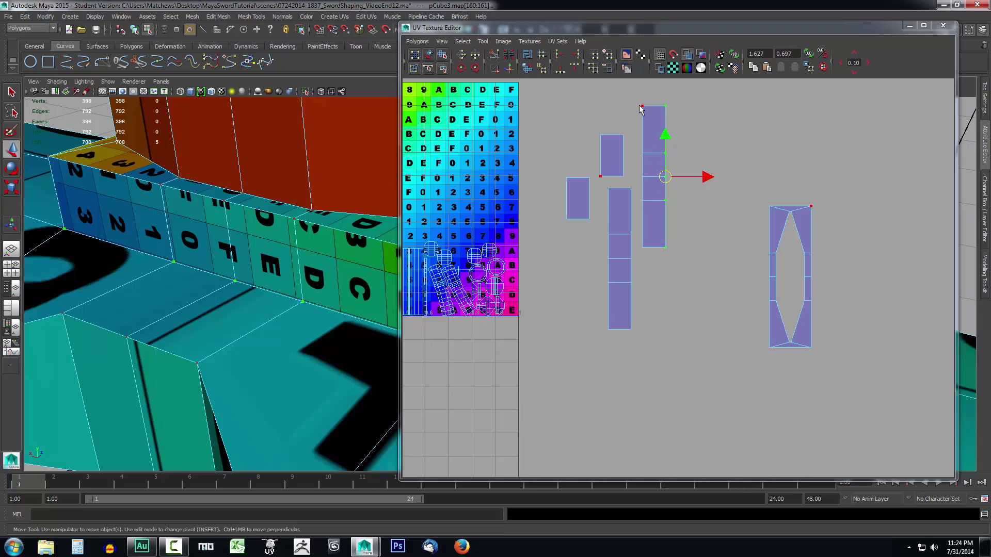
pyautogui.moveTo(638, 96); pyautogui.dragTo(647, 272)
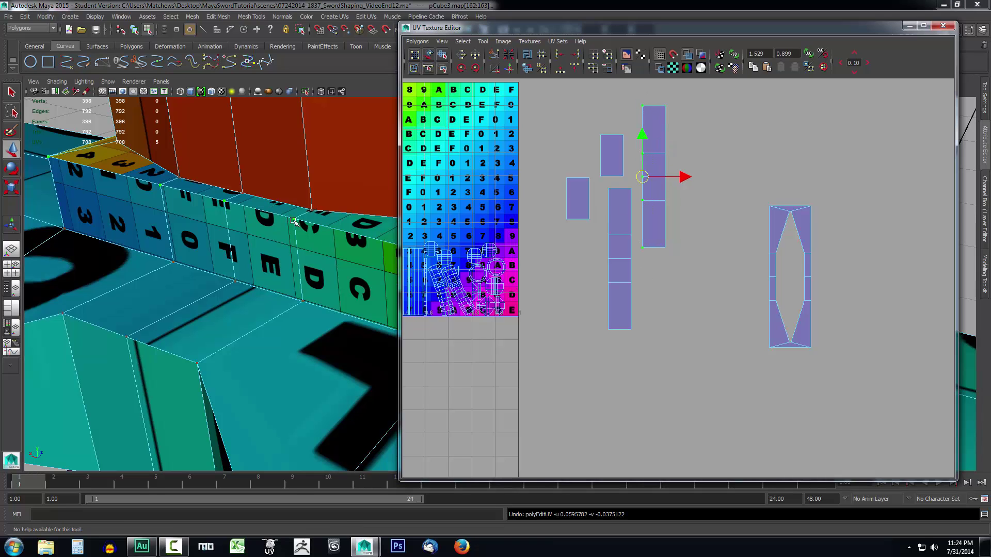
pyautogui.moveTo(287, 213); pyautogui.dragTo(301, 226)
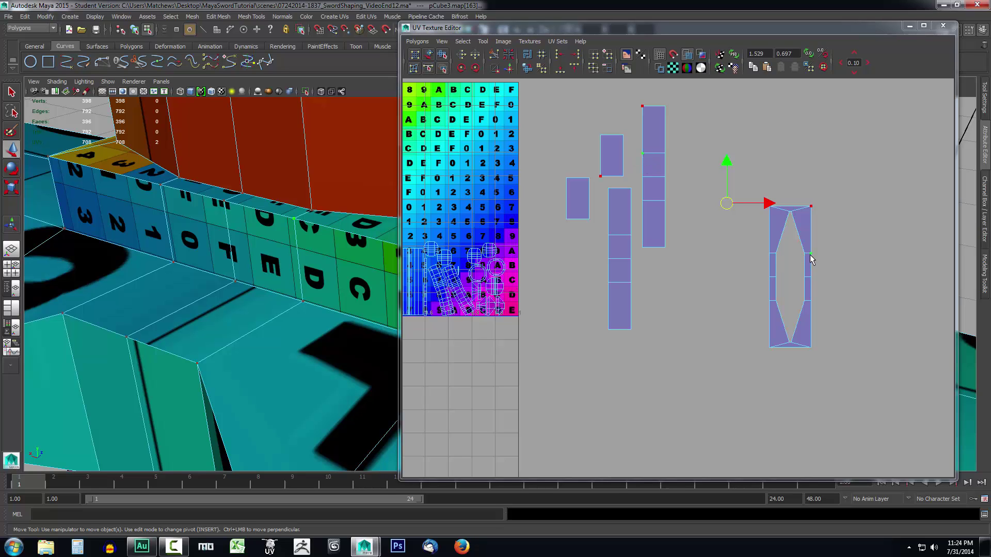
# Step: Move the upper side strip's UVs flush against the right long edge of the collar's top-face shell, lining up their vertices
pyautogui.moveTo(634, 107); pyautogui.dragTo(702, 281)
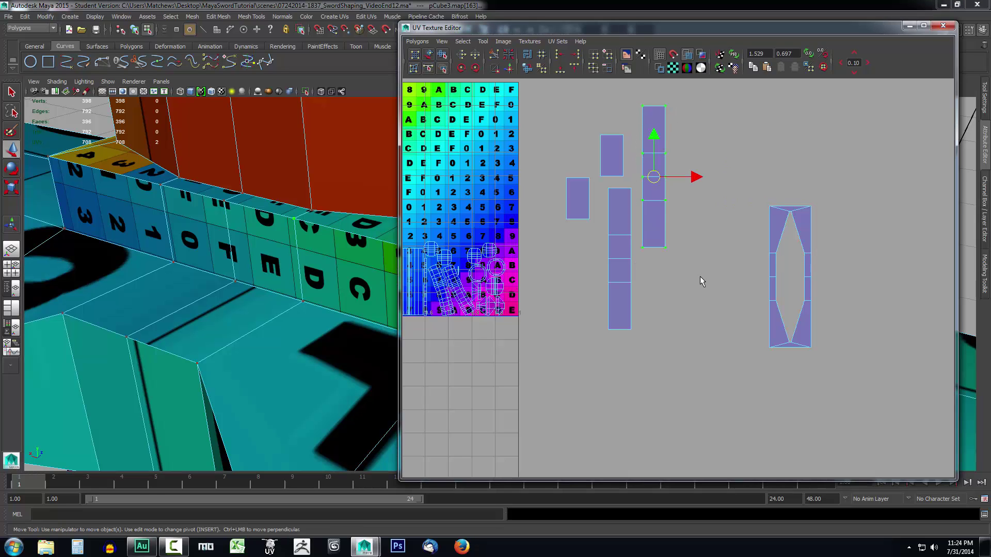
pyautogui.moveTo(654, 178); pyautogui.dragTo(822, 284)
pyautogui.scroll(2, 800, 287)
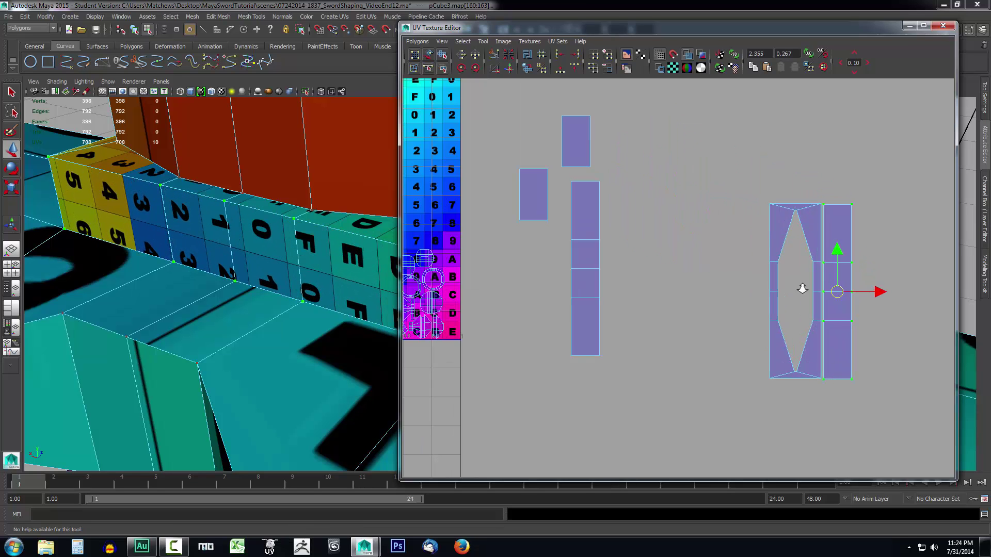
pyautogui.keyDown('alt'); pyautogui.moveTo(802, 289); pyautogui.dragTo(750, 285, button='middle'); pyautogui.keyUp('alt')
pyautogui.scroll(1, 629, 282)
pyautogui.moveTo(755, 285); pyautogui.dragTo(751, 286)
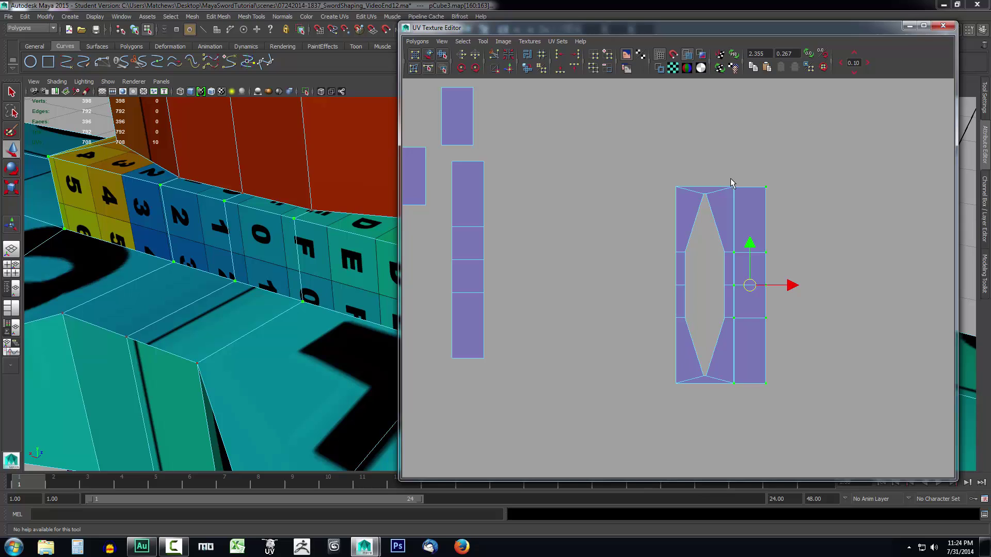
# Step: Sew the UVs along the shared seam between the top-face shell and the right side strip
pyautogui.moveTo(729, 179); pyautogui.dragTo(750, 332)
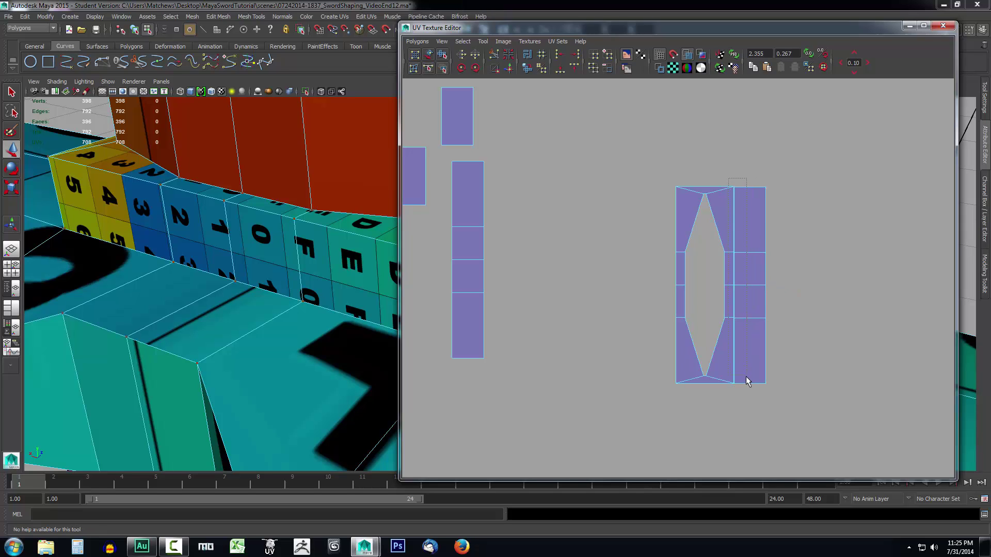
pyautogui.moveTo(749, 381); pyautogui.dragTo(744, 402)
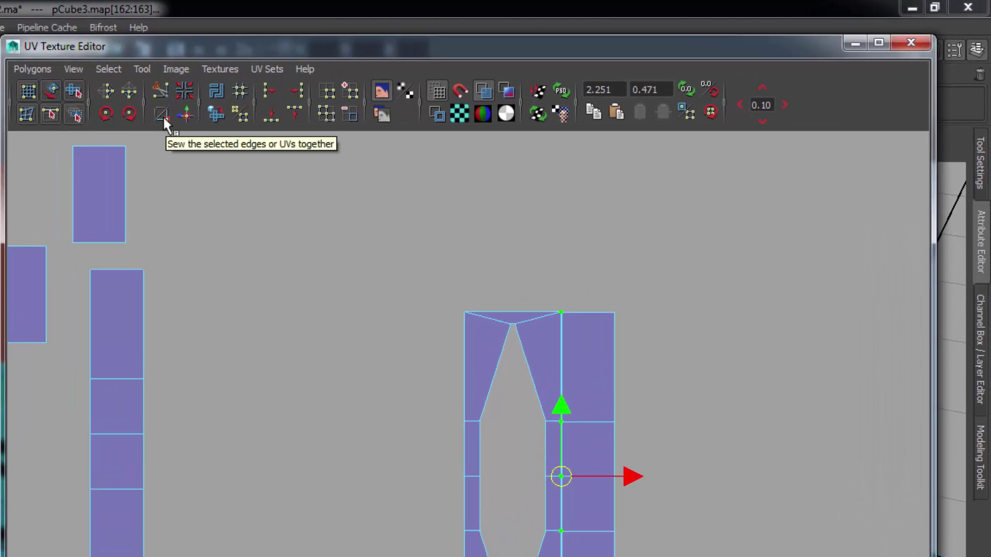
pyautogui.click(163, 115)
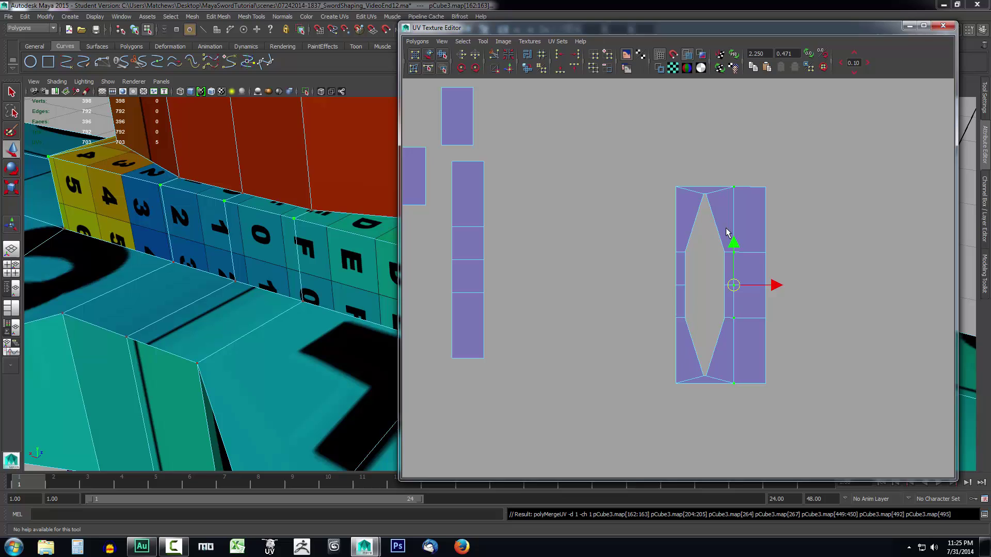
# Step: Select the whole merged collar shell and inspect the faces it covers on the model
pyautogui.moveTo(748, 246); pyautogui.dragTo(705, 228, button='right')
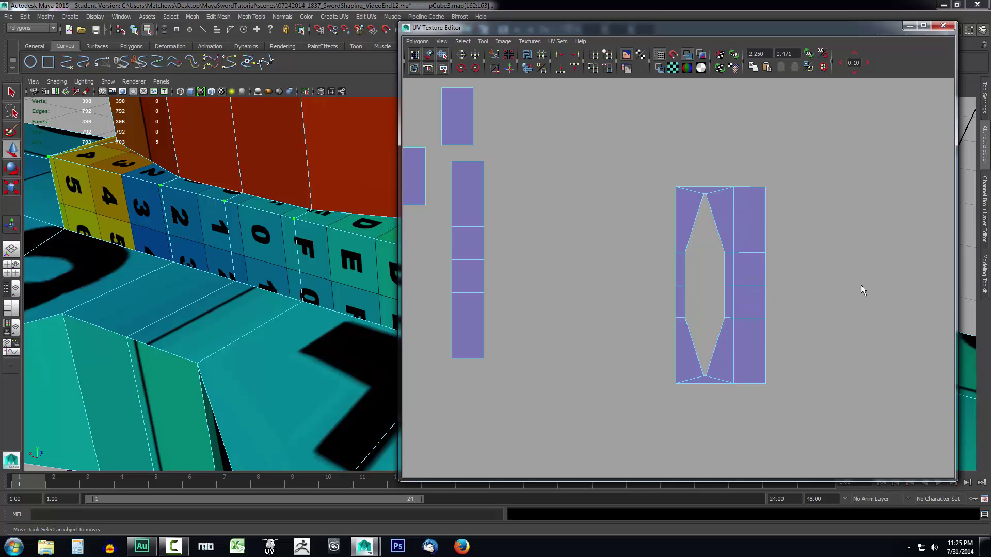
pyautogui.doubleClick(724, 227)
pyautogui.scroll(-3, 836, 281)
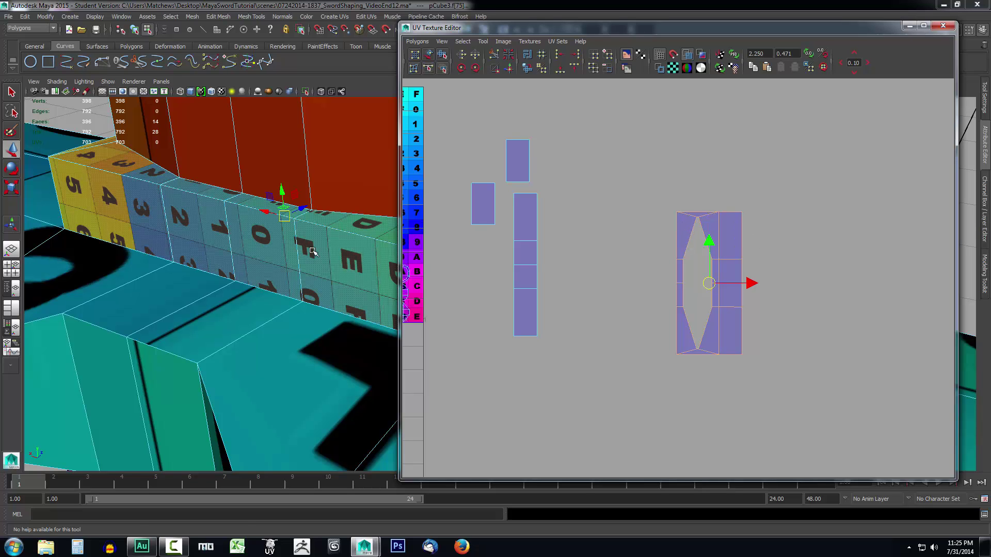
pyautogui.keyDown('alt'); pyautogui.moveTo(312, 252); pyautogui.dragTo(294, 260); pyautogui.keyUp('alt')
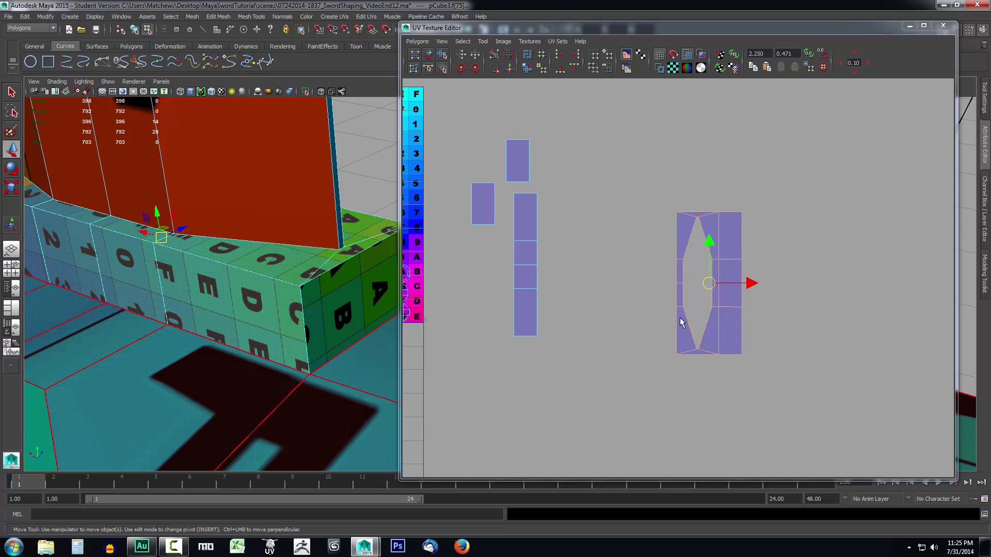
# Step: Match a shared corner UV on the model and move the remaining long side strip flush against the top-face shell's left edge
pyautogui.click(522, 227)
pyautogui.moveTo(526, 264); pyautogui.dragTo(654, 281)
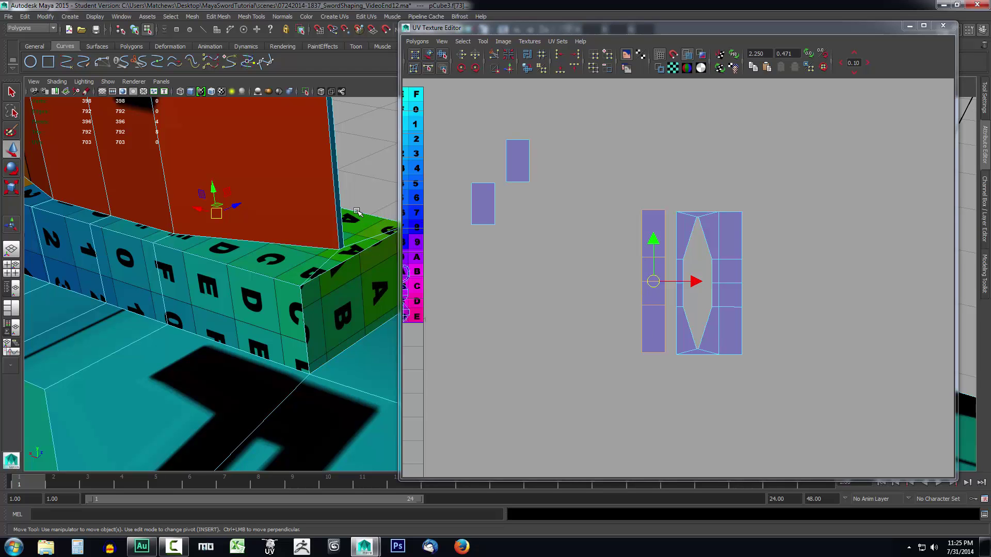
pyautogui.keyDown('alt'); pyautogui.moveTo(357, 211); pyautogui.dragTo(268, 212); pyautogui.keyUp('alt')
pyautogui.rightClick(268, 209)
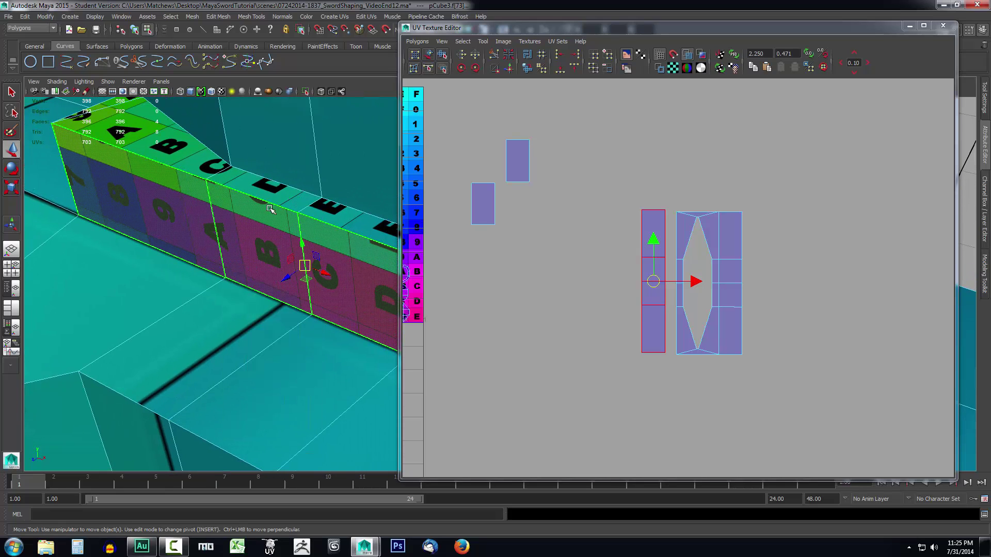
pyautogui.rightClick(576, 238)
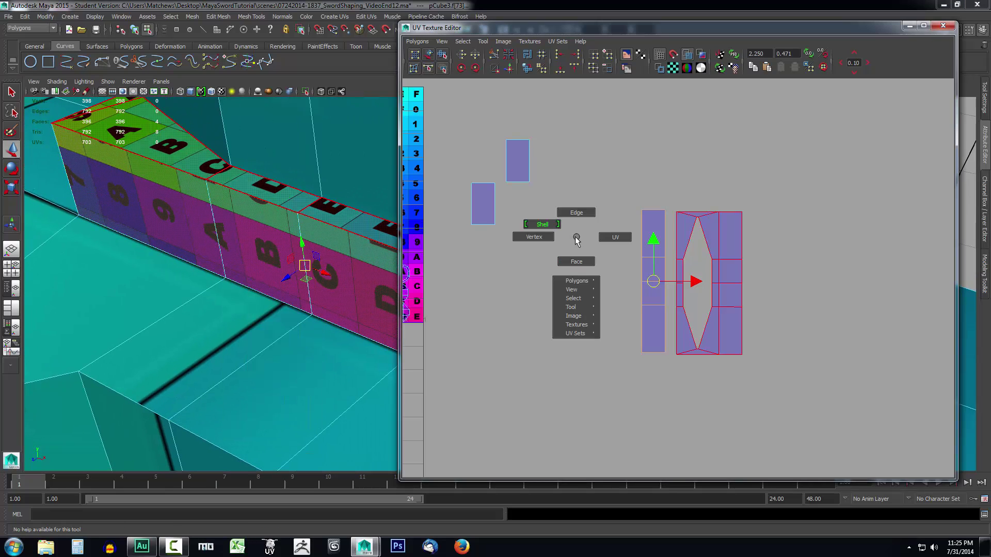
pyautogui.moveTo(576, 238); pyautogui.dragTo(596, 240, button='right')
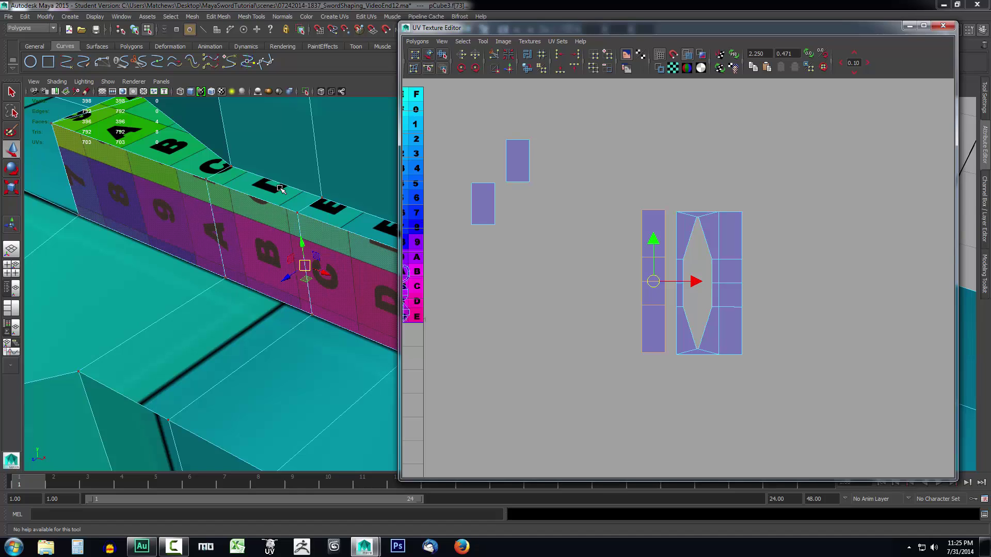
pyautogui.moveTo(279, 196); pyautogui.dragTo(315, 228)
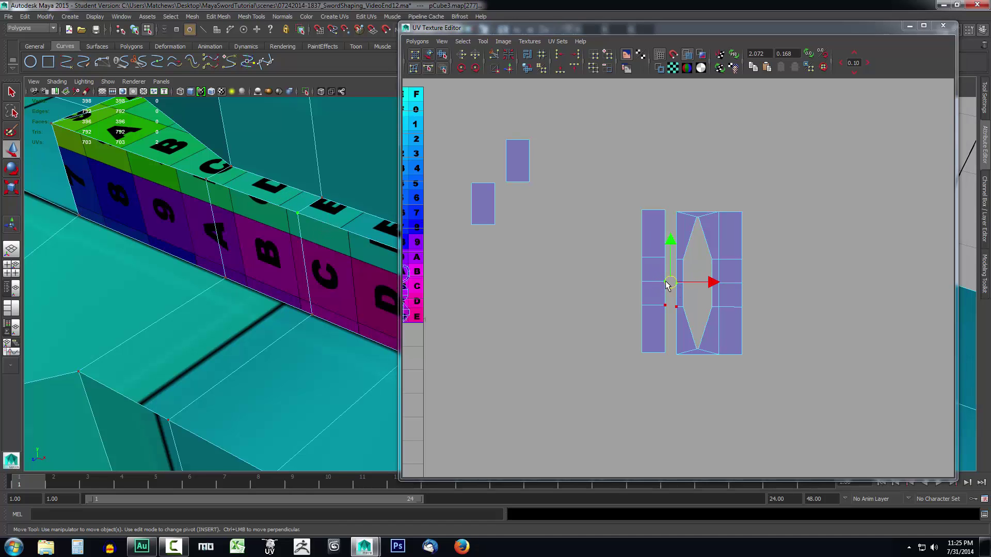
pyautogui.moveTo(624, 192); pyautogui.dragTo(670, 380)
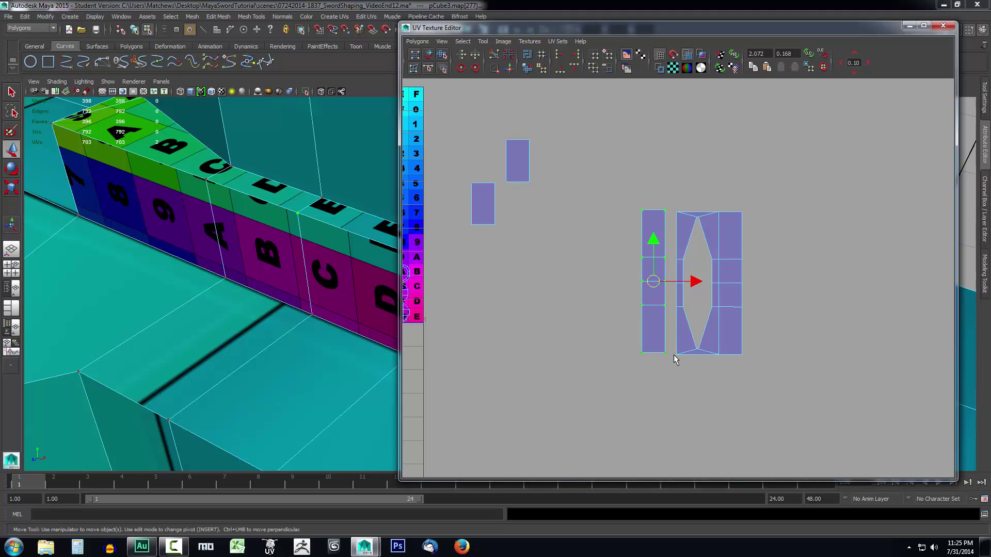
pyautogui.moveTo(653, 287); pyautogui.dragTo(664, 289)
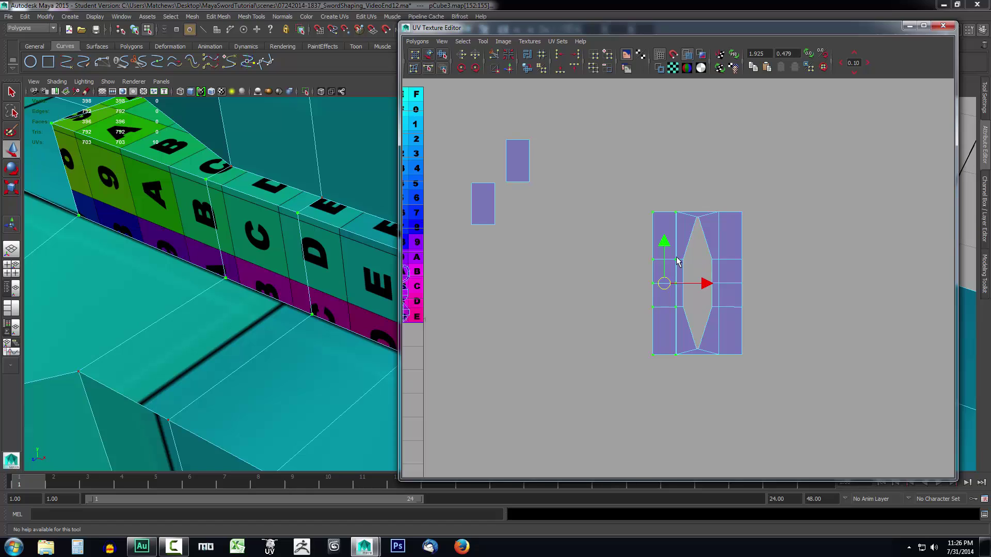
# Step: Sew the UVs along the seam between the left side strip and the top-face shell
pyautogui.click(670, 196)
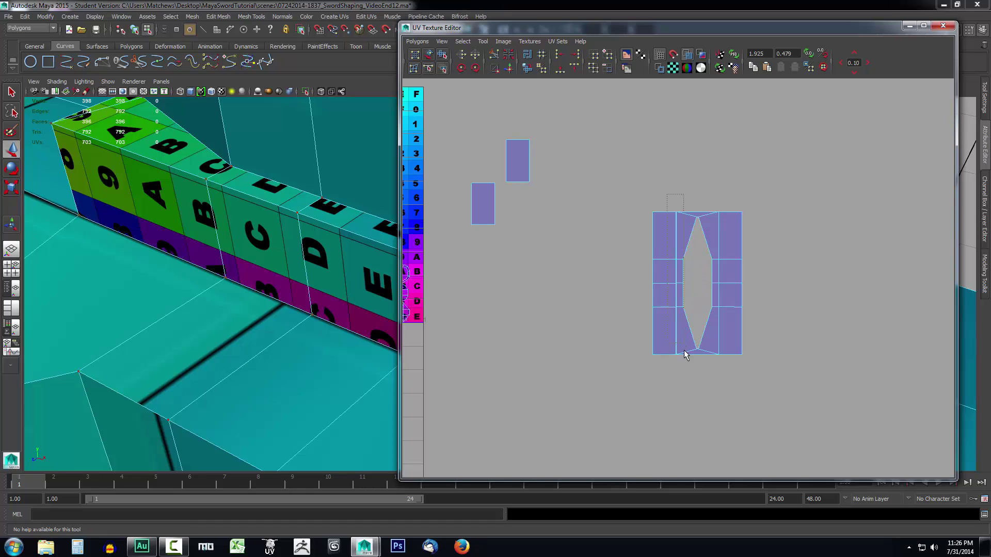
pyautogui.moveTo(679, 375); pyautogui.dragTo(679, 375)
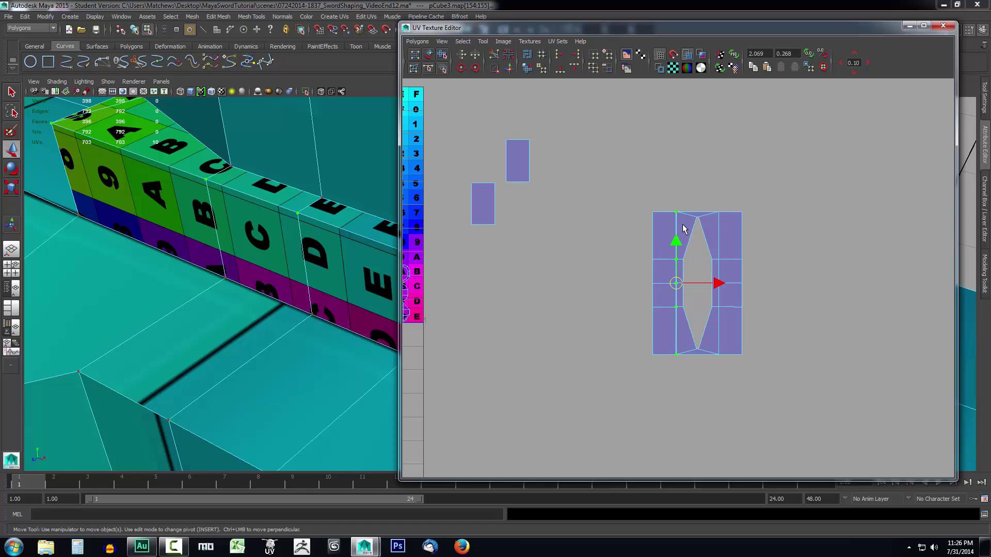
pyautogui.click(494, 69)
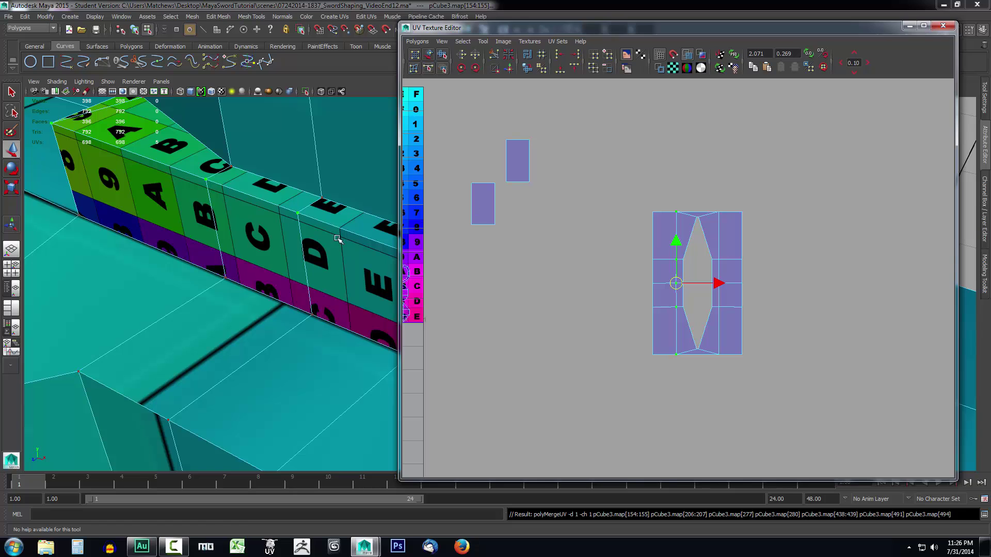
# Step: Rotate the lower of the two end-face shells a quarter turn counterclockwise and place it against the top-face shell's bottom edge
pyautogui.keyDown('alt'); pyautogui.moveTo(326, 263); pyautogui.dragTo(57, 206, button='middle'); pyautogui.keyUp('alt')
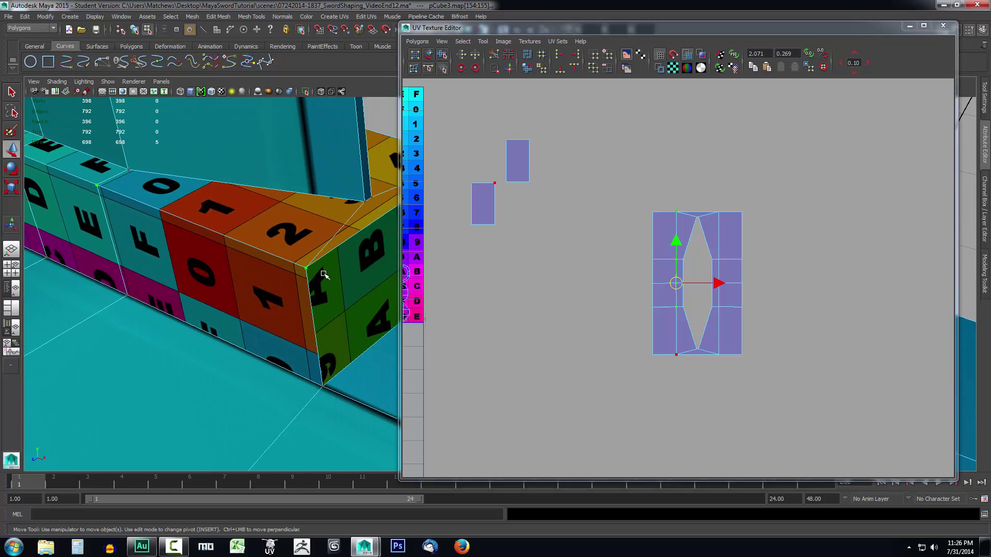
pyautogui.click(325, 287)
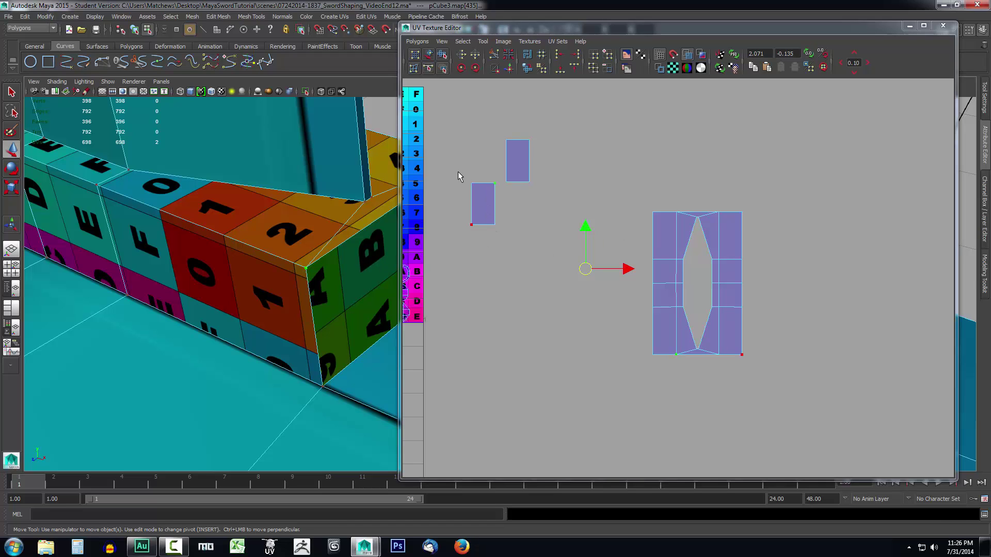
pyautogui.moveTo(458, 172); pyautogui.dragTo(499, 235)
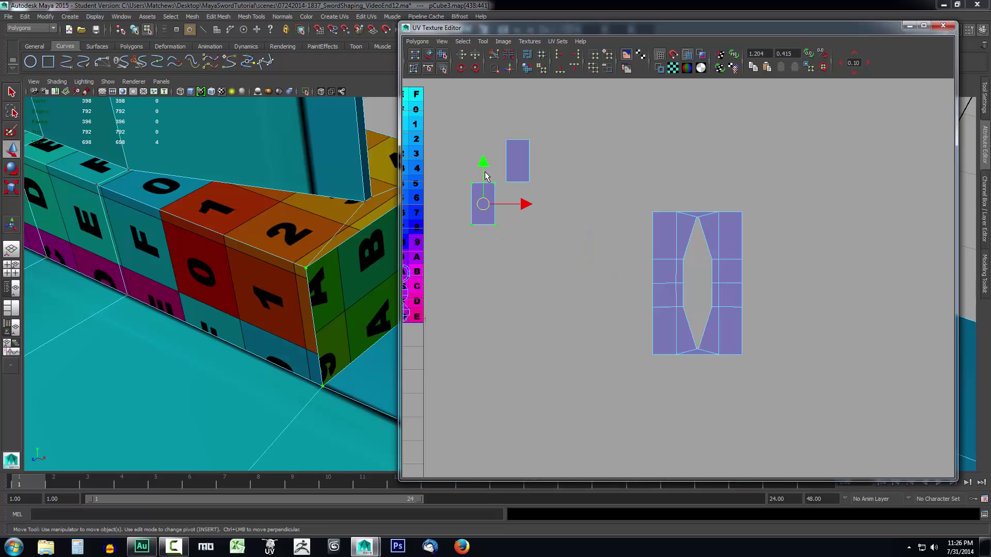
pyautogui.press('r')
pyautogui.press('e')
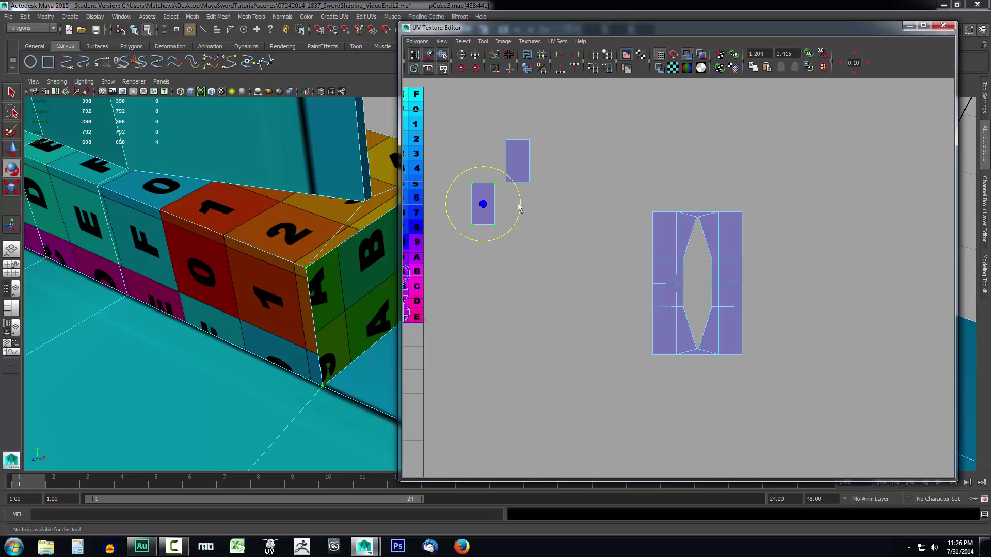
pyautogui.moveTo(521, 201); pyautogui.dragTo(485, 148)
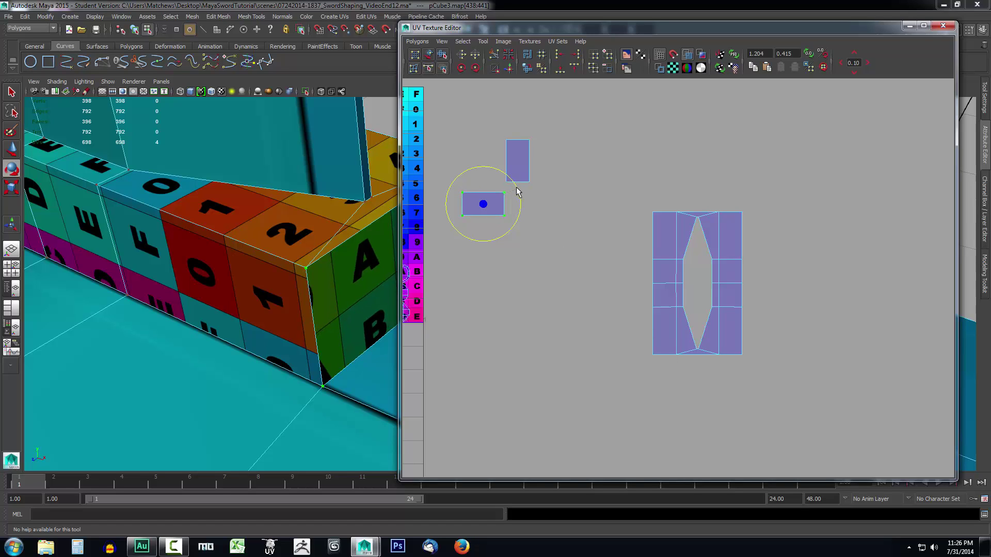
pyautogui.press('w')
pyautogui.moveTo(504, 222); pyautogui.dragTo(699, 374, button='middle')
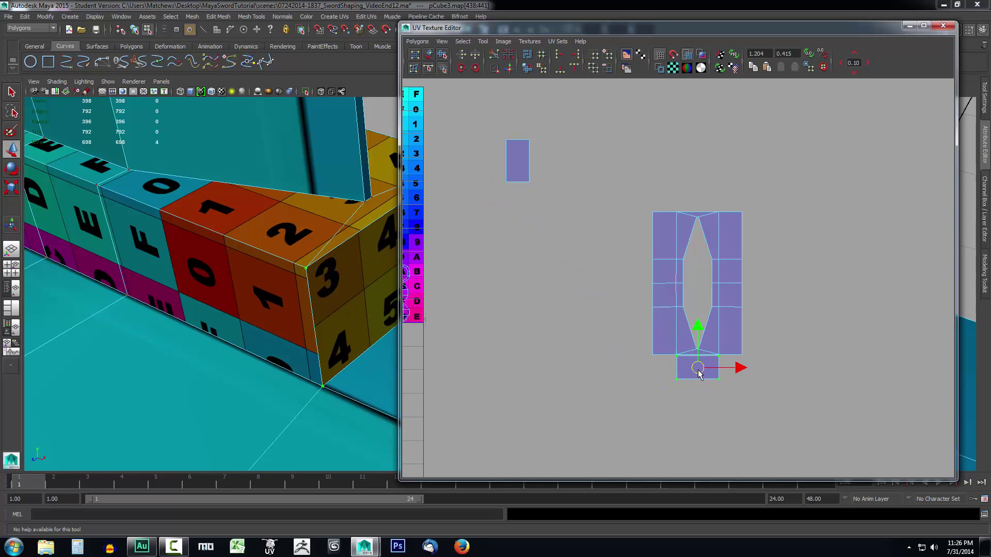
# Step: Sew the two corner UV pairs joining the end-face shell to the bottom edge of the top-face shell
pyautogui.click(677, 365)
pyautogui.moveTo(671, 350); pyautogui.dragTo(722, 368)
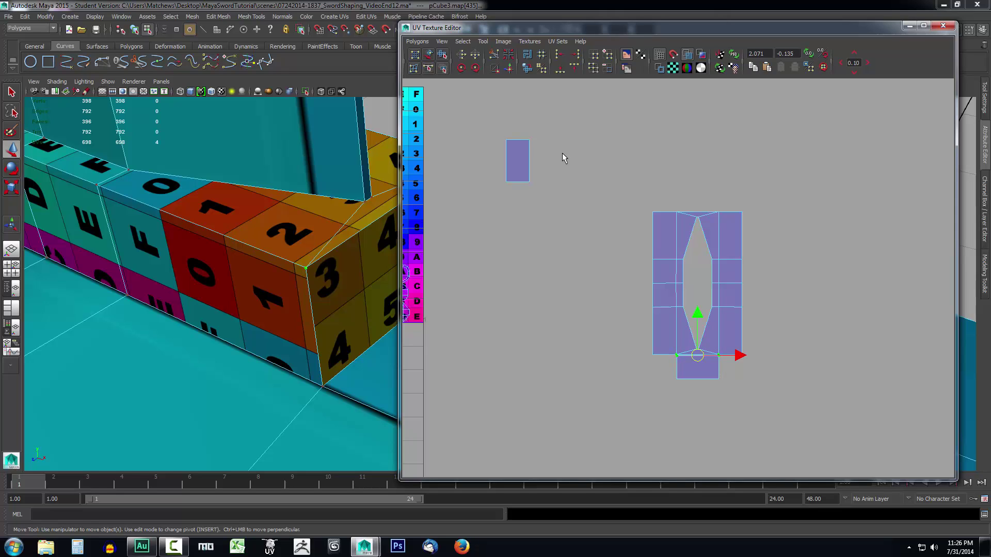
pyautogui.click(507, 69)
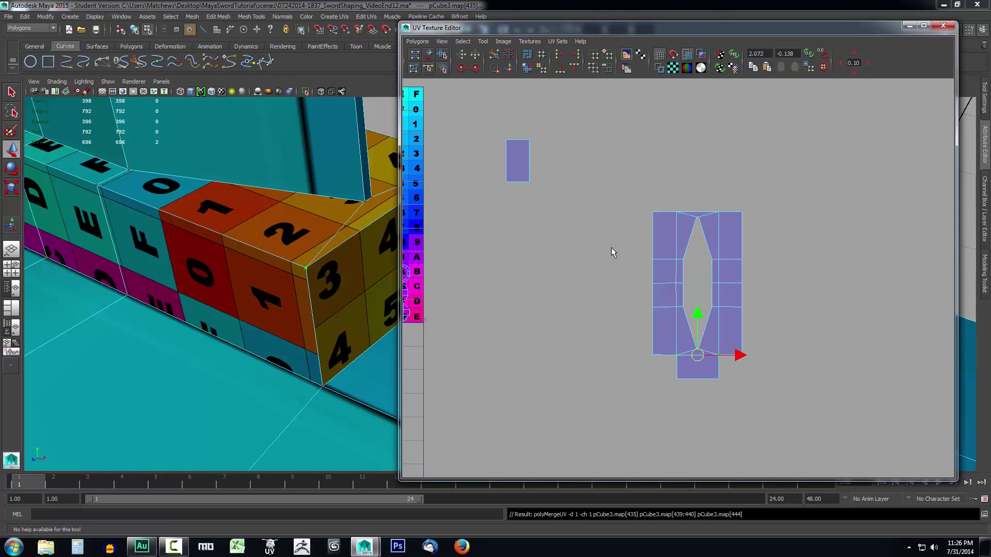
# Step: Match a shared corner UV on the model, rotate the remaining end-face shell a quarter turn counterclockwise, and place it against the top-face shell's top edge
pyautogui.moveTo(239, 225)
pyautogui.keyDown('alt'); pyautogui.mouseDown()
pyautogui.moveTo(230, 221)
pyautogui.moveTo(246, 221)
pyautogui.mouseUp(); pyautogui.keyUp('alt')
pyautogui.keyDown('alt'); pyautogui.moveTo(186, 259); pyautogui.dragTo(520, 212, button='middle'); pyautogui.keyUp('alt')
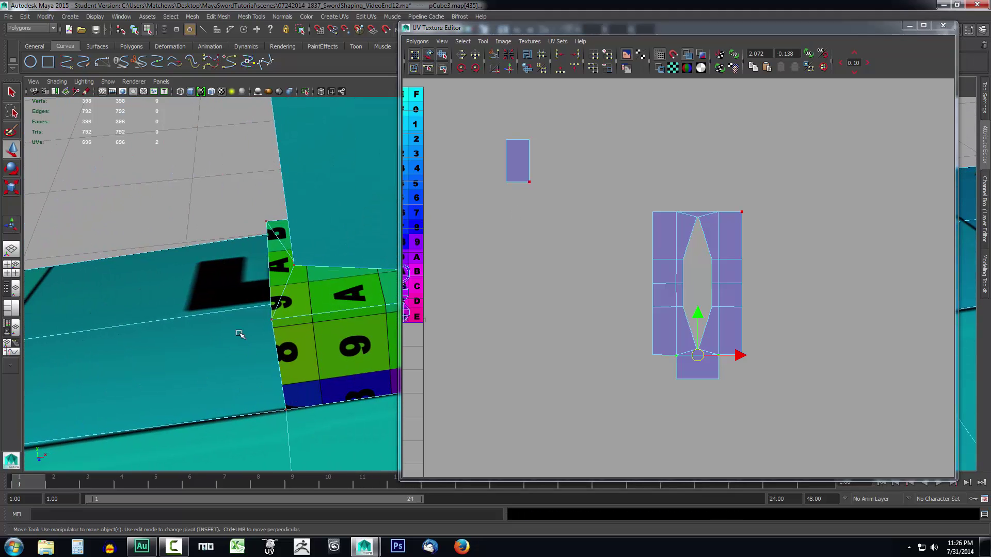
pyautogui.moveTo(243, 312); pyautogui.dragTo(291, 334)
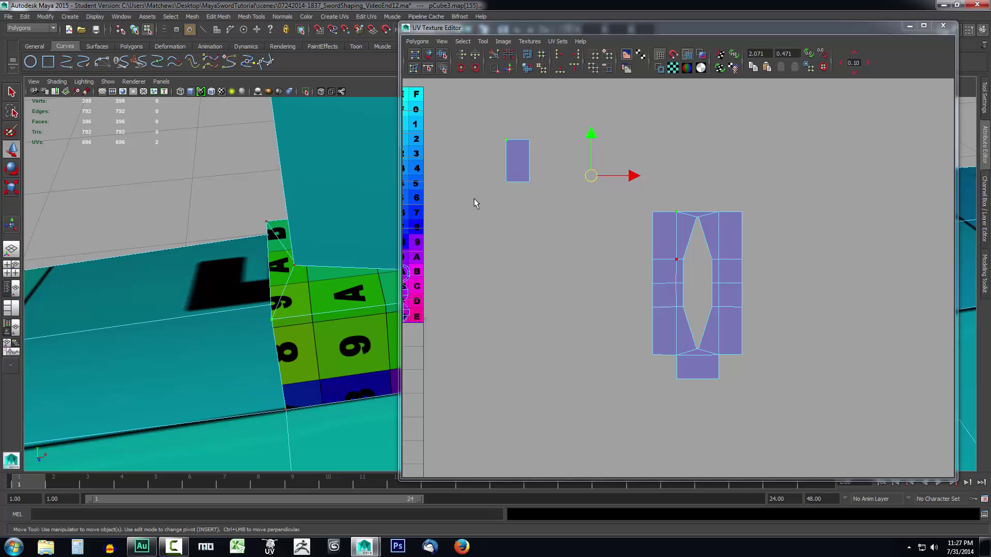
pyautogui.moveTo(493, 121); pyautogui.dragTo(546, 200)
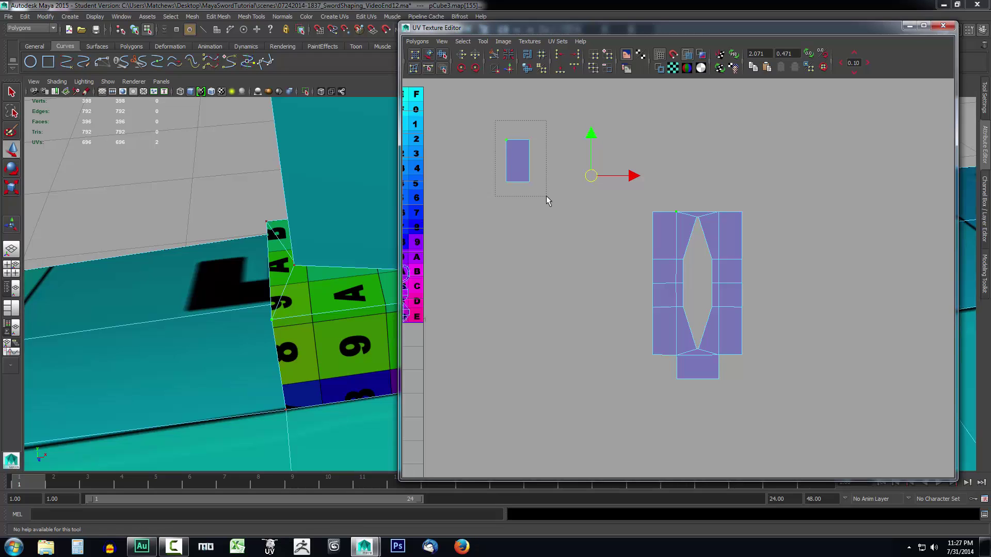
pyautogui.press('r')
pyautogui.press('e')
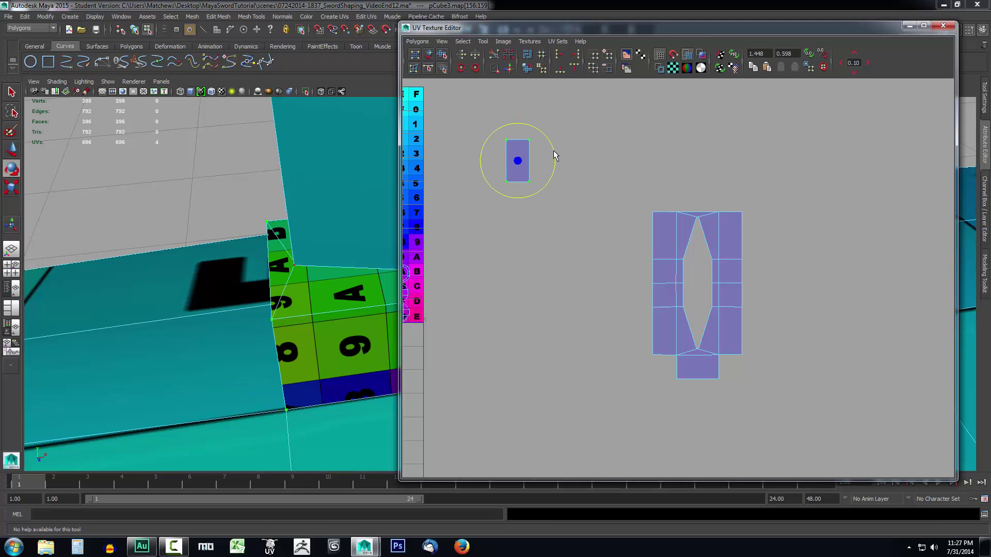
pyautogui.moveTo(553, 150); pyautogui.dragTo(507, 134)
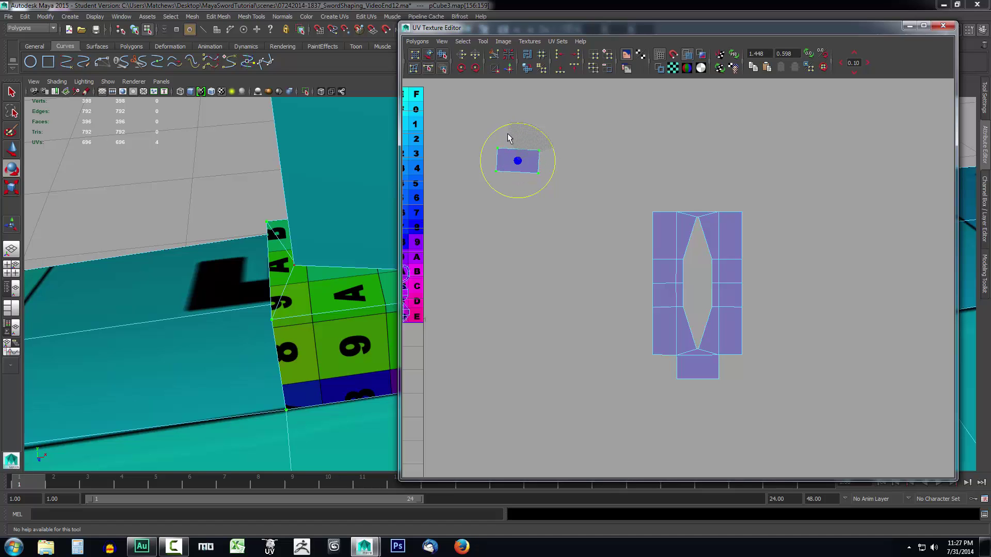
pyautogui.press('w')
pyautogui.moveTo(523, 166); pyautogui.dragTo(699, 205)
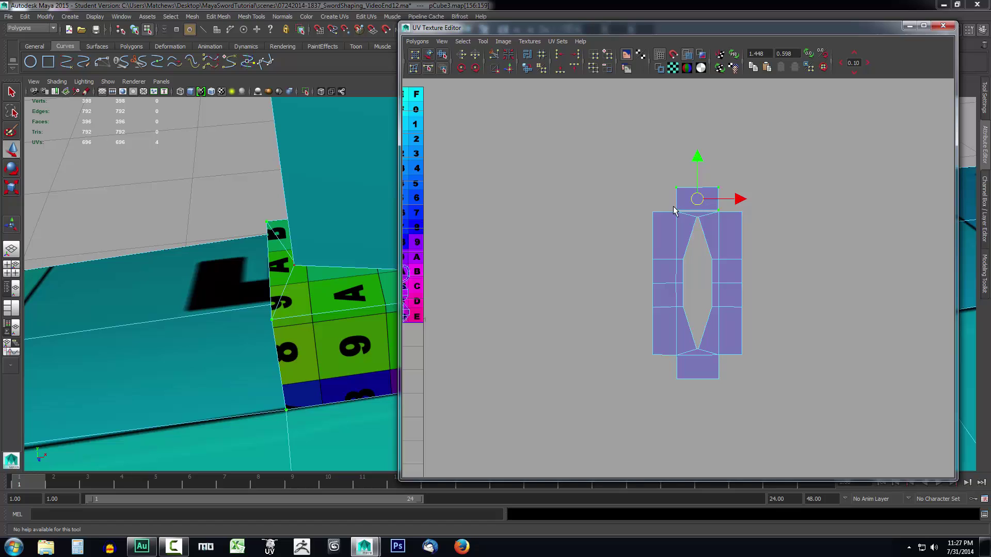
# Step: Sew the corner UVs joining the end-face shell to the top edge of the top-face shell
pyautogui.click(697, 211)
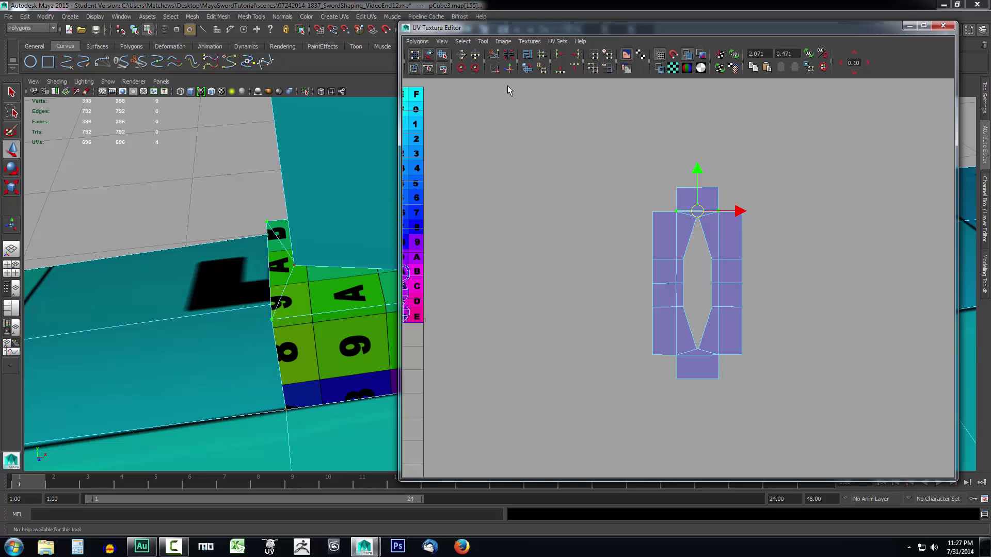
pyautogui.click(495, 69)
pyautogui.scroll(-3, 564, 216)
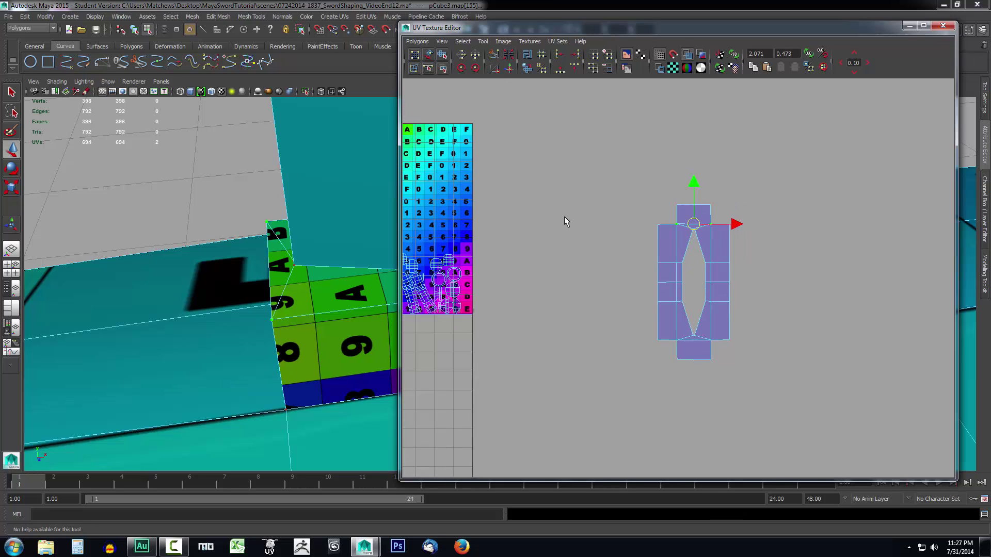
# Step: Check the collar's seams on the model and move its whole sewn shell close beside the texture square
pyautogui.keyDown('alt'); pyautogui.moveTo(304, 279); pyautogui.dragTo(215, 274, button='middle'); pyautogui.keyUp('alt')
pyautogui.scroll(-5, 302, 280)
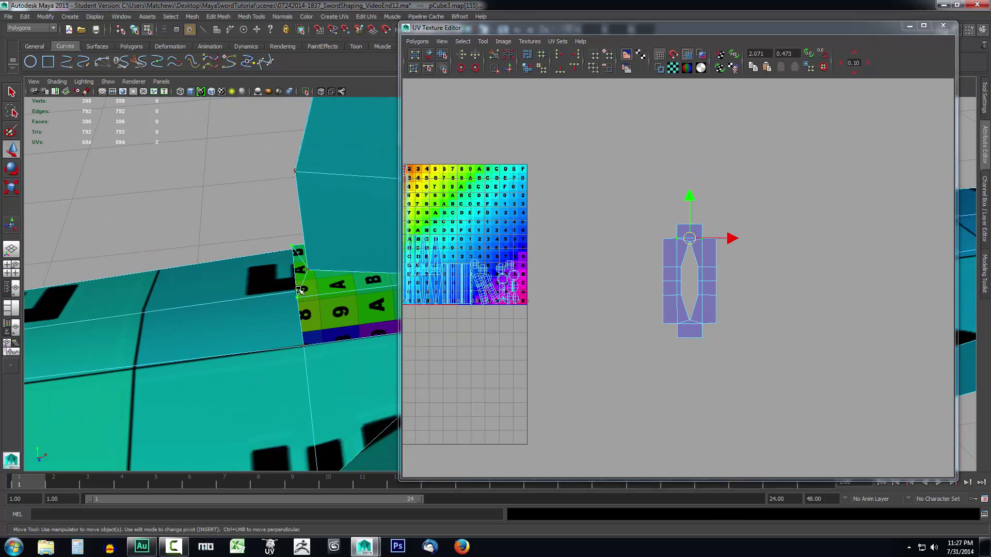
pyautogui.keyDown('alt'); pyautogui.moveTo(303, 281); pyautogui.dragTo(260, 276); pyautogui.keyUp('alt')
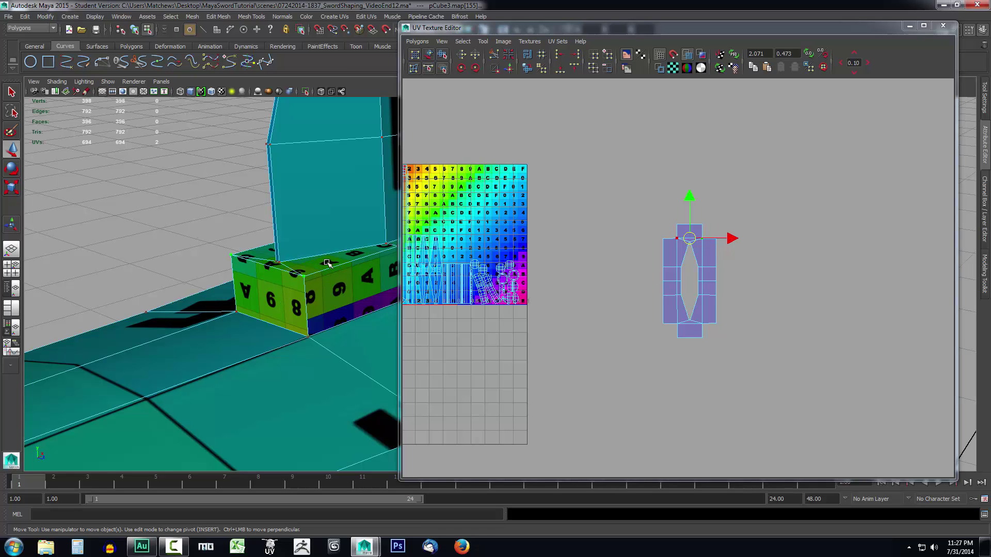
pyautogui.keyDown('alt'); pyautogui.moveTo(309, 256); pyautogui.dragTo(309, 288); pyautogui.keyUp('alt')
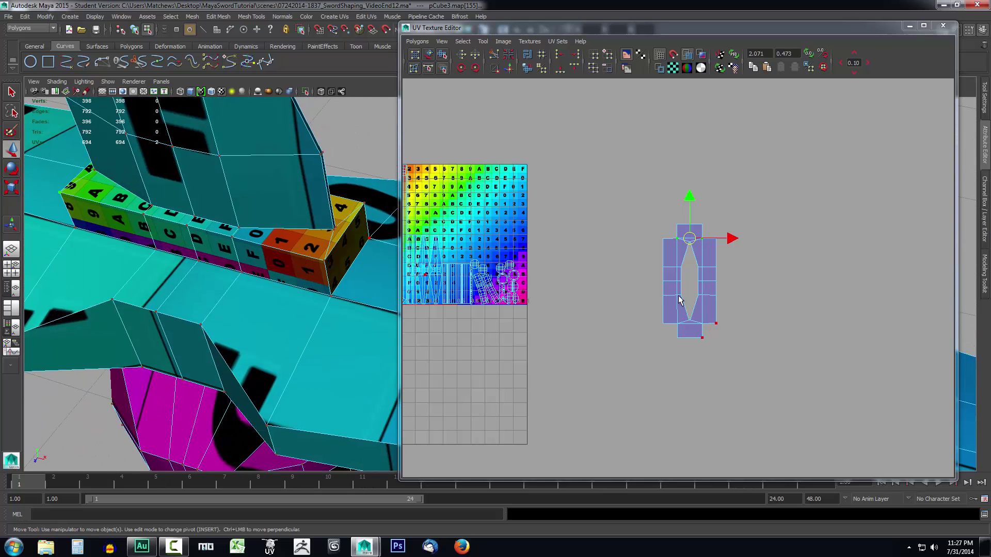
pyautogui.keyDown('alt'); pyautogui.moveTo(679, 299); pyautogui.dragTo(643, 298, button='right'); pyautogui.keyUp('alt')
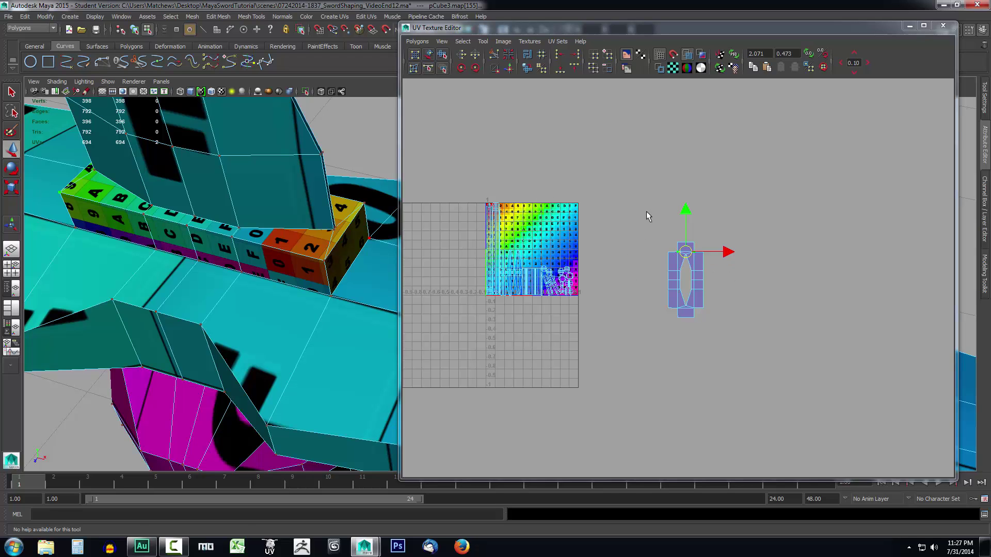
pyautogui.moveTo(648, 214); pyautogui.dragTo(743, 351)
pyautogui.moveTo(685, 280); pyautogui.dragTo(640, 264)
pyautogui.moveTo(639, 268); pyautogui.dragTo(574, 234, button='middle')
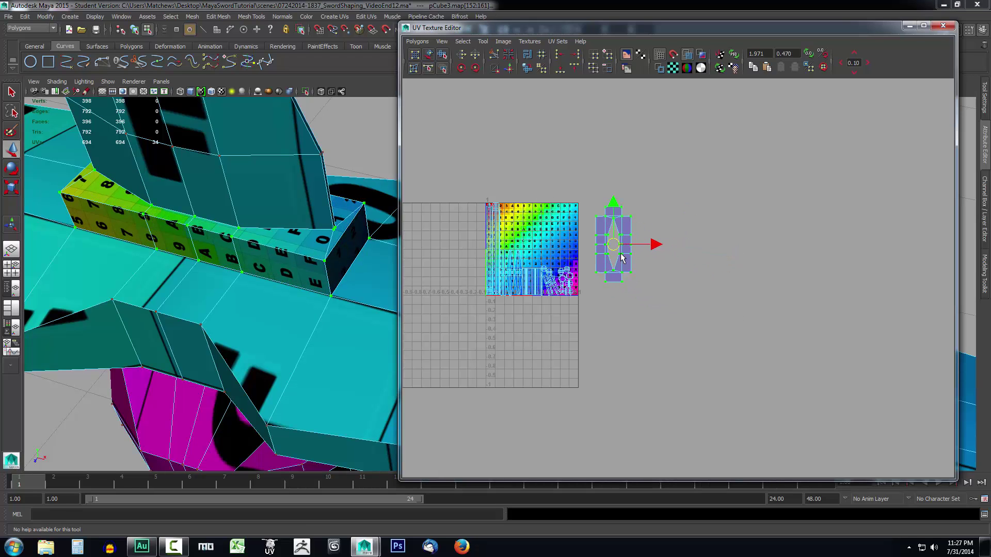
# Step: Select all of the sword's faces and lay out their UVs automatically in the texture square
pyautogui.click(660, 293)
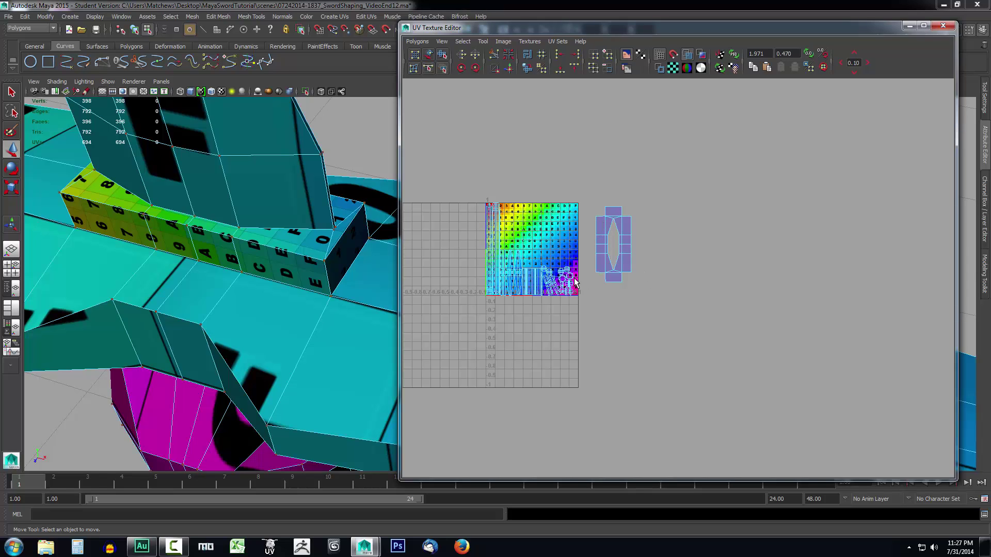
pyautogui.moveTo(461, 188); pyautogui.dragTo(785, 411)
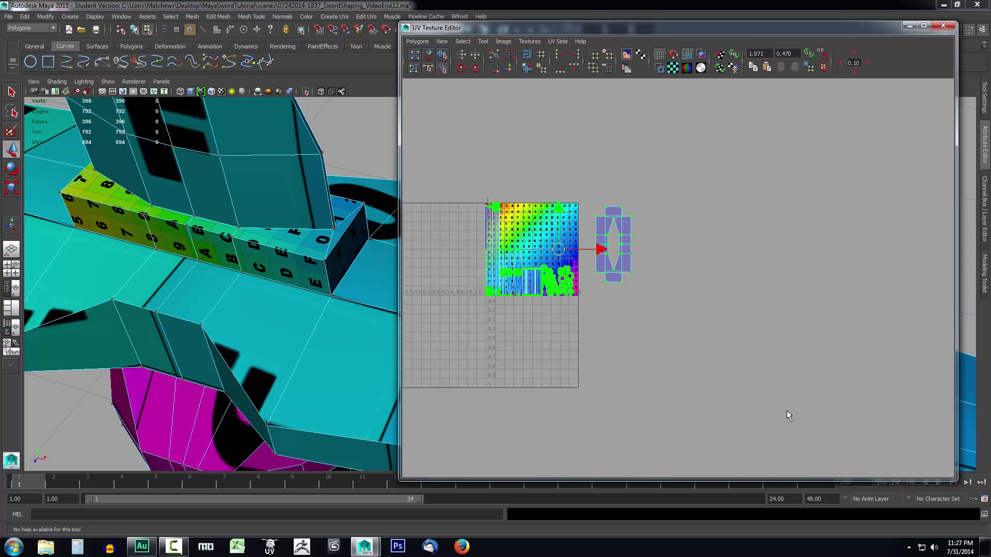
pyautogui.moveTo(575, 273); pyautogui.dragTo(550, 257, button='right')
pyautogui.moveTo(453, 160); pyautogui.dragTo(752, 381)
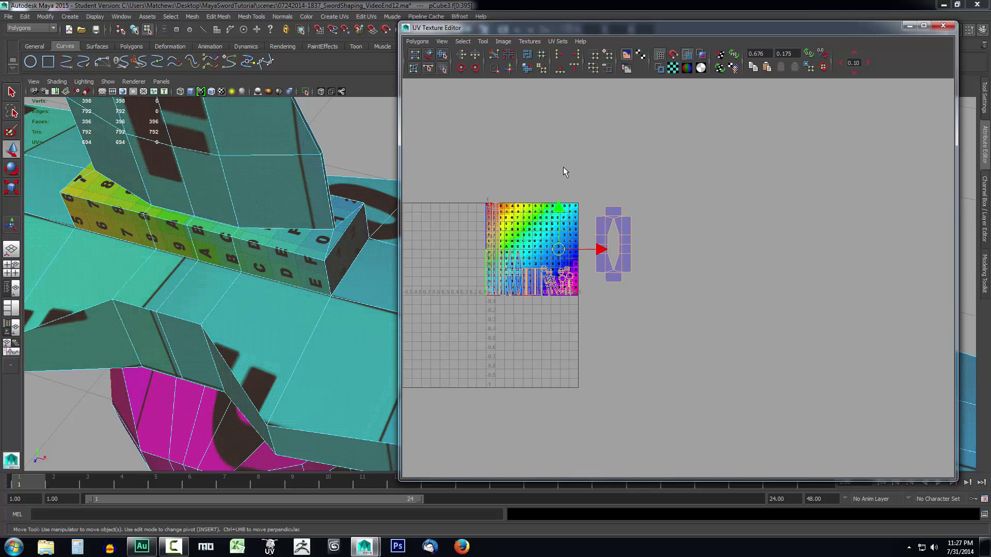
pyautogui.click(419, 41)
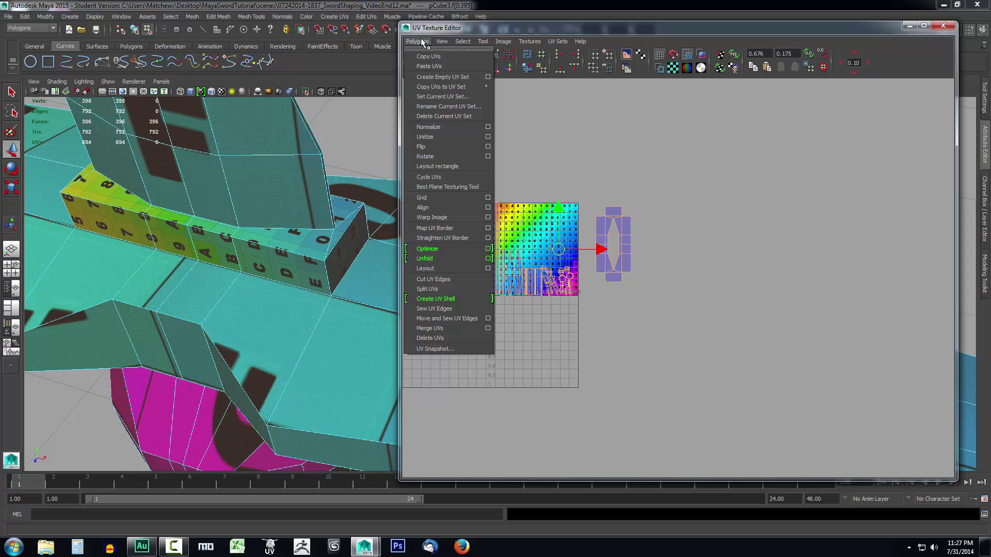
pyautogui.click(433, 268)
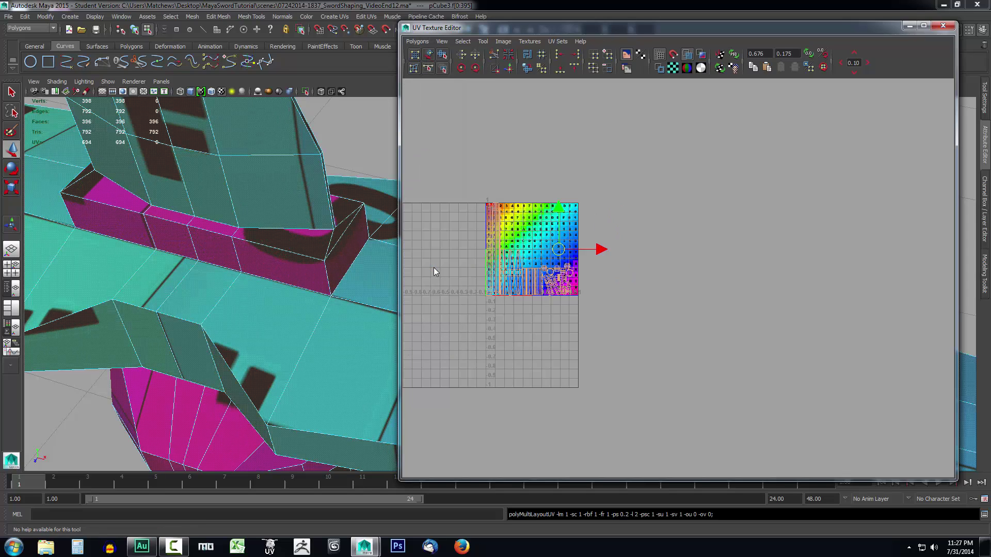
# Step: Examine the new UV layout and the checker pattern on the sword's collar, crossguard and blade
pyautogui.keyDown('alt'); pyautogui.moveTo(668, 310); pyautogui.dragTo(617, 298, button='middle'); pyautogui.keyUp('alt')
pyautogui.keyDown('alt'); pyautogui.moveTo(546, 286); pyautogui.dragTo(751, 301, button='middle'); pyautogui.keyUp('alt')
pyautogui.scroll(2, 750, 302)
pyautogui.scroll(-1, 750, 301)
pyautogui.scroll(5, 750, 302)
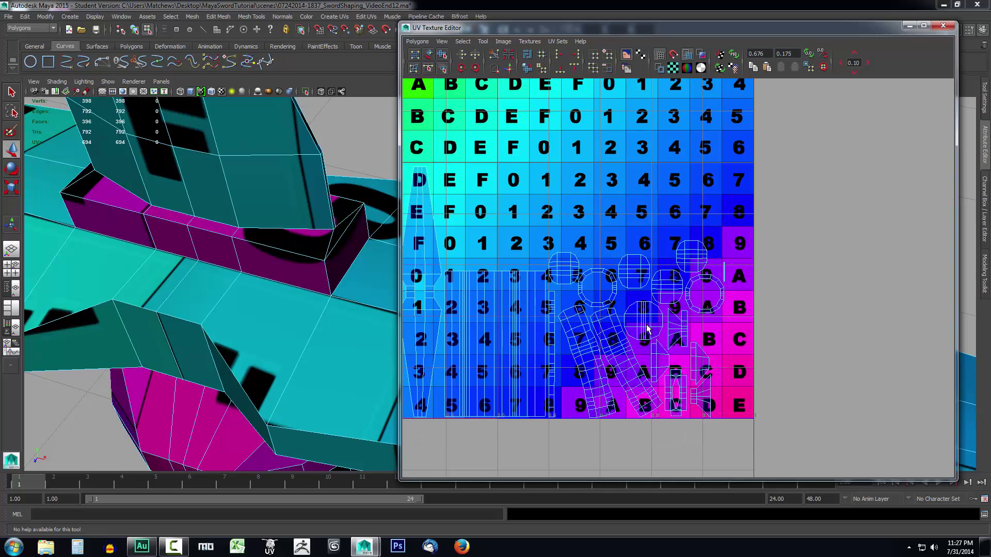
pyautogui.keyDown('alt'); pyautogui.moveTo(255, 298); pyautogui.dragTo(275, 282); pyautogui.keyUp('alt')
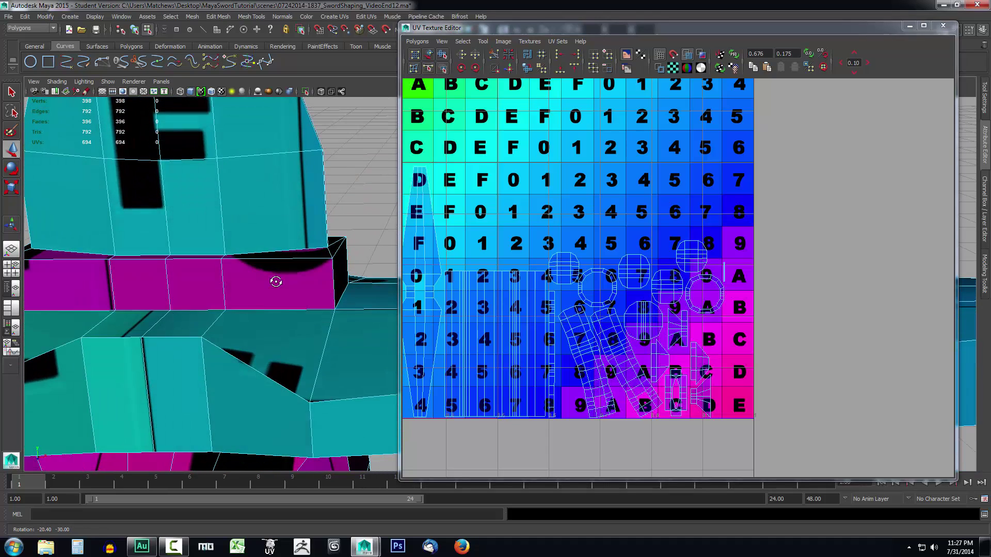
pyautogui.scroll(-3, 478, 266)
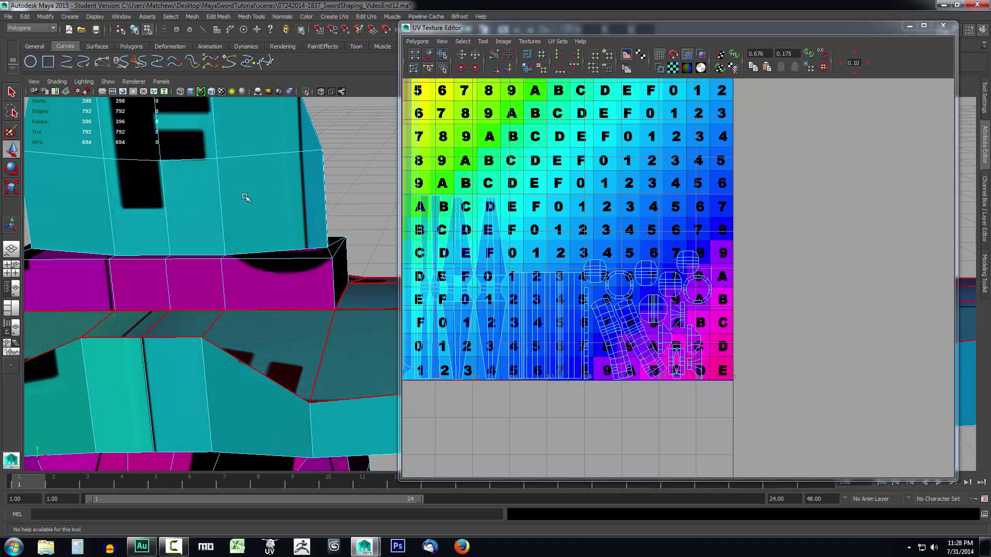
pyautogui.scroll(-5, 246, 198)
pyautogui.keyDown('alt'); pyautogui.moveTo(258, 212); pyautogui.dragTo(333, 214); pyautogui.keyUp('alt')
pyautogui.keyDown('alt'); pyautogui.moveTo(356, 209); pyautogui.dragTo(177, 305, button='middle'); pyautogui.keyUp('alt')
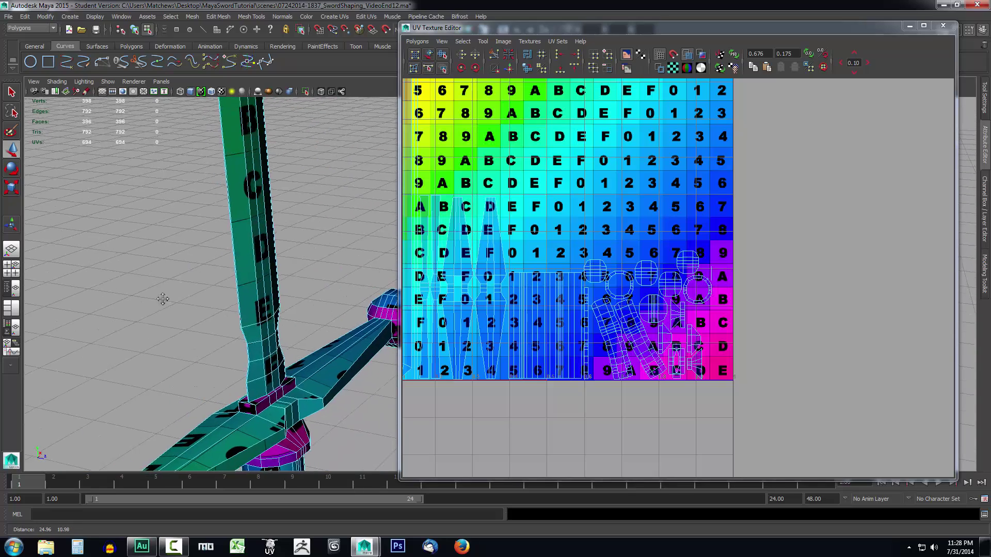
pyautogui.keyDown('alt'); pyautogui.moveTo(225, 279); pyautogui.dragTo(336, 272); pyautogui.keyUp('alt')
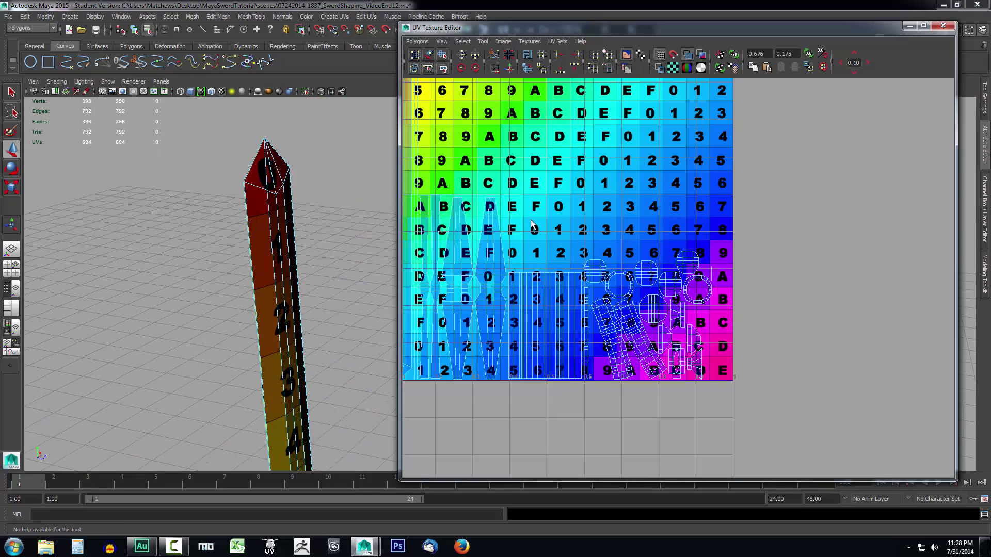
pyautogui.keyDown('alt'); pyautogui.moveTo(525, 242); pyautogui.dragTo(658, 248, button='middle'); pyautogui.keyUp('alt')
pyautogui.keyDown('alt'); pyautogui.moveTo(658, 249); pyautogui.dragTo(653, 255, button='right'); pyautogui.keyUp('alt')
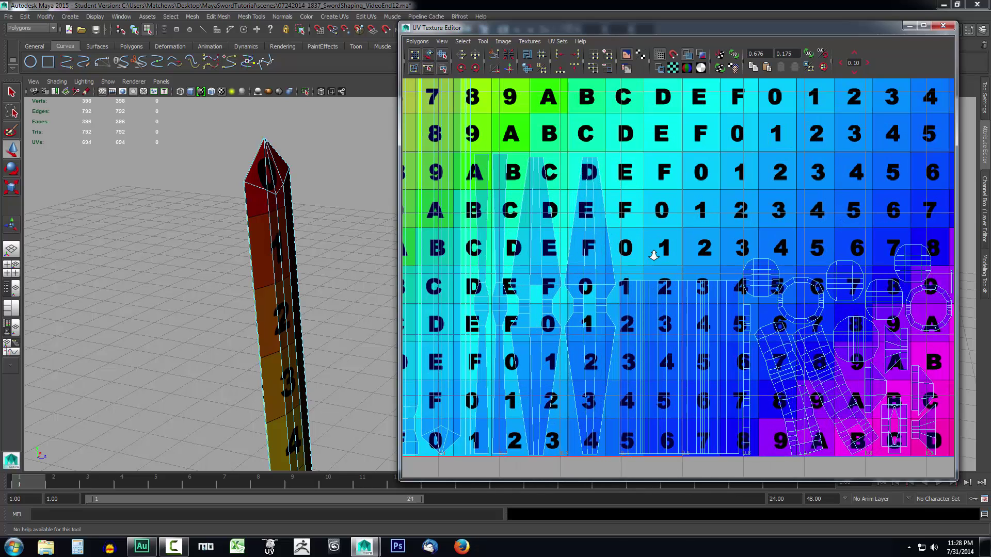
pyautogui.scroll(-2, 727, 202)
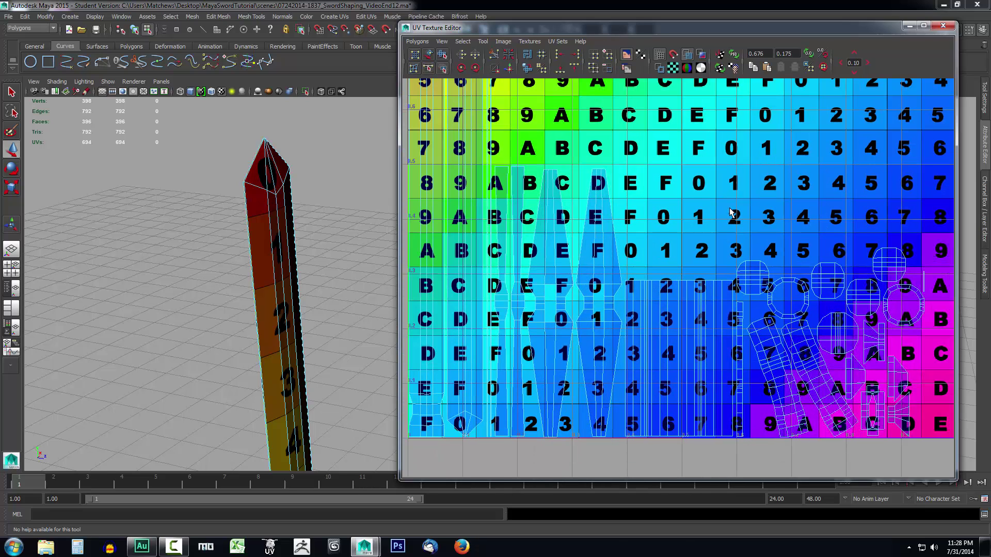
# Step: Select the tiny, narrow shell near the texture square's right edge and locate its faces on the blade tip
pyautogui.click(923, 281)
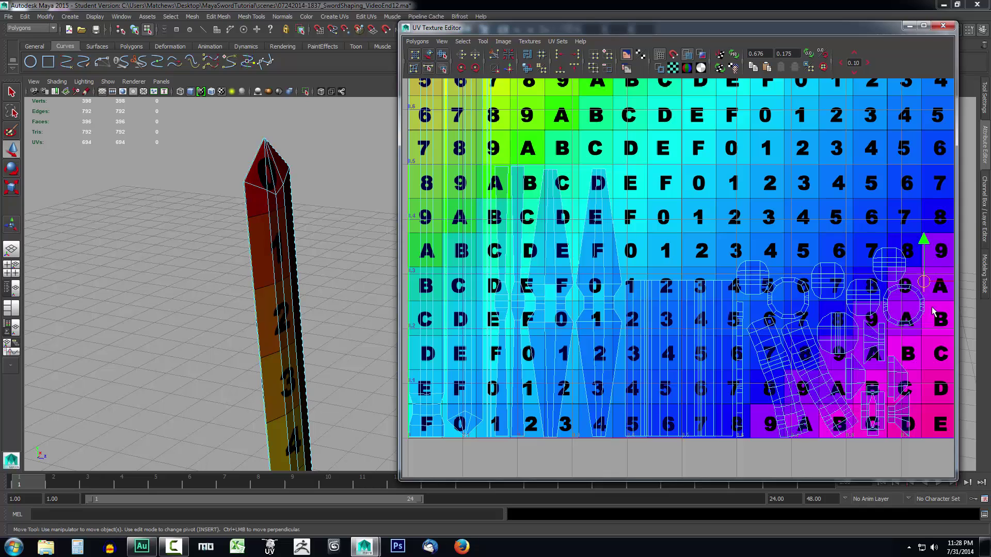
pyautogui.scroll(-1, 937, 304)
pyautogui.scroll(5, 937, 304)
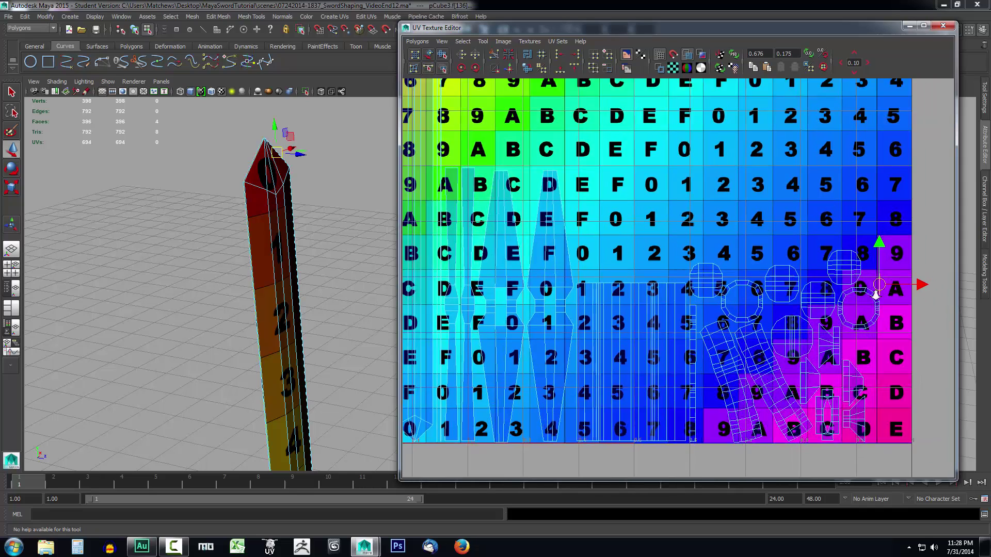
pyautogui.scroll(4, 736, 294)
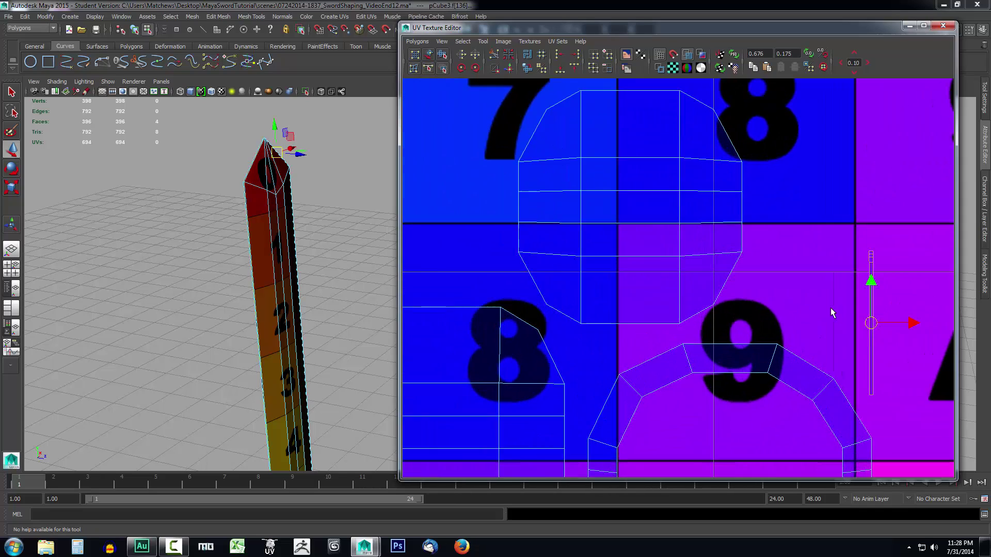
pyautogui.keyDown('alt'); pyautogui.moveTo(337, 151); pyautogui.dragTo(296, 148); pyautogui.keyUp('alt')
pyautogui.keyDown('alt'); pyautogui.moveTo(296, 148); pyautogui.dragTo(300, 381, button='middle'); pyautogui.keyUp('alt')
pyautogui.keyDown('alt'); pyautogui.moveTo(258, 315); pyautogui.dragTo(356, 304, button='right'); pyautogui.keyUp('alt')
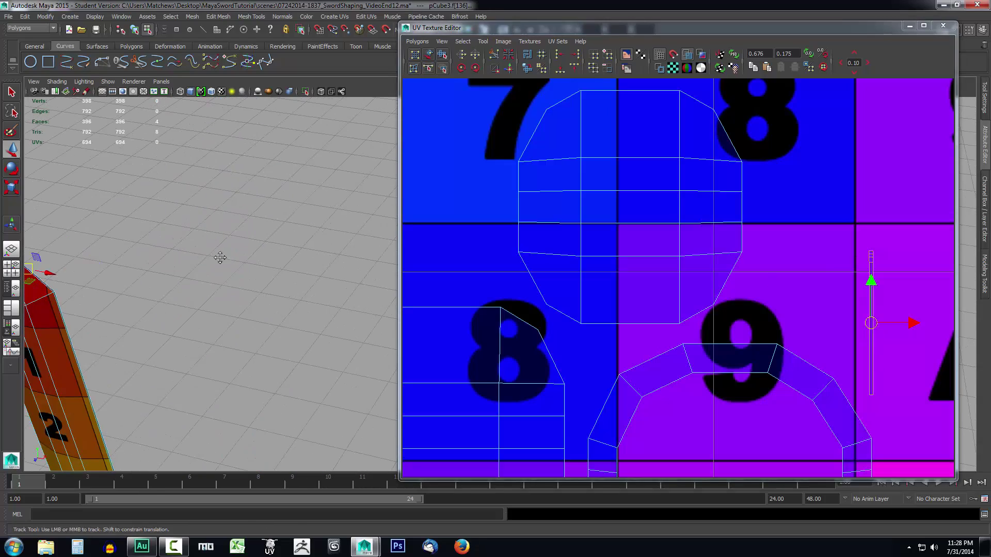
pyautogui.keyDown('alt'); pyautogui.moveTo(222, 259); pyautogui.dragTo(469, 292, button='middle'); pyautogui.keyUp('alt')
pyautogui.keyDown('alt'); pyautogui.moveTo(324, 297); pyautogui.dragTo(276, 290); pyautogui.keyUp('alt')
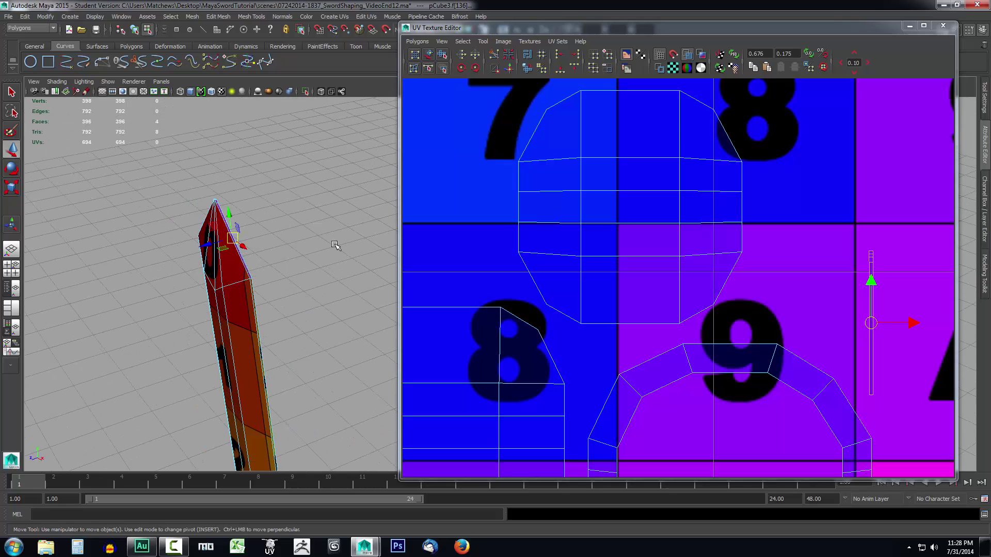
pyautogui.moveTo(336, 243)
pyautogui.keyDown('alt'); pyautogui.mouseDown(button='right')
pyautogui.moveTo(380, 249)
pyautogui.moveTo(334, 257)
pyautogui.mouseUp(button='right'); pyautogui.keyUp('alt')
pyautogui.keyDown('alt'); pyautogui.moveTo(334, 257); pyautogui.dragTo(353, 279); pyautogui.keyUp('alt')
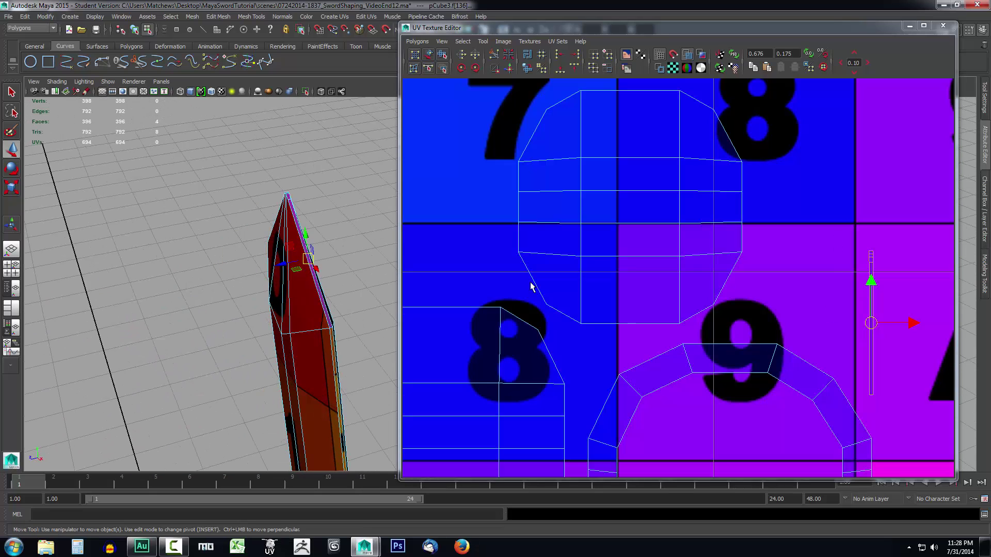
# Step: Select the long, narrow strip of faces along the blade's edge below the tip and move its shell to the right of the texture square
pyautogui.keyDown('shift'); pyautogui.click(333, 345); pyautogui.keyUp('shift')
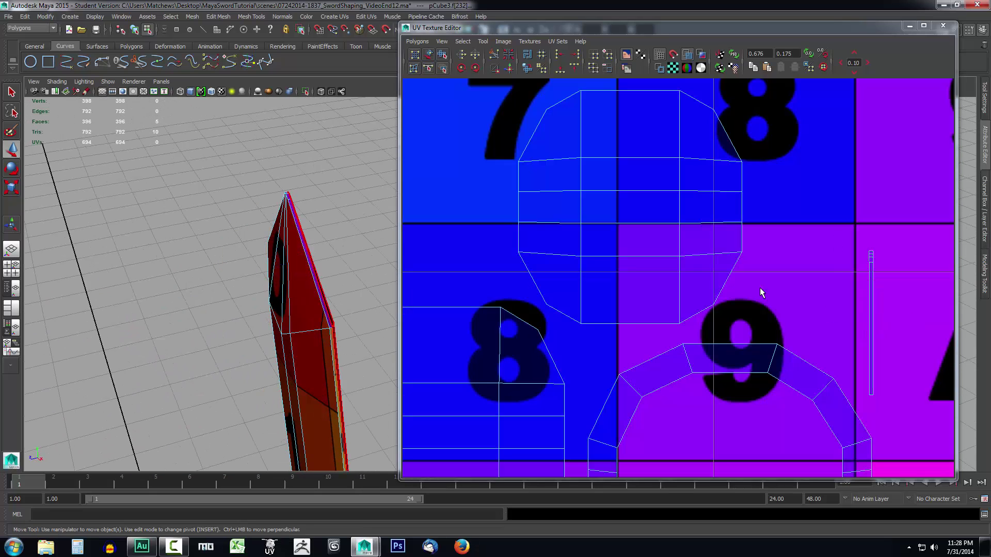
pyautogui.scroll(-10, 760, 287)
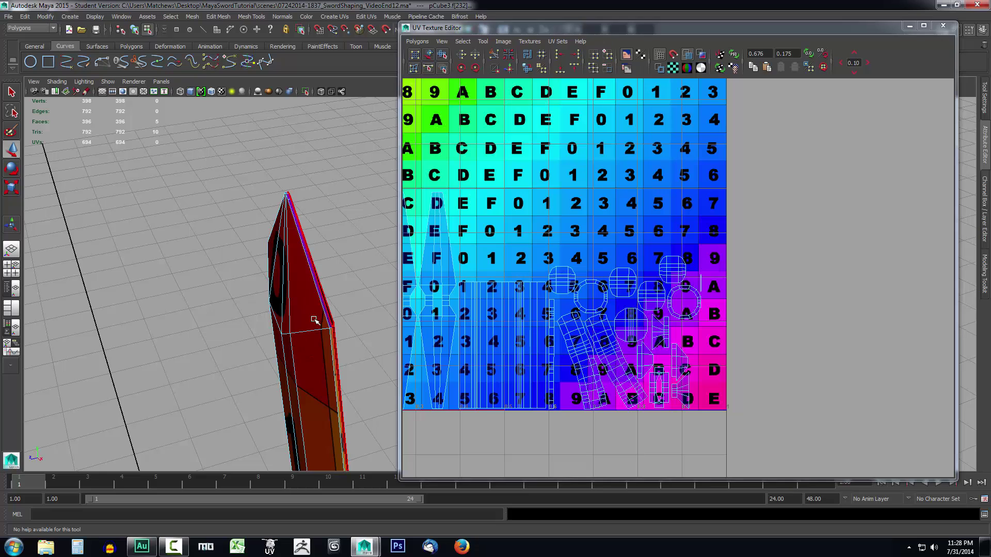
pyautogui.scroll(-3, 575, 236)
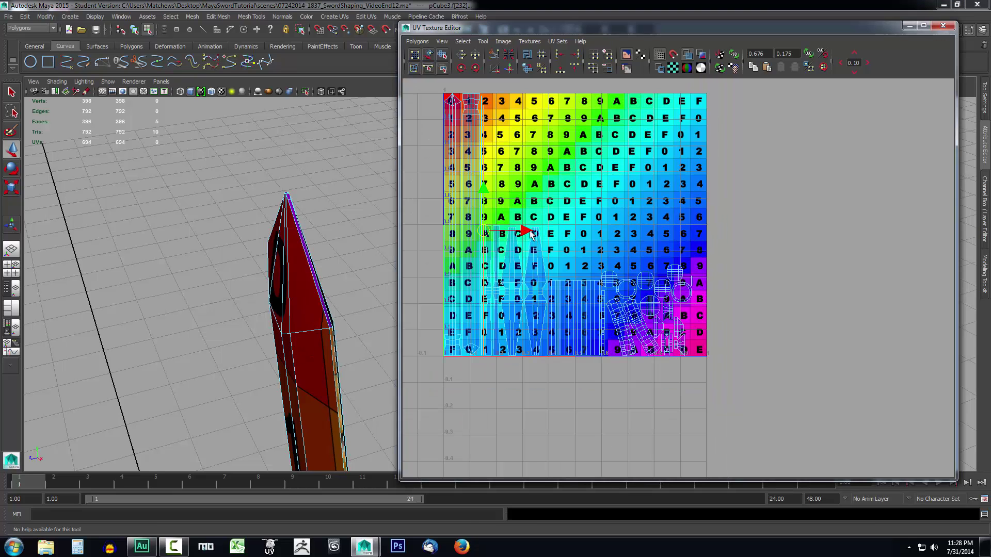
pyautogui.moveTo(535, 236); pyautogui.dragTo(751, 245)
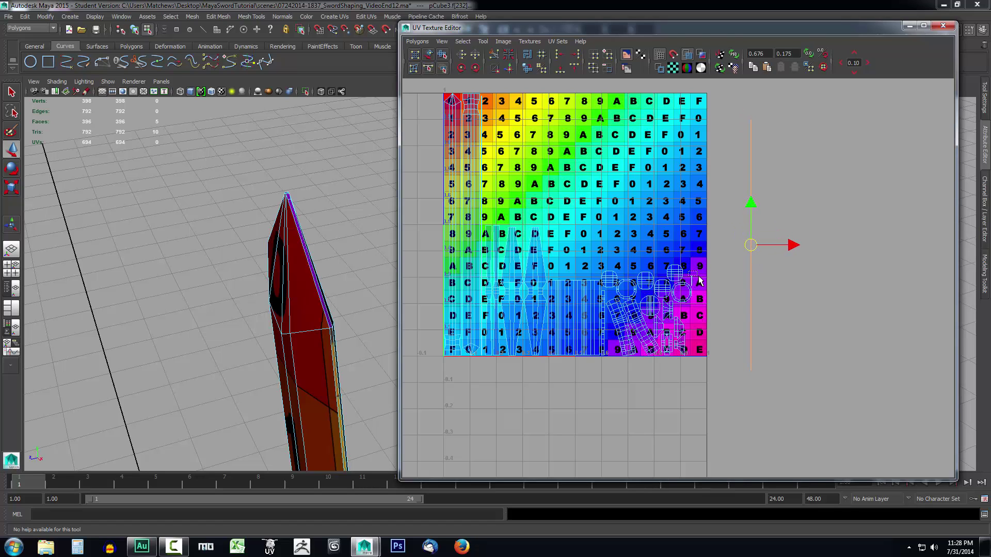
# Step: Move the tiny blade-tip shell out of the texture square to just above the upper end of the long blade-edge strip
pyautogui.click(701, 282)
pyautogui.scroll(4, 703, 286)
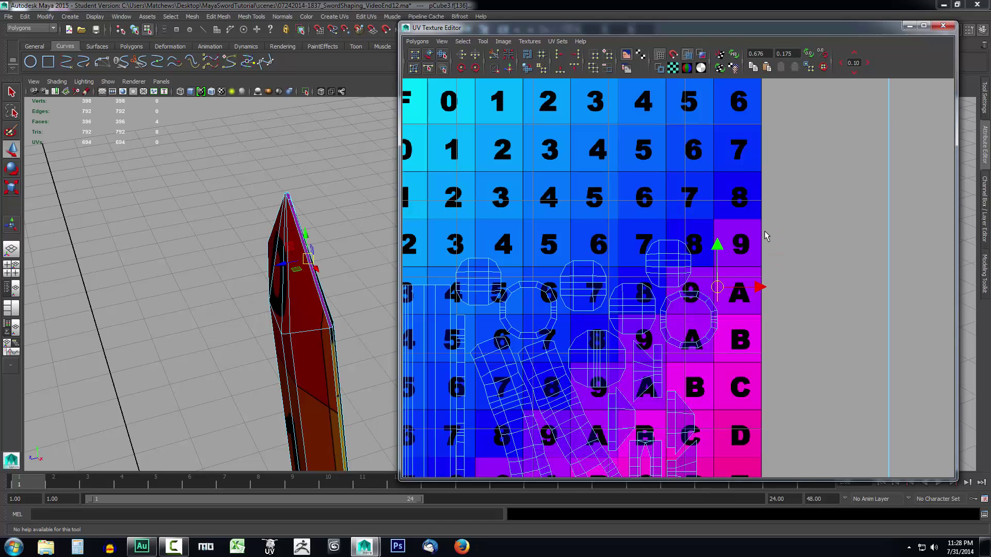
pyautogui.moveTo(723, 290); pyautogui.dragTo(832, 108)
pyautogui.keyDown('alt'); pyautogui.moveTo(826, 171); pyautogui.dragTo(650, 401, button='middle'); pyautogui.keyUp('alt')
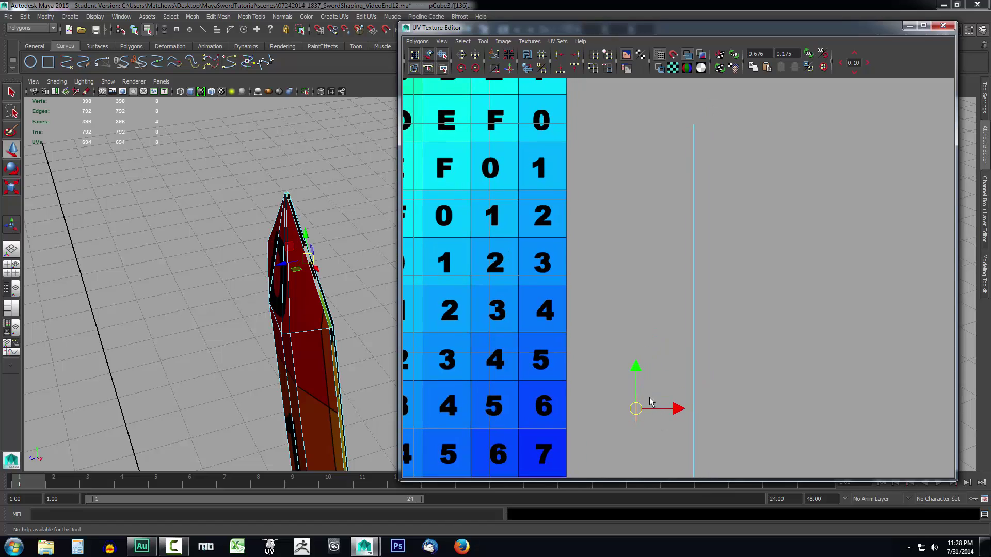
pyautogui.moveTo(636, 408); pyautogui.dragTo(684, 112)
# Step: Select the facing end UVs of the tip shell and the long strip, and check along the blade where they meet
pyautogui.moveTo(680, 135); pyautogui.dragTo(707, 133, button='right')
pyautogui.moveTo(672, 118); pyautogui.dragTo(704, 131)
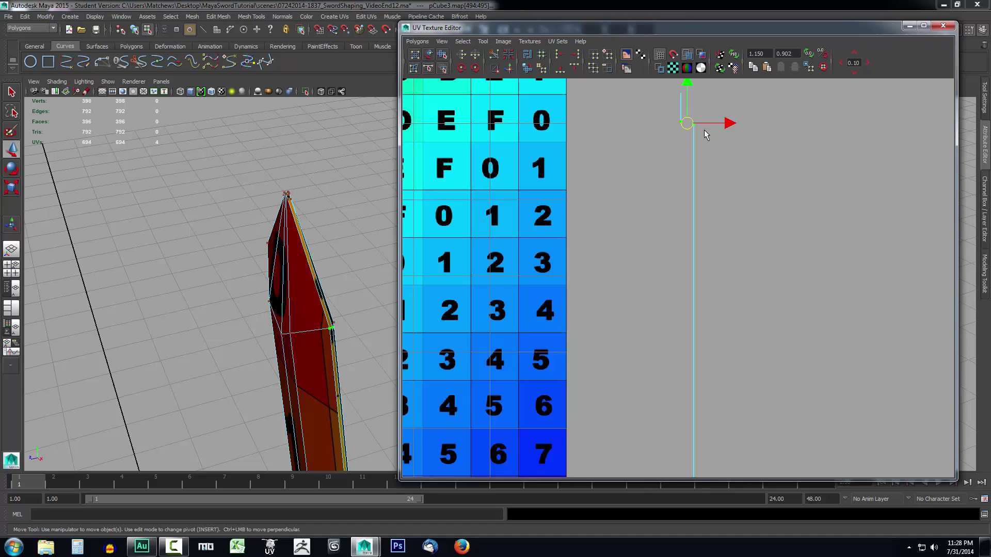
pyautogui.scroll(1, 345, 341)
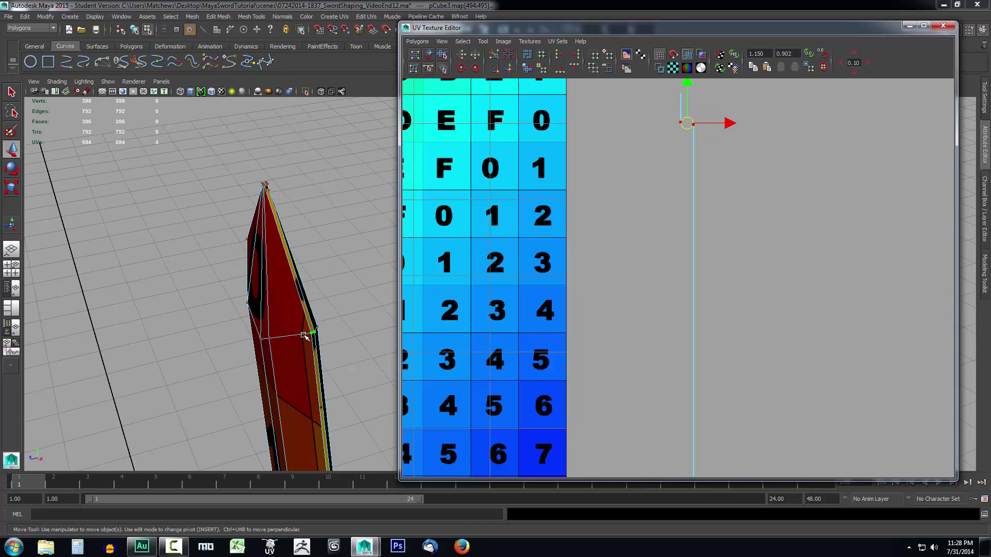
pyautogui.keyDown('alt'); pyautogui.moveTo(207, 278); pyautogui.dragTo(159, 142, button='middle'); pyautogui.keyUp('alt')
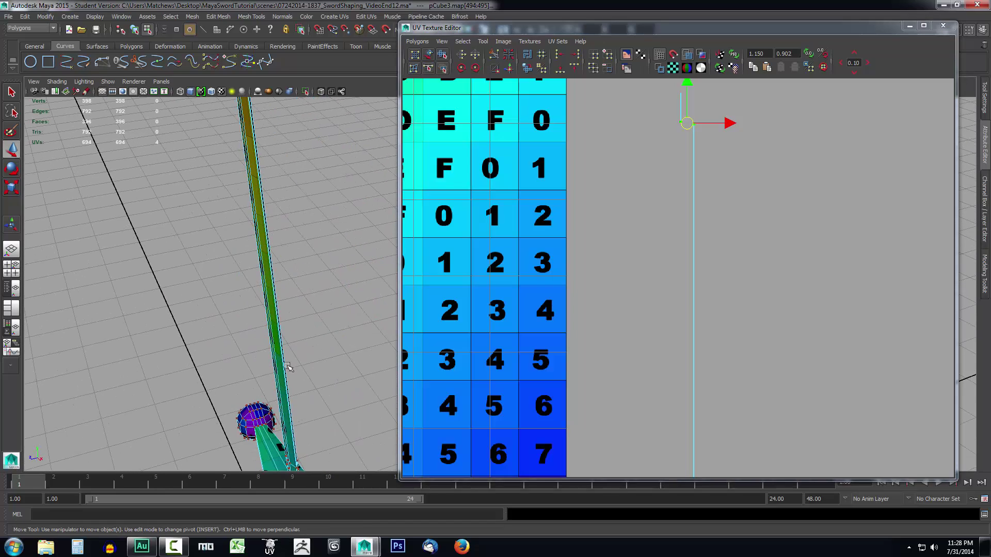
pyautogui.keyDown('alt'); pyautogui.moveTo(288, 367); pyautogui.dragTo(309, 216, button='middle'); pyautogui.keyUp('alt')
pyautogui.scroll(1, 330, 351)
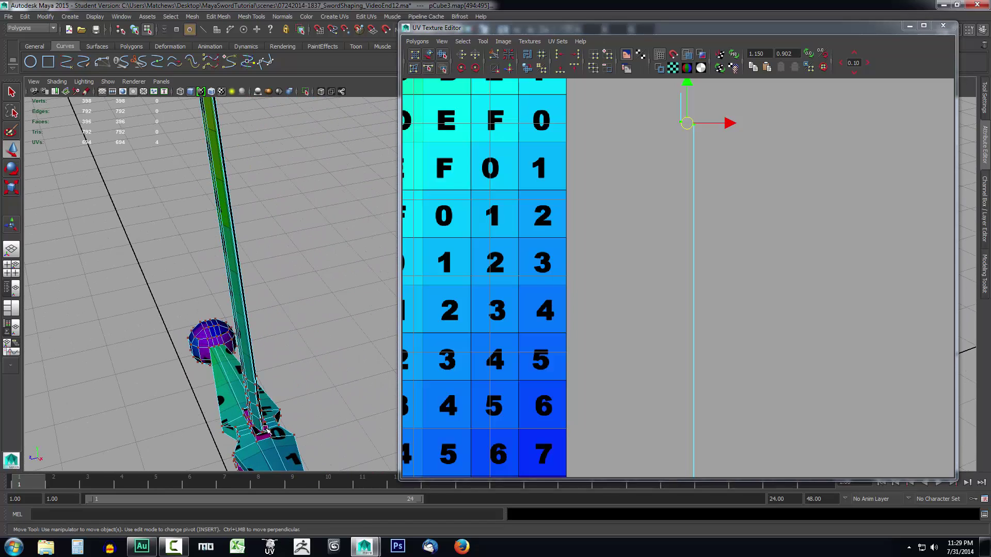
pyautogui.keyDown('alt'); pyautogui.moveTo(309, 242); pyautogui.dragTo(340, 350, button='middle'); pyautogui.keyUp('alt')
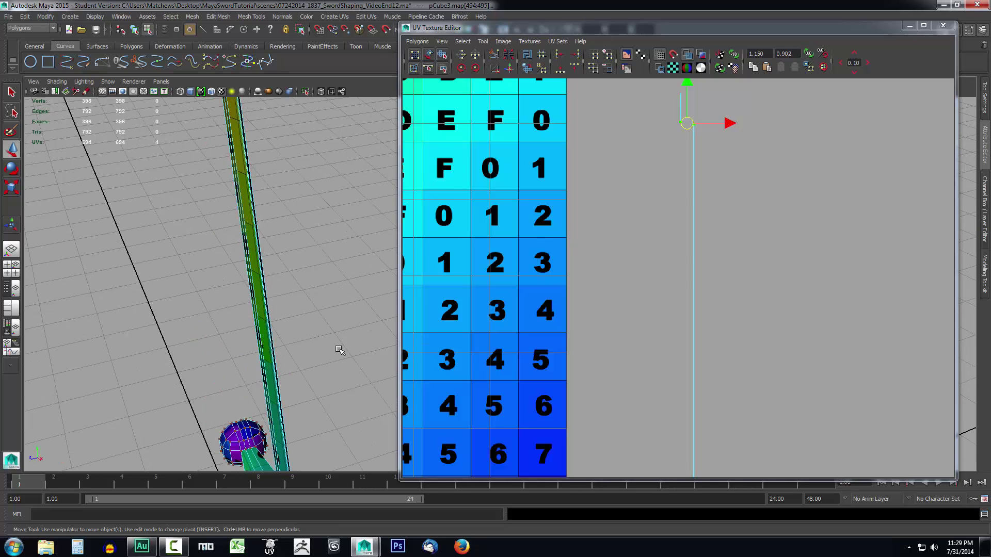
pyautogui.moveTo(310, 168)
pyautogui.keyDown('alt'); pyautogui.mouseDown(button='middle')
pyautogui.moveTo(361, 366)
pyautogui.moveTo(327, 283)
pyautogui.moveTo(341, 346)
pyautogui.mouseUp(button='middle'); pyautogui.keyUp('alt')
pyautogui.keyDown('alt'); pyautogui.moveTo(346, 189); pyautogui.dragTo(210, 309, button='middle'); pyautogui.keyUp('alt')
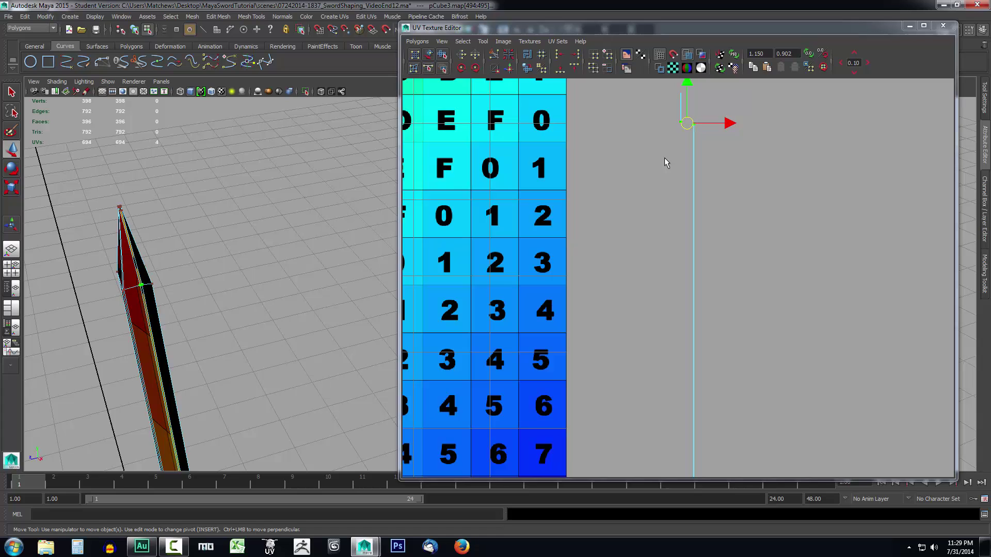
# Step: Select the tip shell's UVs and align them directly above the long strip so that the two facing ends meet
pyautogui.keyDown('alt'); pyautogui.moveTo(781, 190); pyautogui.dragTo(749, 277, button='middle'); pyautogui.keyUp('alt')
pyautogui.scroll(6, 763, 246)
pyautogui.keyDown('alt'); pyautogui.moveTo(727, 188); pyautogui.dragTo(742, 299, button='middle'); pyautogui.keyUp('alt')
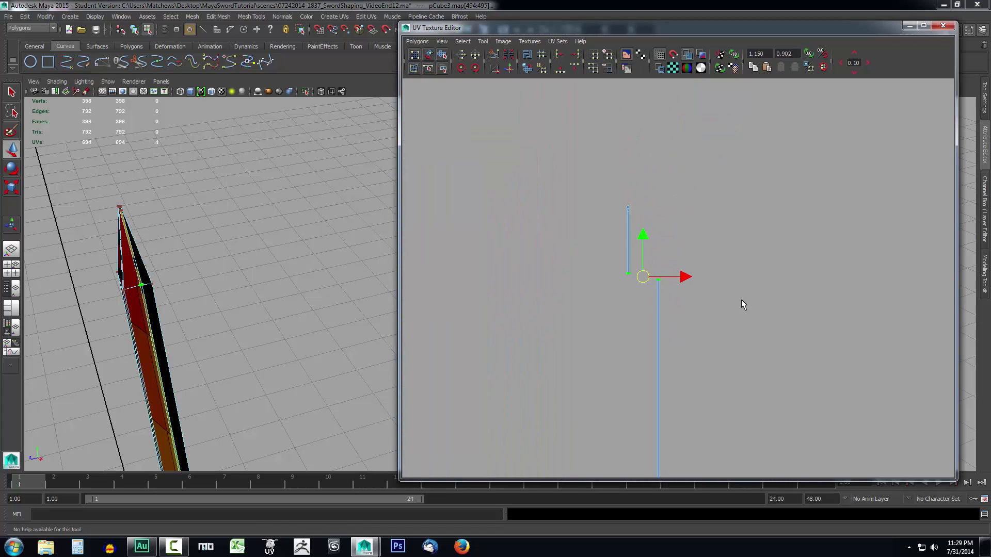
pyautogui.scroll(7, 730, 287)
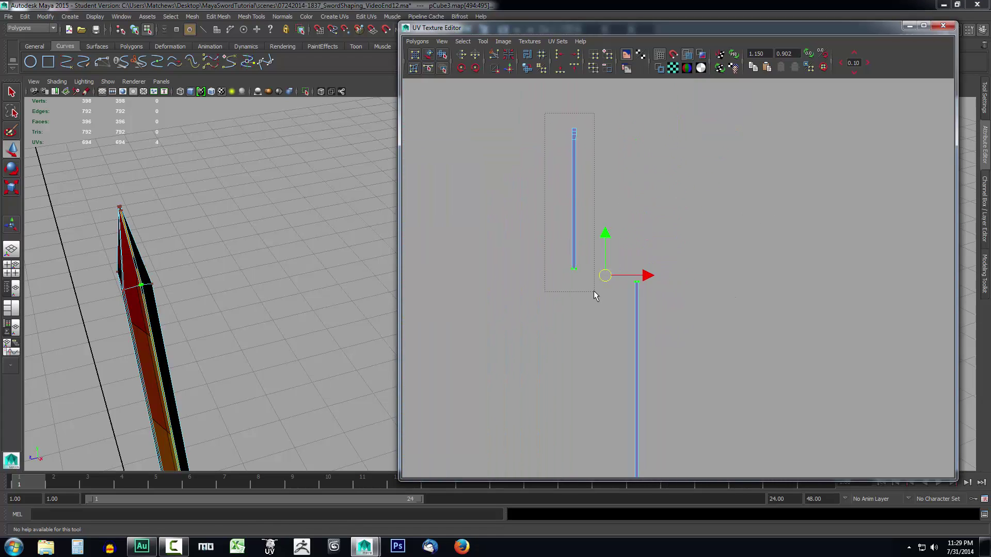
pyautogui.moveTo(594, 291); pyautogui.dragTo(594, 292)
pyautogui.moveTo(614, 203); pyautogui.dragTo(674, 207)
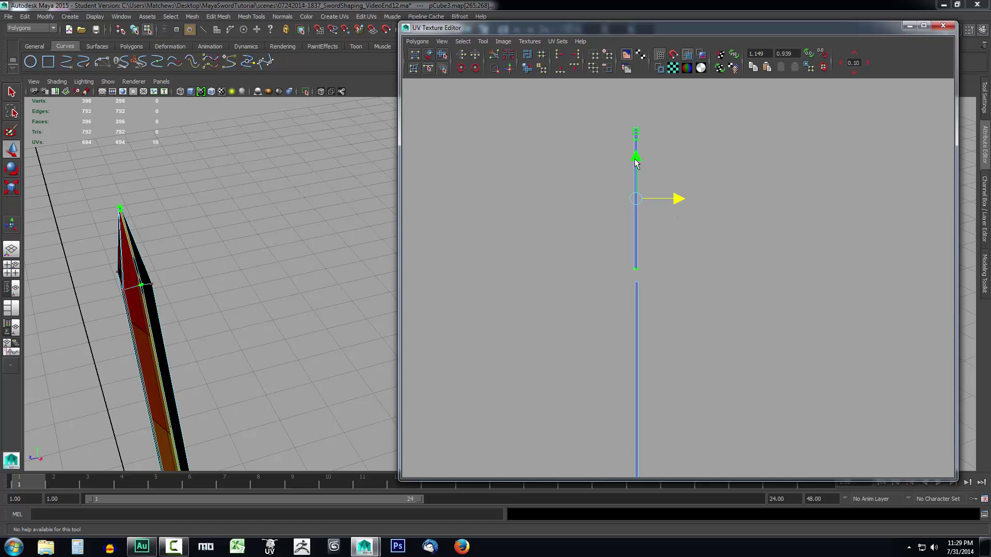
pyautogui.moveTo(638, 162); pyautogui.dragTo(643, 176)
pyautogui.scroll(4, 683, 296)
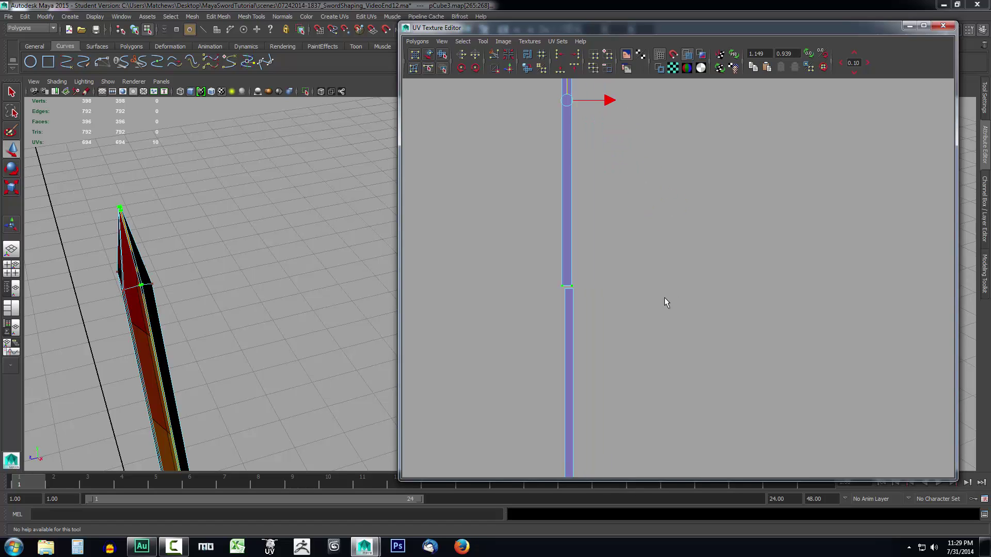
pyautogui.moveTo(611, 100); pyautogui.dragTo(612, 101)
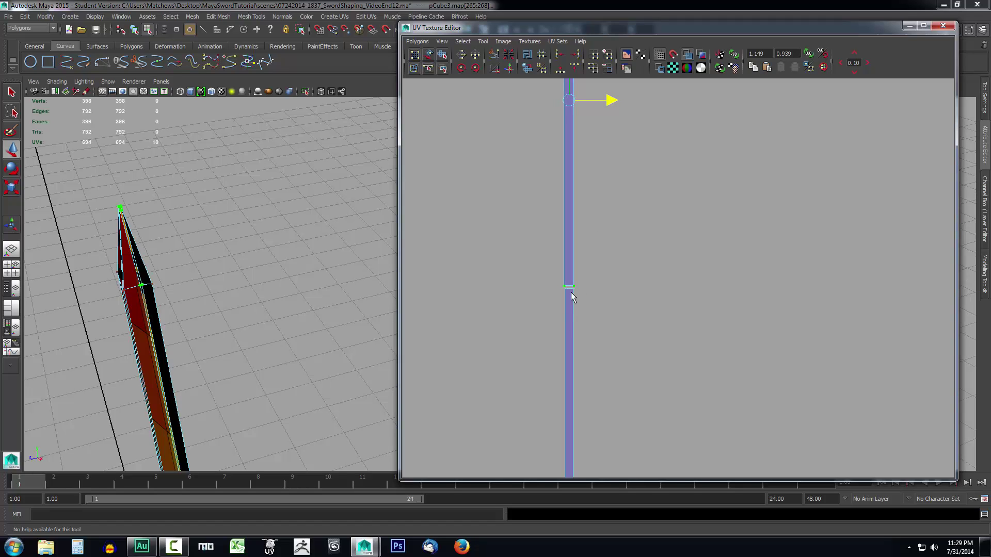
pyautogui.keyDown('alt'); pyautogui.moveTo(541, 298); pyautogui.dragTo(528, 327, button='right'); pyautogui.keyUp('alt')
pyautogui.scroll(5, 655, 295)
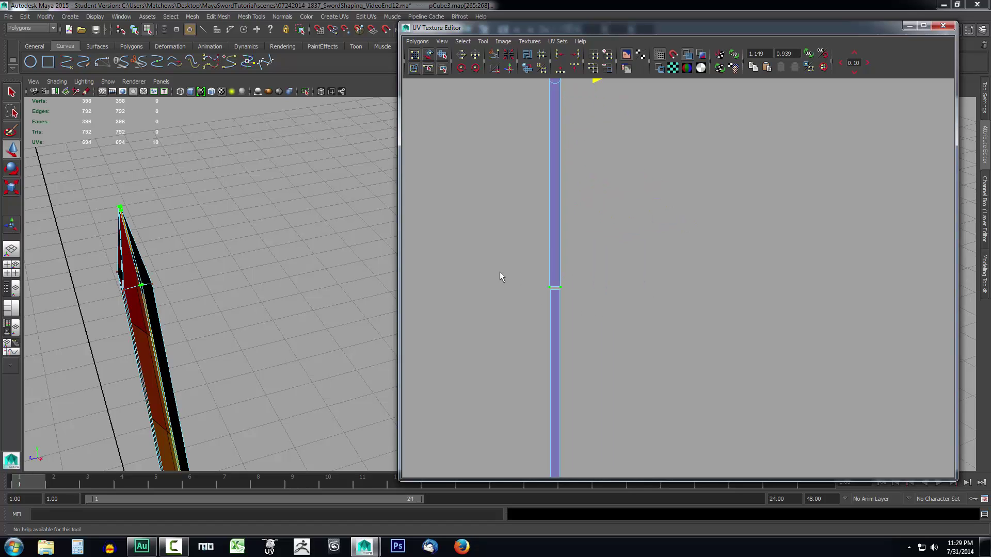
# Step: Select the four UVs where the tip shell meets the long strip and sew the two shells together
pyautogui.moveTo(602, 303); pyautogui.dragTo(602, 304)
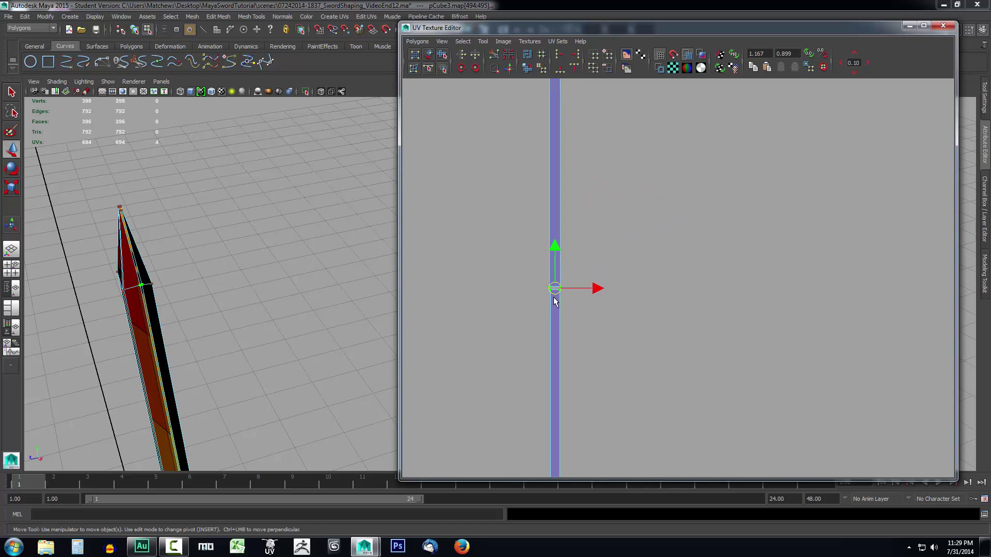
pyautogui.click(495, 69)
pyautogui.scroll(-3, 549, 243)
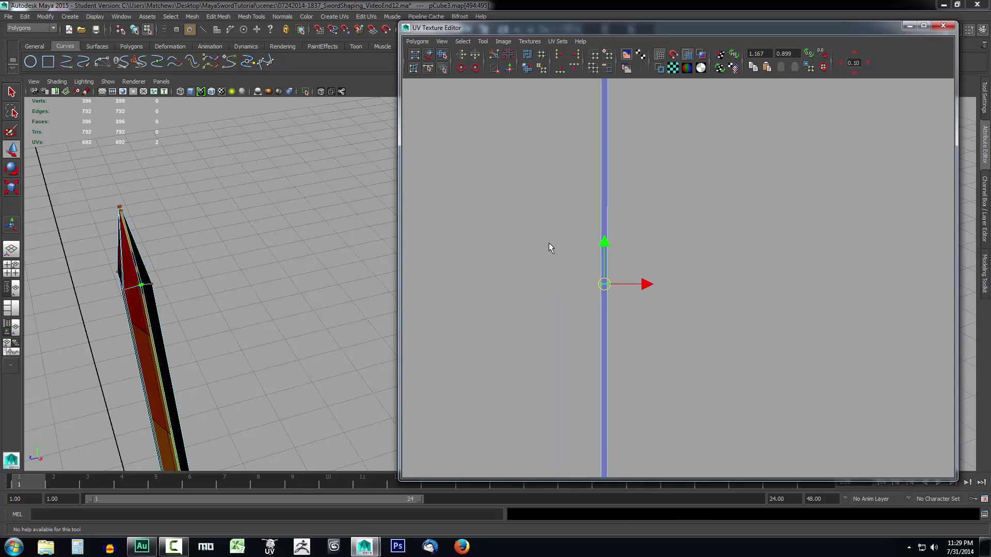
pyautogui.scroll(-3, 582, 267)
pyautogui.scroll(-2, 627, 284)
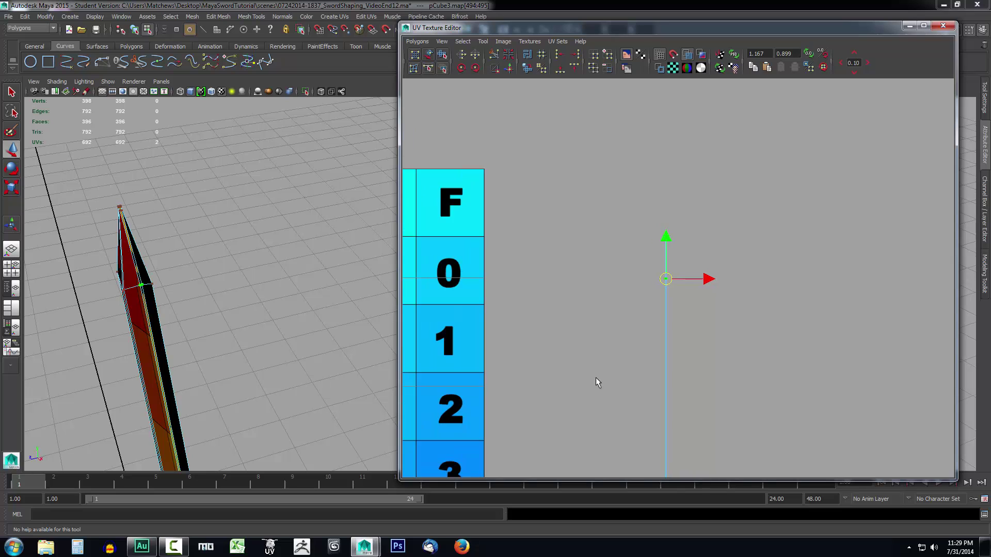
pyautogui.keyDown('alt'); pyautogui.moveTo(596, 380); pyautogui.dragTo(749, 201, button='middle'); pyautogui.keyUp('alt')
pyautogui.scroll(-4, 654, 276)
pyautogui.keyDown('alt'); pyautogui.moveTo(627, 350); pyautogui.dragTo(665, 345, button='right'); pyautogui.keyUp('alt')
pyautogui.scroll(-2, 559, 259)
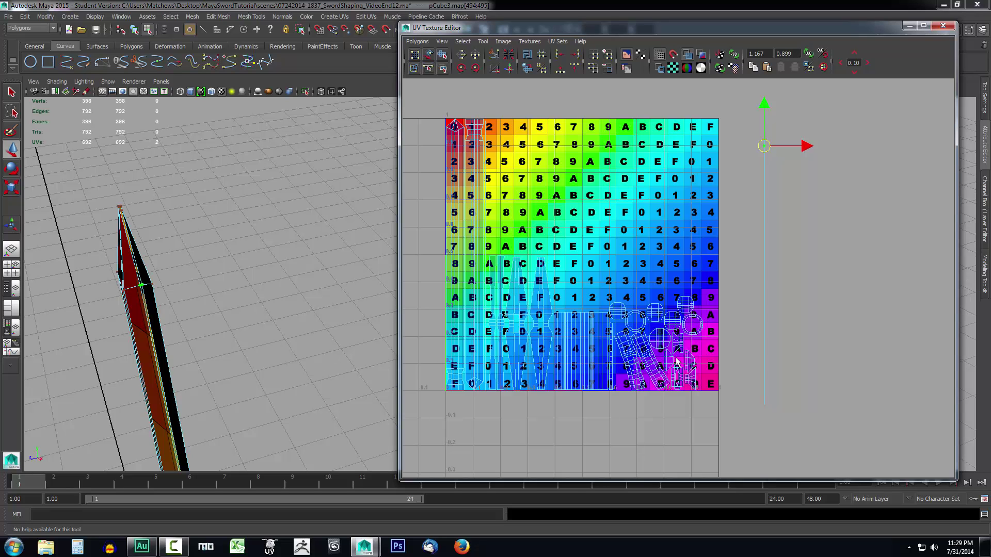
# Step: Select the small rectangular shell with the pointed opening and move it out to the right of the blade-edge strip
pyautogui.scroll(3, 674, 367)
pyautogui.keyDown('alt'); pyautogui.moveTo(666, 375); pyautogui.dragTo(625, 257, button='middle'); pyautogui.keyUp('alt')
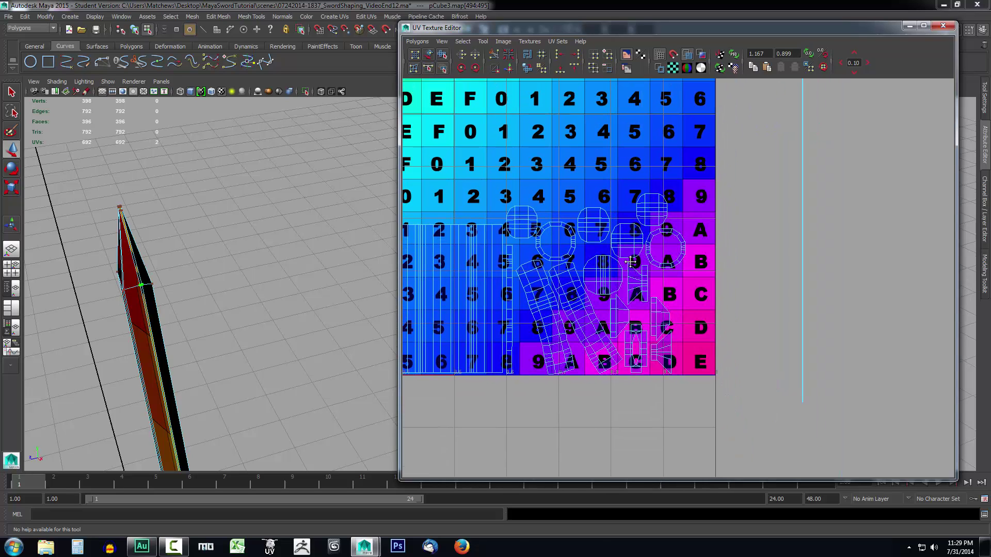
pyautogui.scroll(-3, 567, 307)
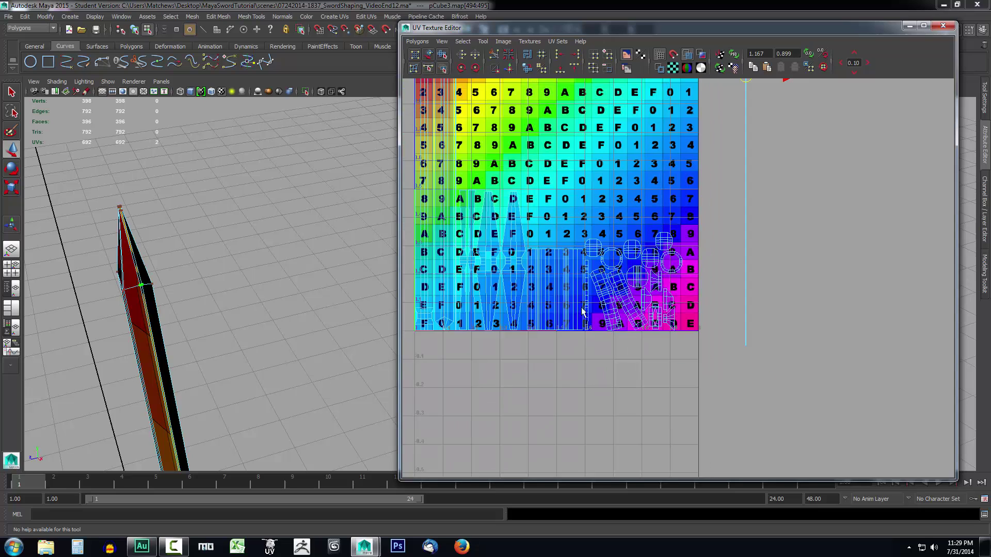
pyautogui.scroll(3, 637, 330)
pyautogui.click(632, 338)
pyautogui.moveTo(632, 339); pyautogui.dragTo(616, 338, button='right')
pyautogui.doubleClick(635, 341)
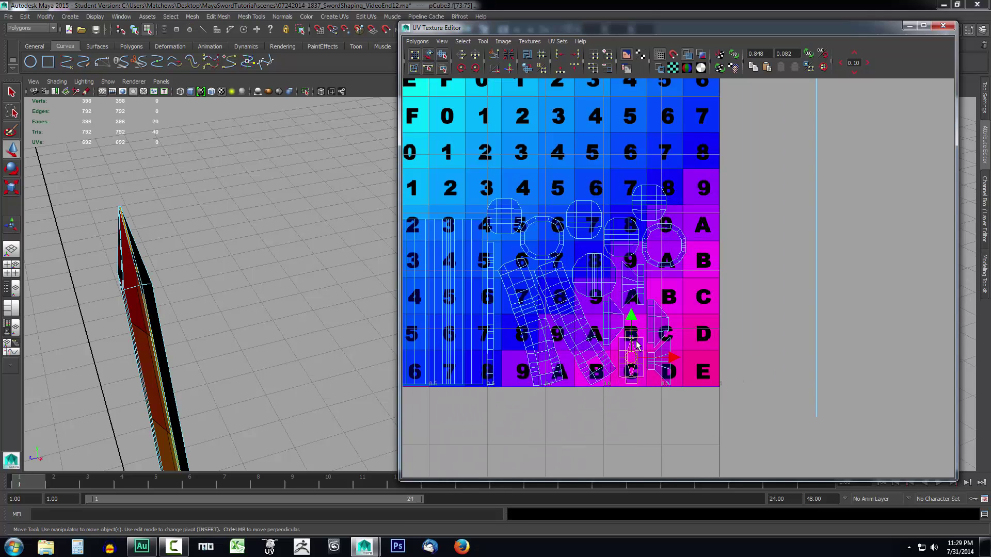
pyautogui.moveTo(675, 357); pyautogui.dragTo(934, 277)
pyautogui.keyDown('alt'); pyautogui.moveTo(935, 277); pyautogui.dragTo(675, 358, button='middle'); pyautogui.keyUp('alt')
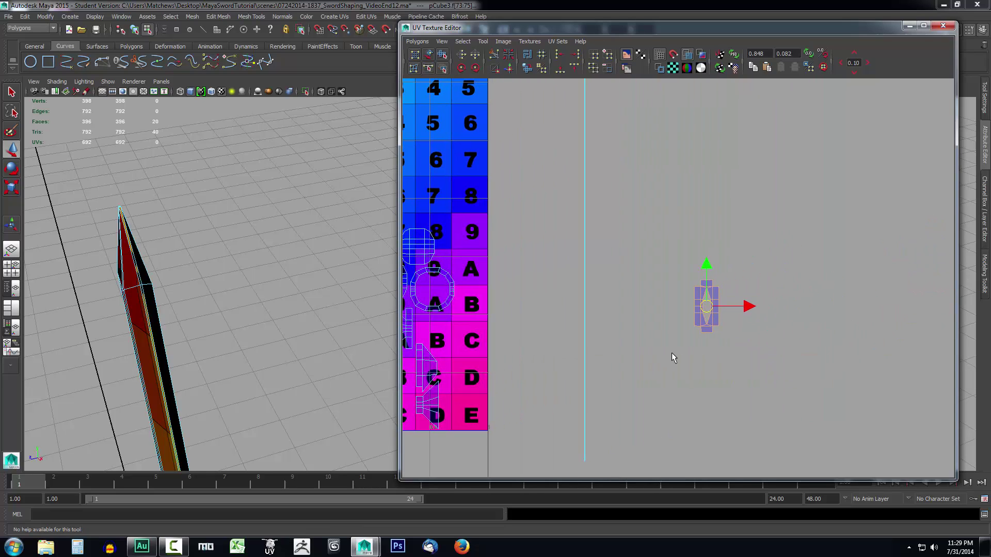
# Step: Select all UVs of the small rectangular shell, unfold them and inspect the shape
pyautogui.rightClick(700, 294)
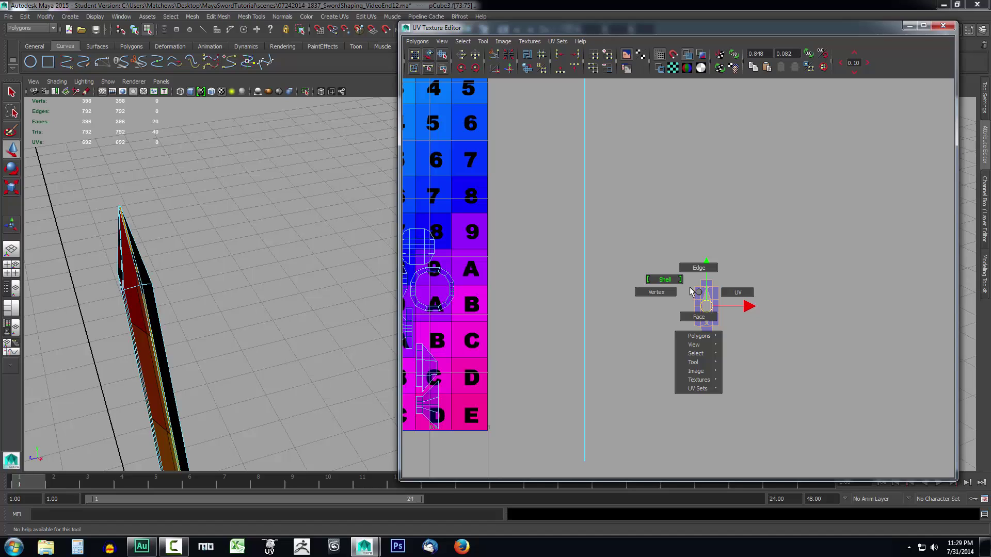
pyautogui.click(738, 292)
pyautogui.moveTo(679, 263); pyautogui.dragTo(759, 385)
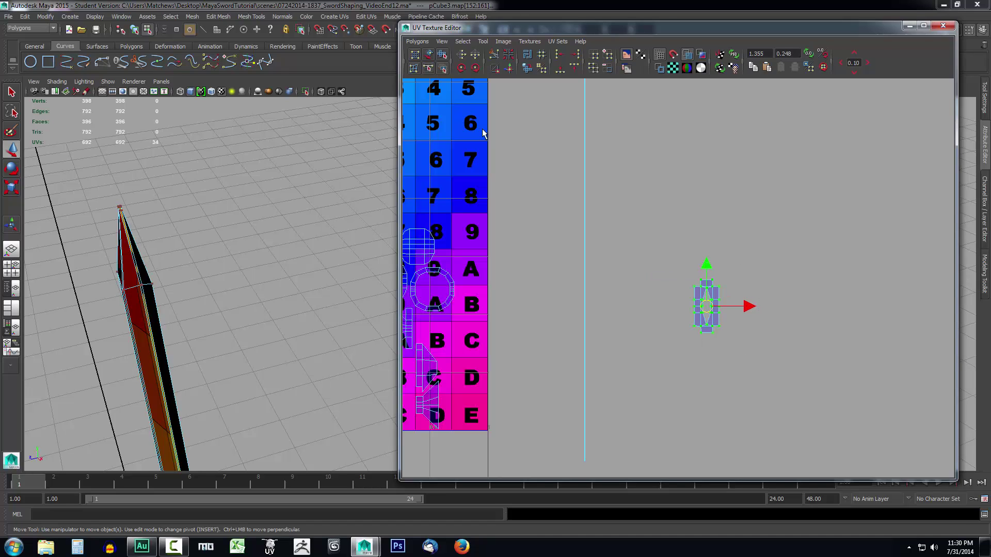
pyautogui.click(417, 41)
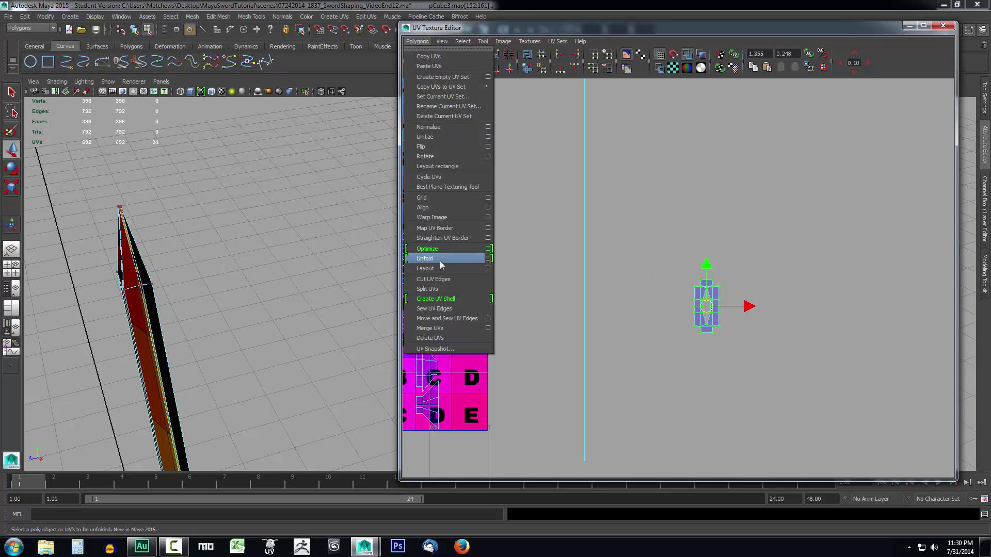
pyautogui.click(441, 264)
pyautogui.click(748, 308)
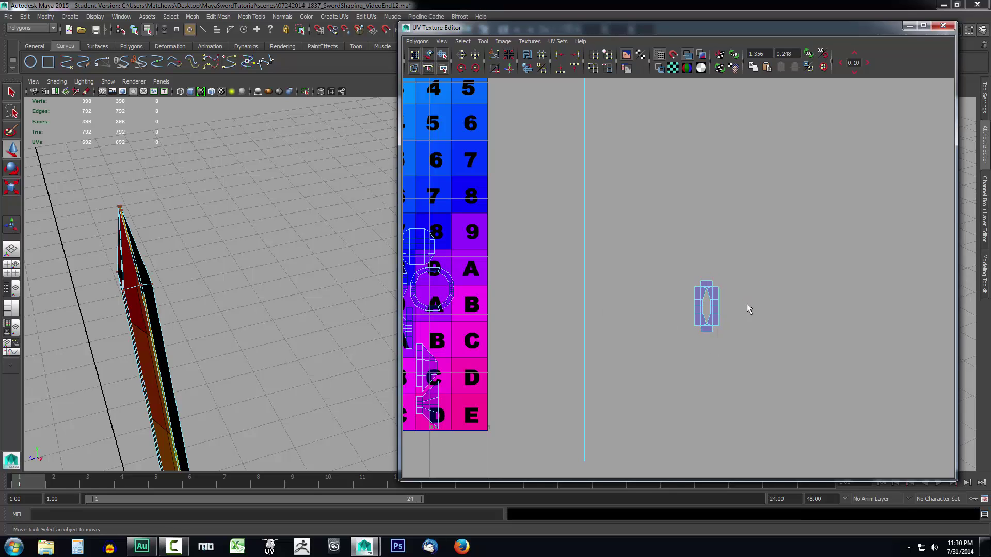
pyautogui.scroll(4, 680, 324)
pyautogui.scroll(2, 704, 337)
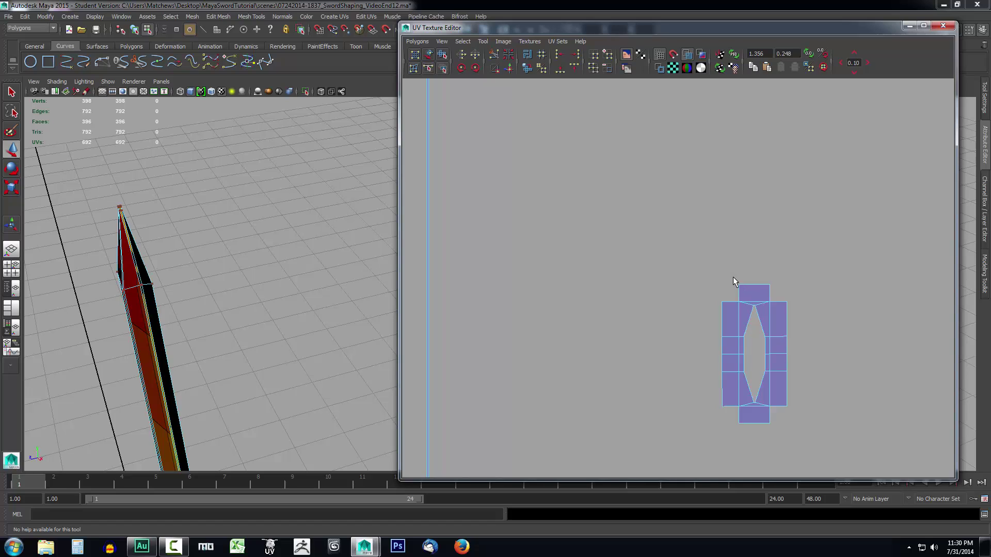
# Step: Move the unfolded rectangular shell closer to the blade-edge strip beside the texture square
pyautogui.moveTo(757, 288); pyautogui.dragTo(787, 292, button='right')
pyautogui.scroll(-2, 729, 357)
pyautogui.scroll(-1, 729, 360)
pyautogui.moveTo(698, 289); pyautogui.dragTo(677, 282, button='right')
pyautogui.click(702, 303)
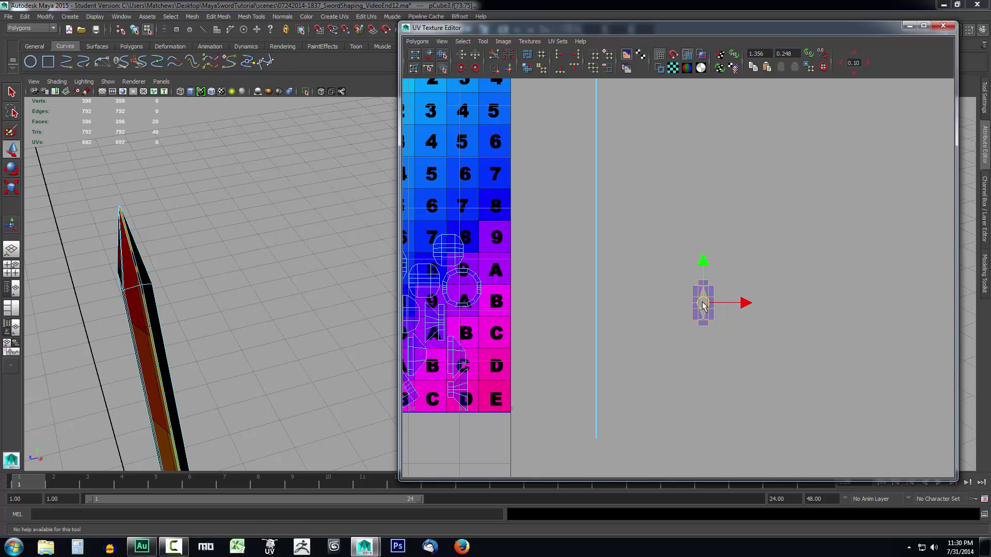
pyautogui.moveTo(702, 304); pyautogui.dragTo(654, 322)
pyautogui.scroll(-4, 611, 317)
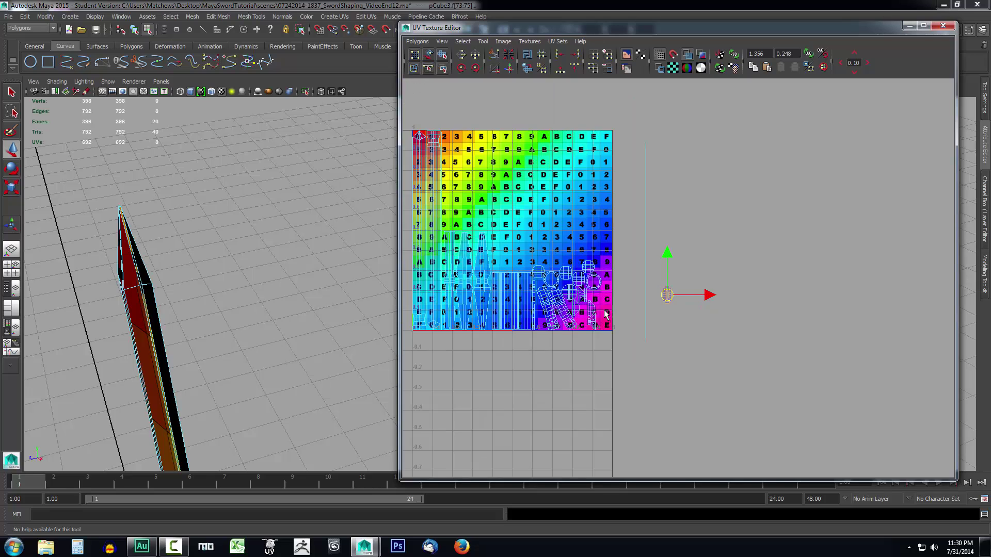
pyautogui.keyDown('alt'); pyautogui.moveTo(604, 310); pyautogui.dragTo(669, 328, button='middle'); pyautogui.keyUp('alt')
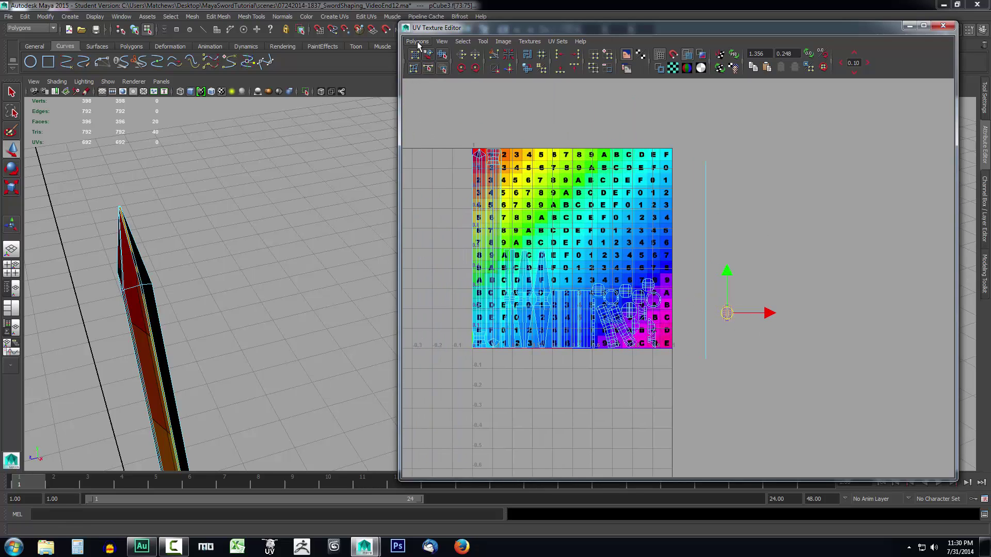
# Step: Select all of the sword's UV shells and lay them out automatically in the texture square
pyautogui.click(821, 259)
pyautogui.moveTo(442, 126); pyautogui.dragTo(911, 464)
pyautogui.click(417, 42)
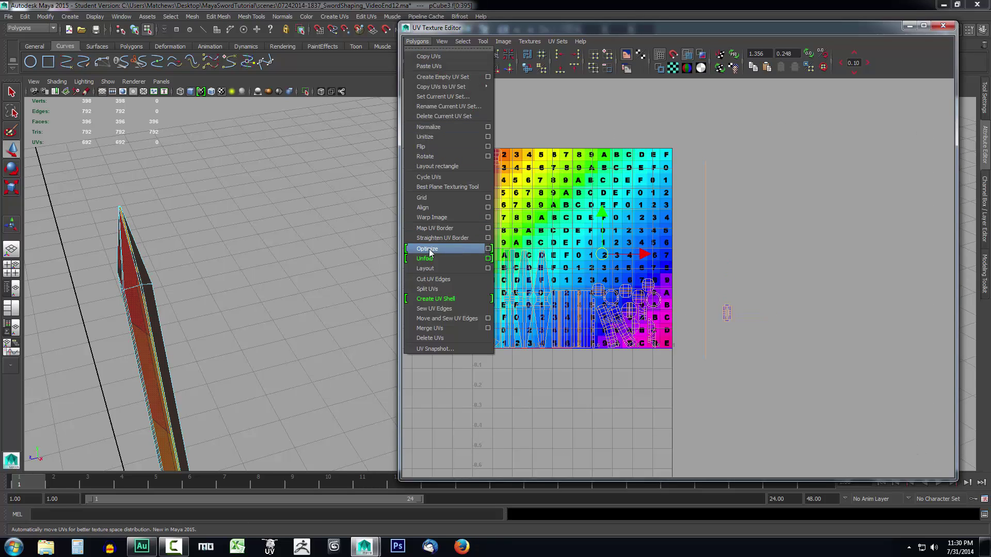
pyautogui.click(425, 267)
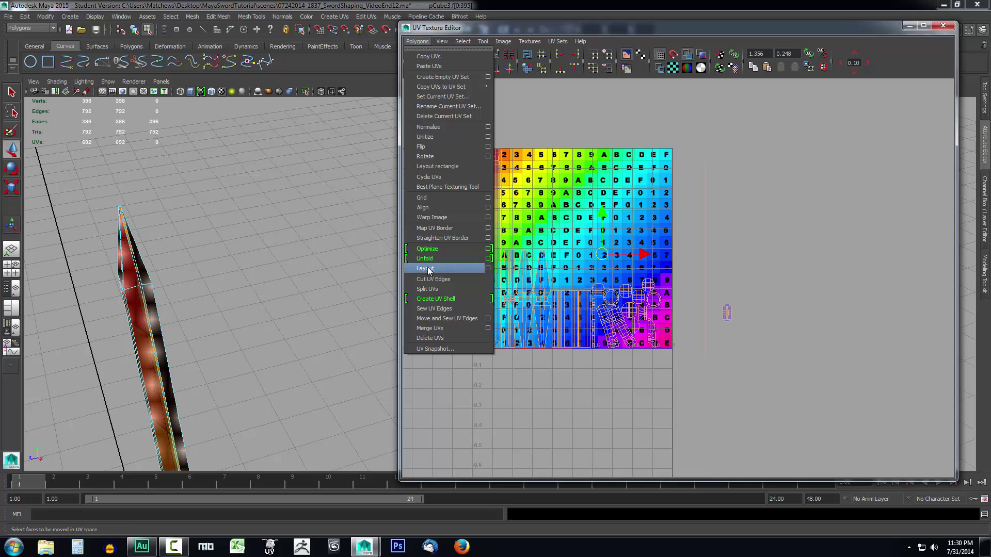